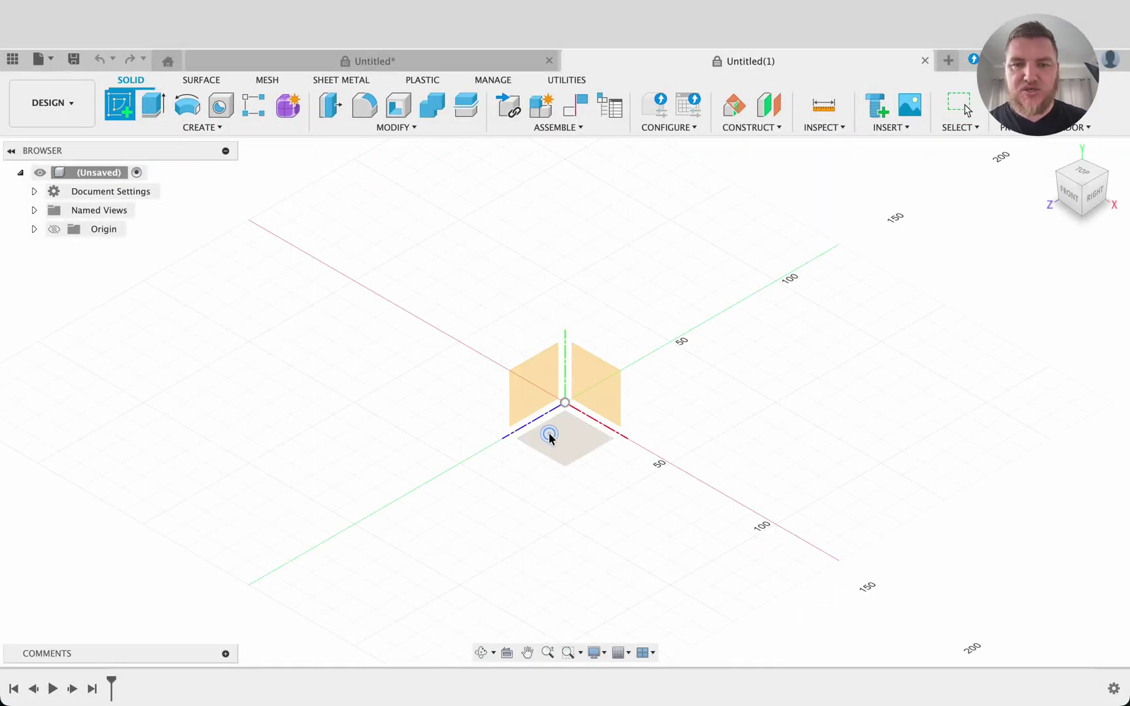
Step: On the XZ ground plane, draw a center rectangle at the origin, 100 mm by 200 mm
{"action": "left_click", "coordinate": [549, 437]}
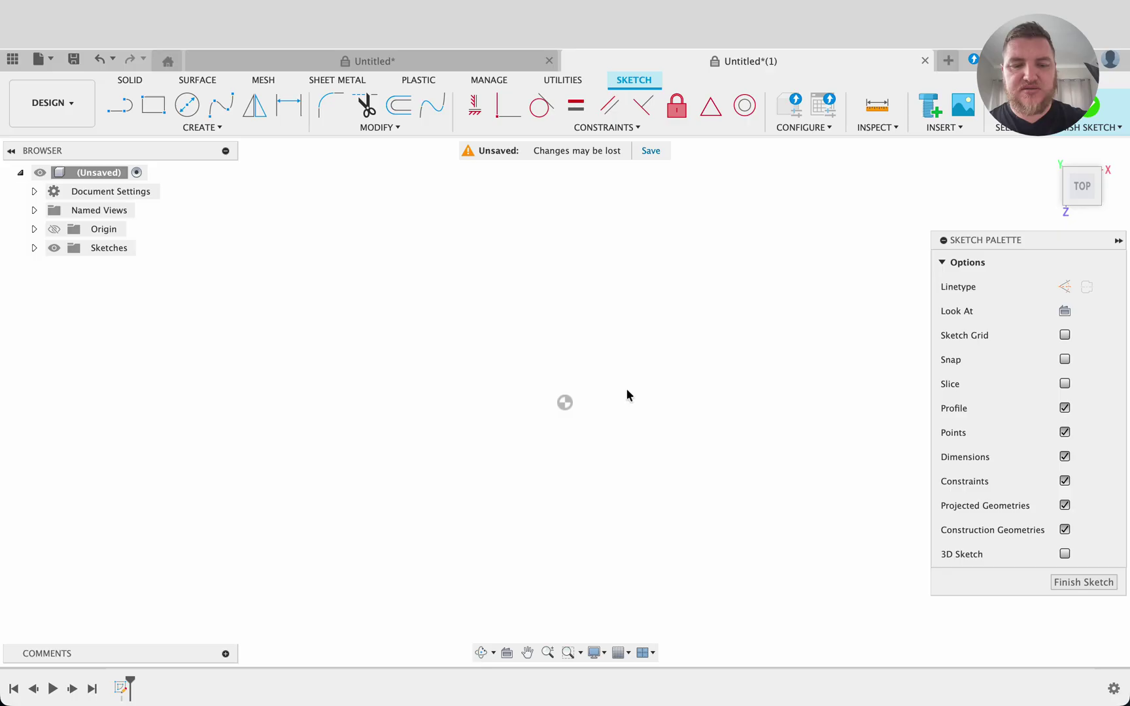
{"action": "key", "text": "s"}
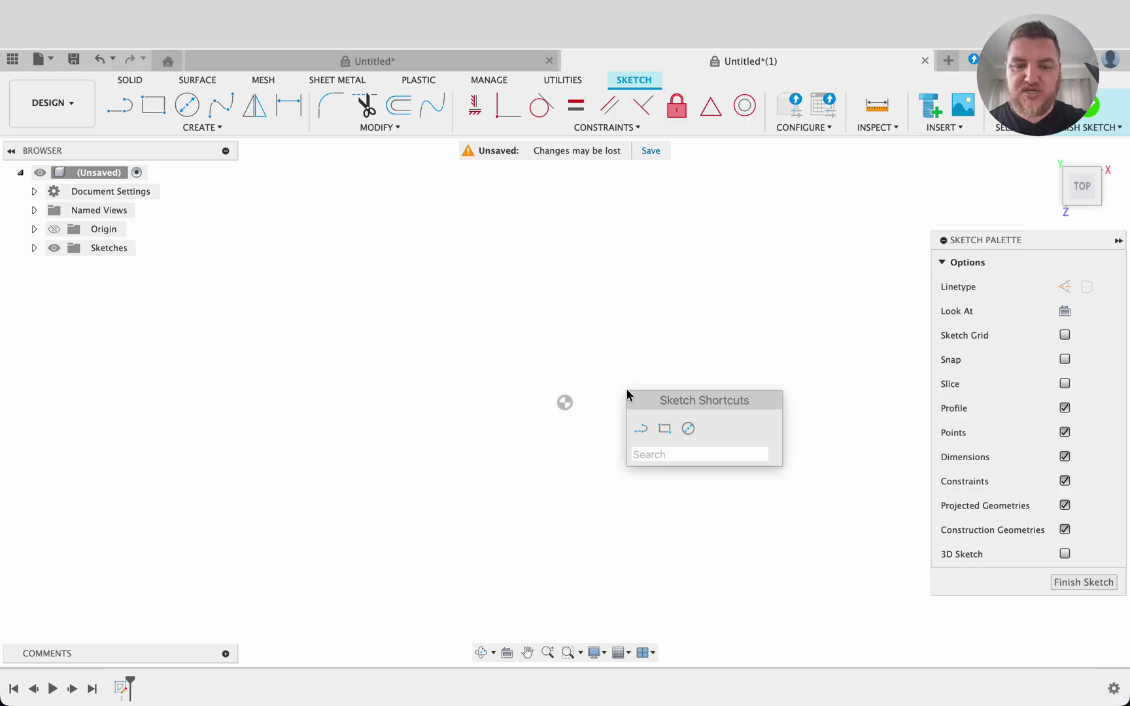
{"action": "type", "text": "cet"}
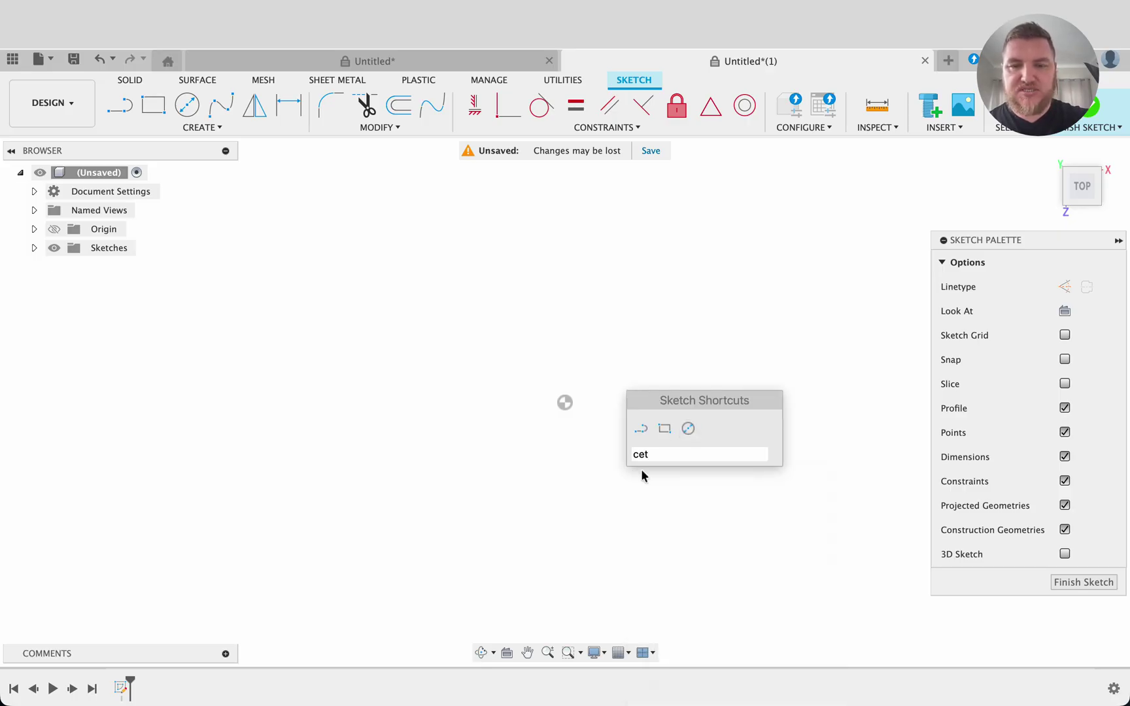
{"action": "key", "text": "BackSpace"}
{"action": "type", "text": "n"}
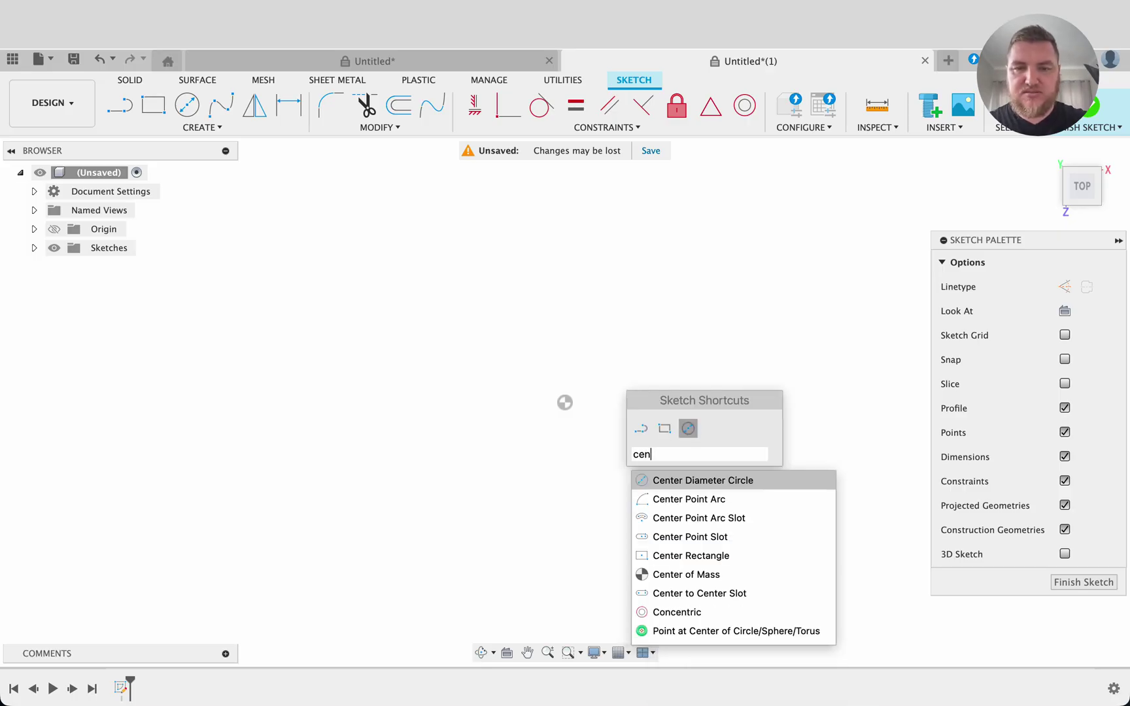
{"action": "left_click", "coordinate": [688, 552]}
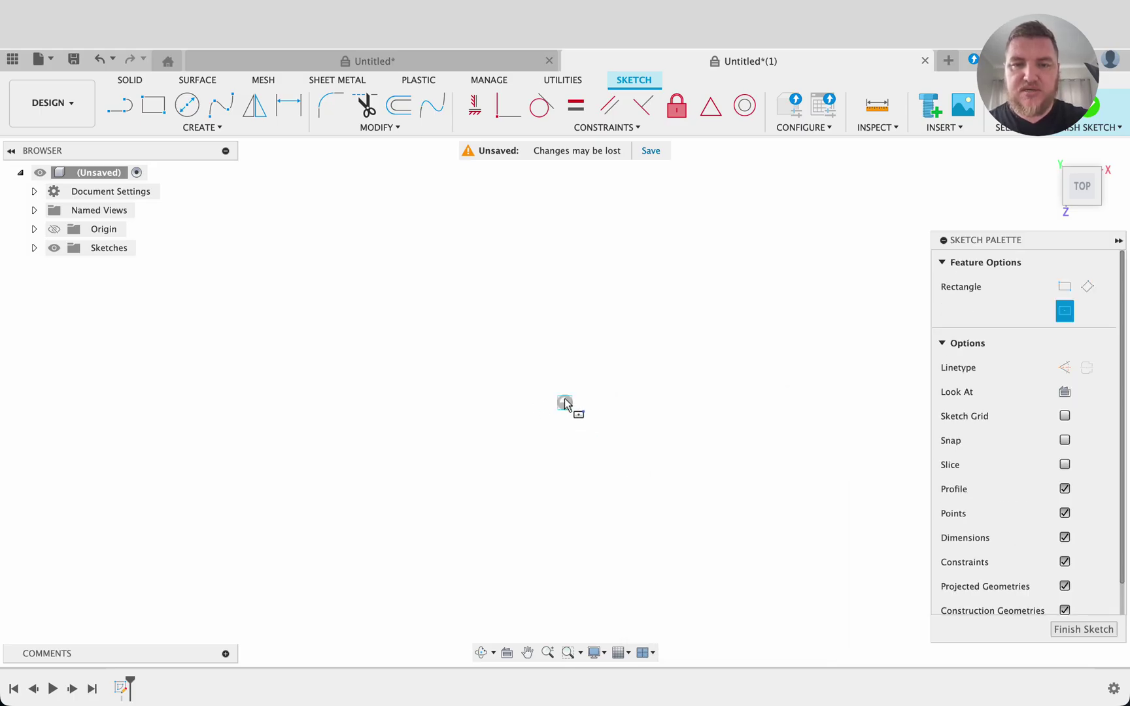
{"action": "left_click", "coordinate": [565, 404]}
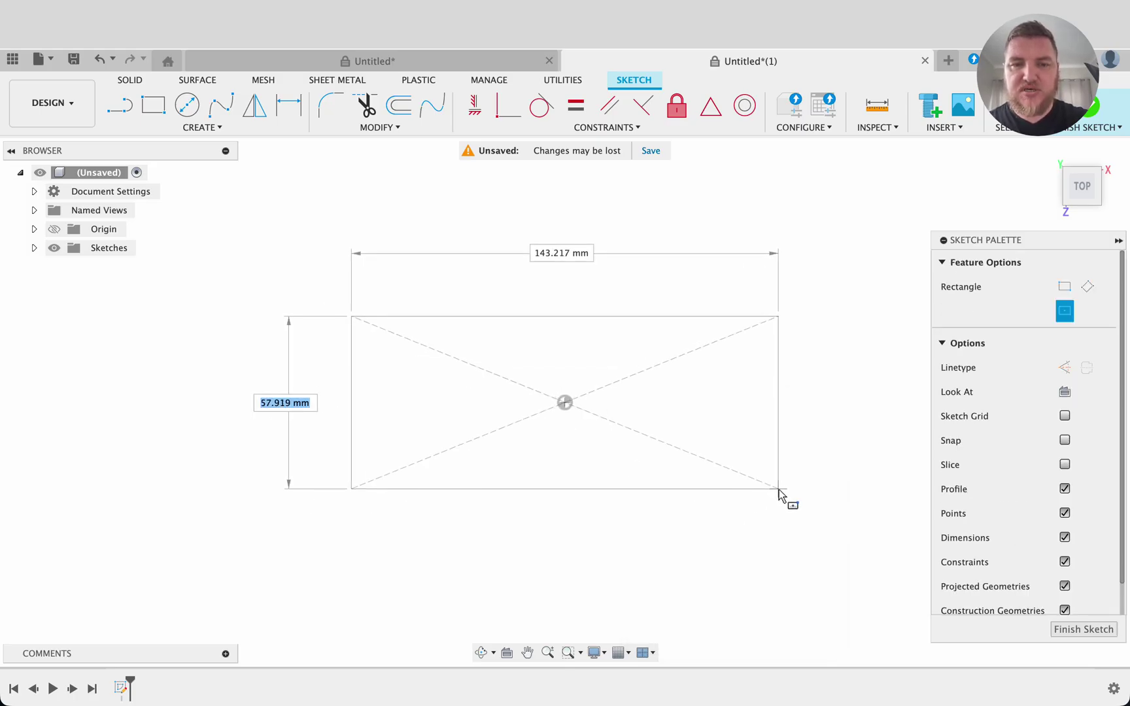
{"action": "type", "text": "100"}
{"action": "key", "text": "Tab"}
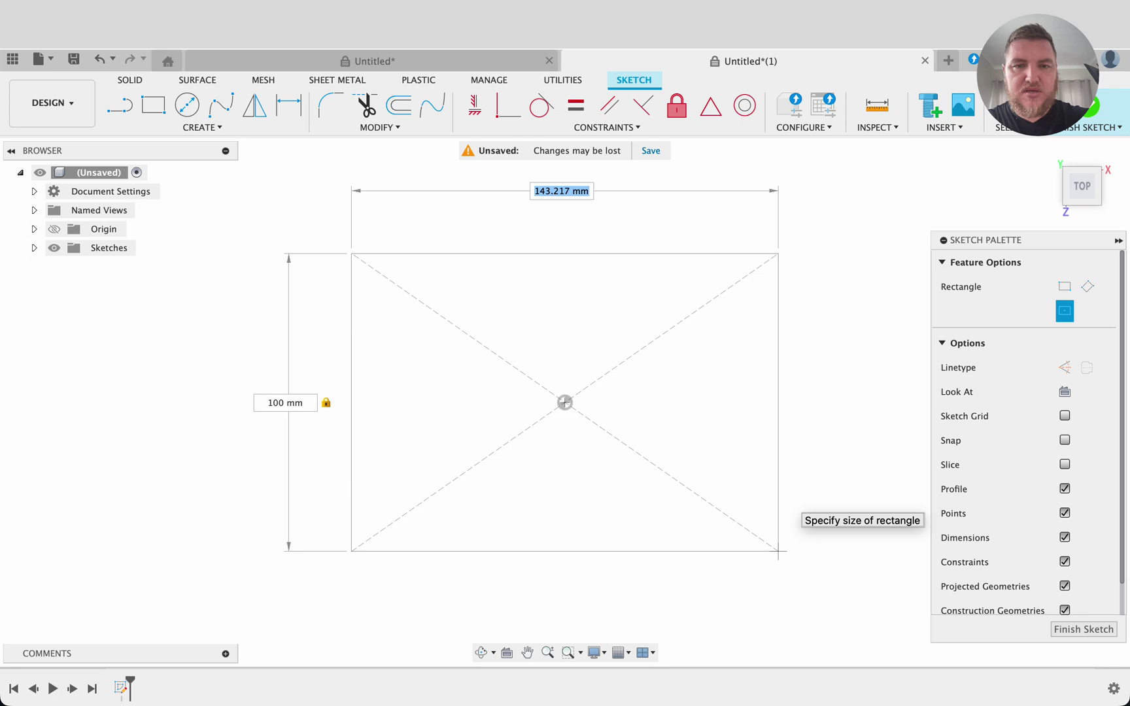
{"action": "type", "text": "200"}
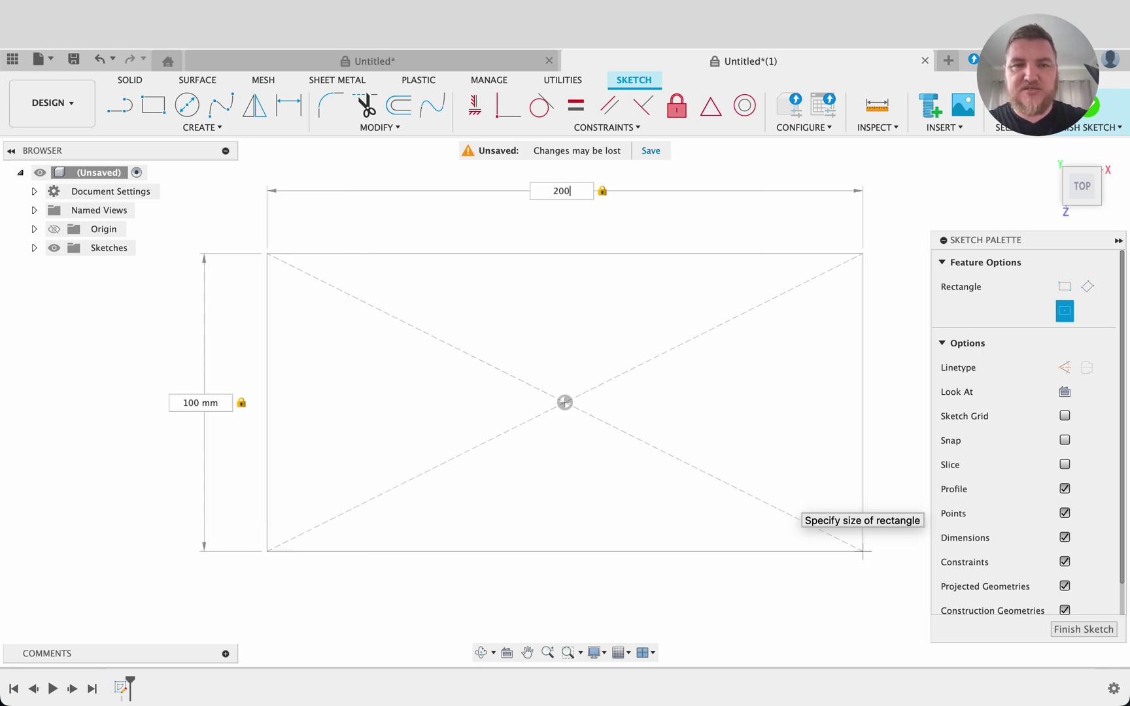
{"action": "key", "text": "Return"}
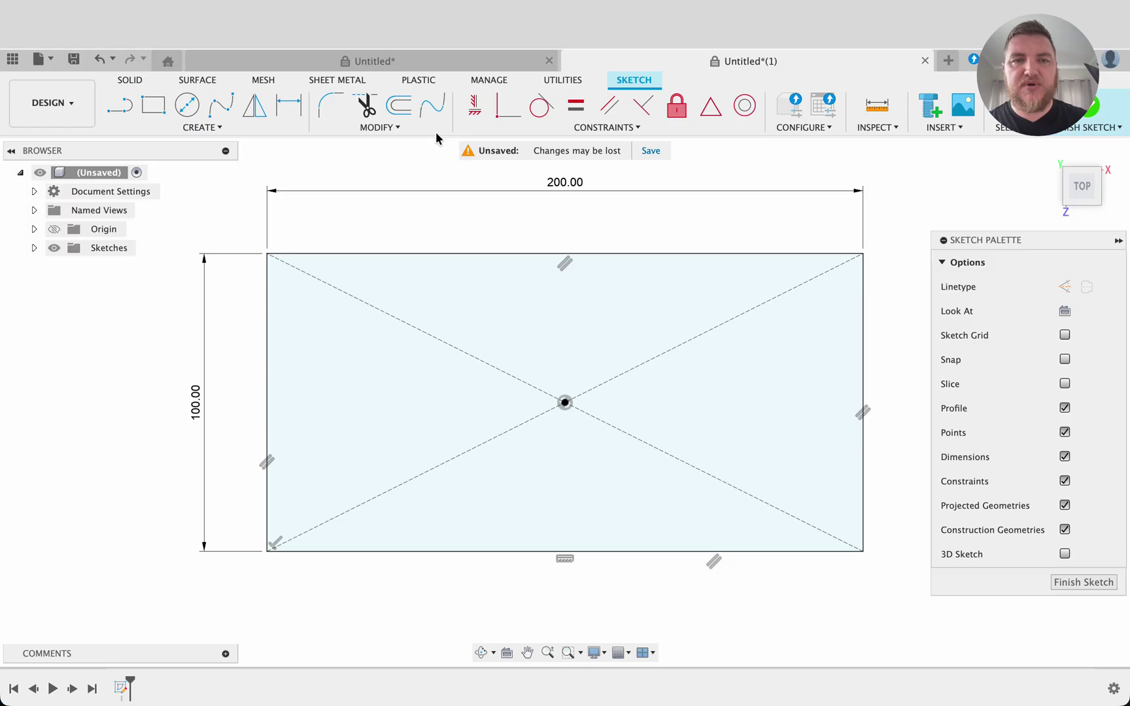
Step: Fillet each of the rectangle's four corners with a 20 mm radius
{"action": "left_click", "coordinate": [331, 106]}
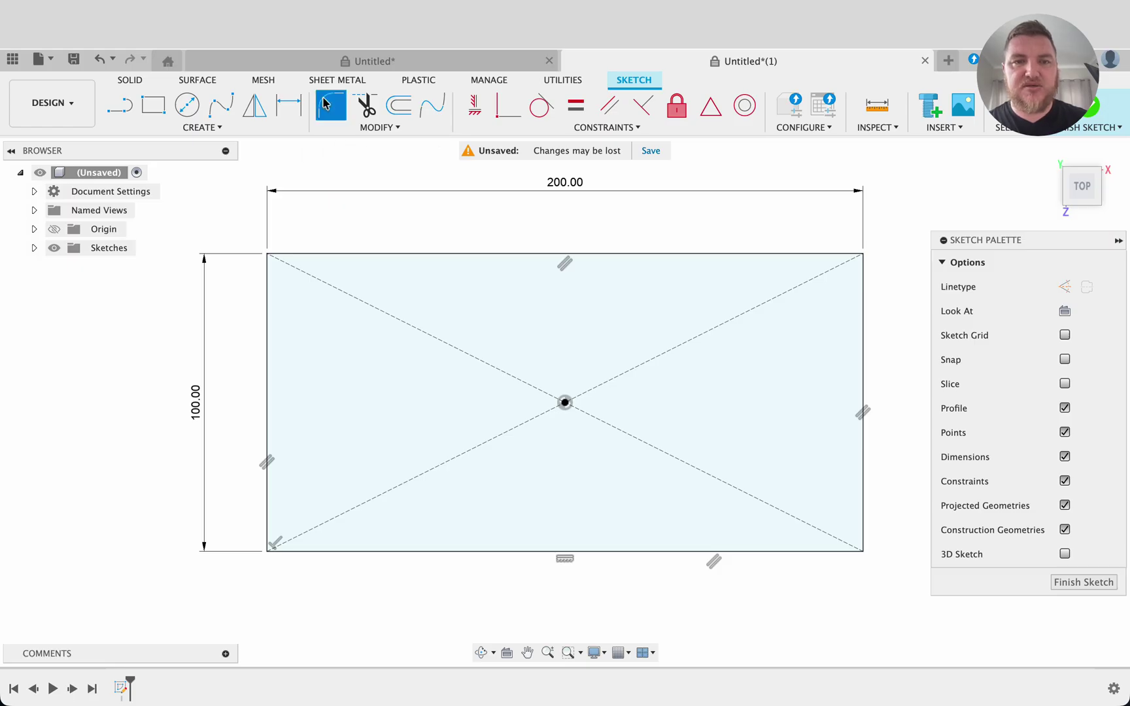
{"action": "left_click", "coordinate": [283, 254]}
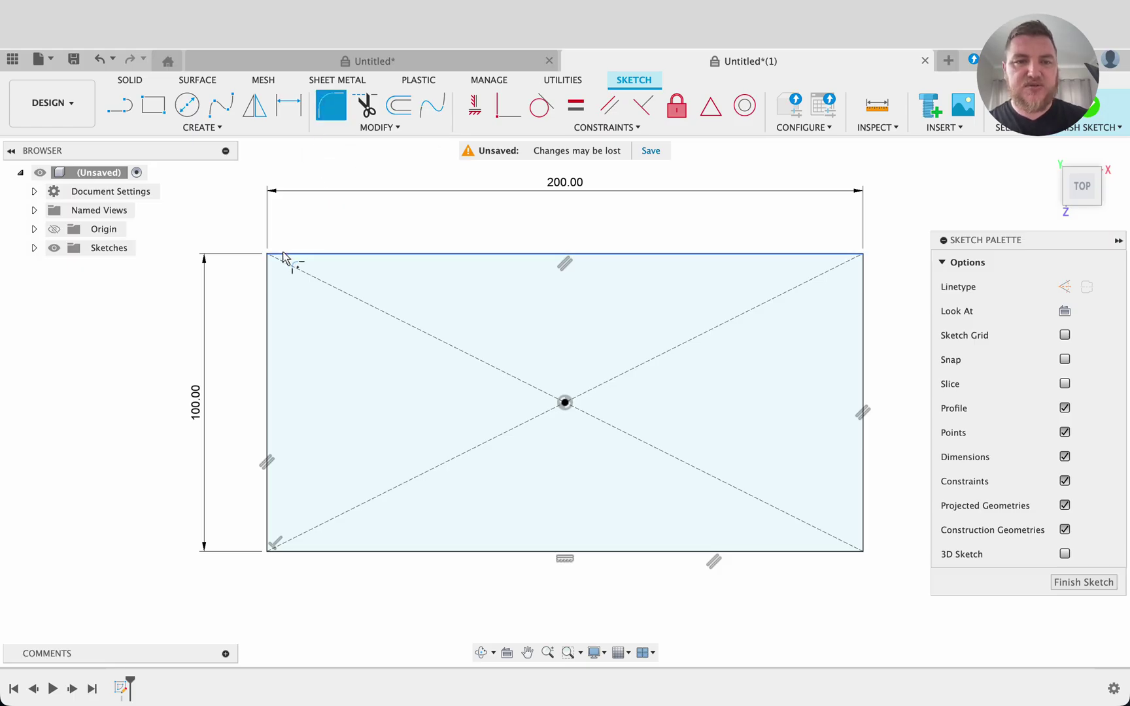
{"action": "left_click", "coordinate": [267, 291]}
{"action": "left_click", "coordinate": [270, 492]}
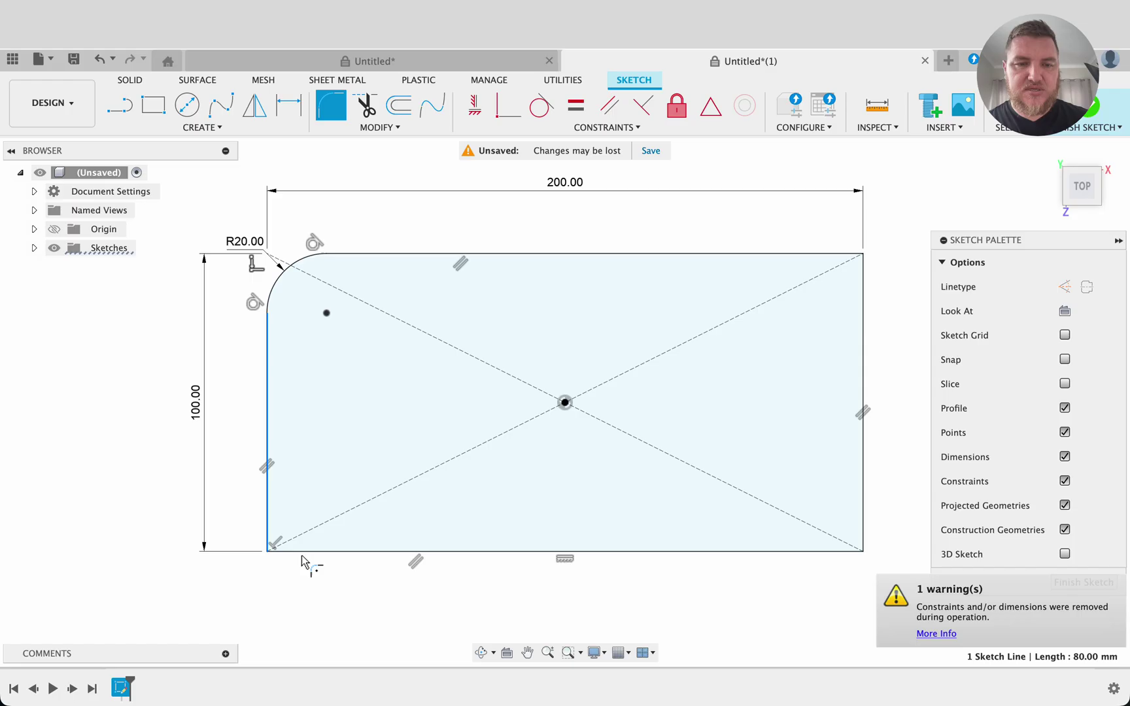
{"action": "left_click", "coordinate": [298, 550]}
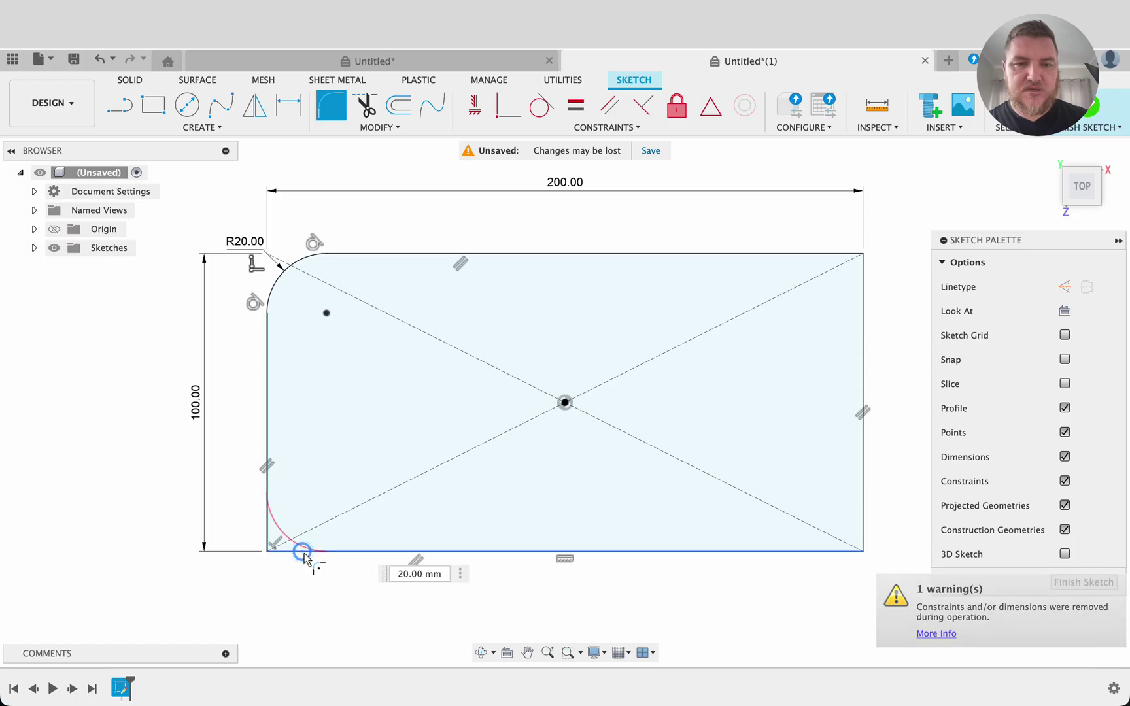
{"action": "left_click", "coordinate": [814, 551]}
{"action": "left_click", "coordinate": [862, 500]}
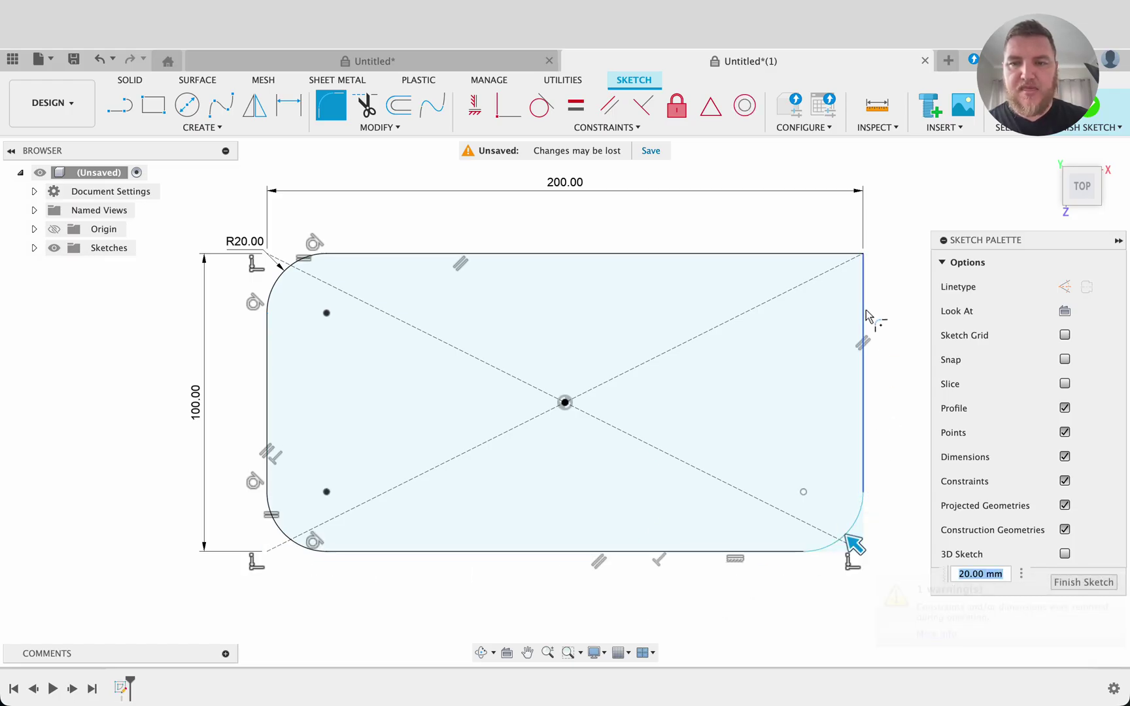
{"action": "left_click", "coordinate": [863, 313]}
{"action": "left_click", "coordinate": [821, 260]}
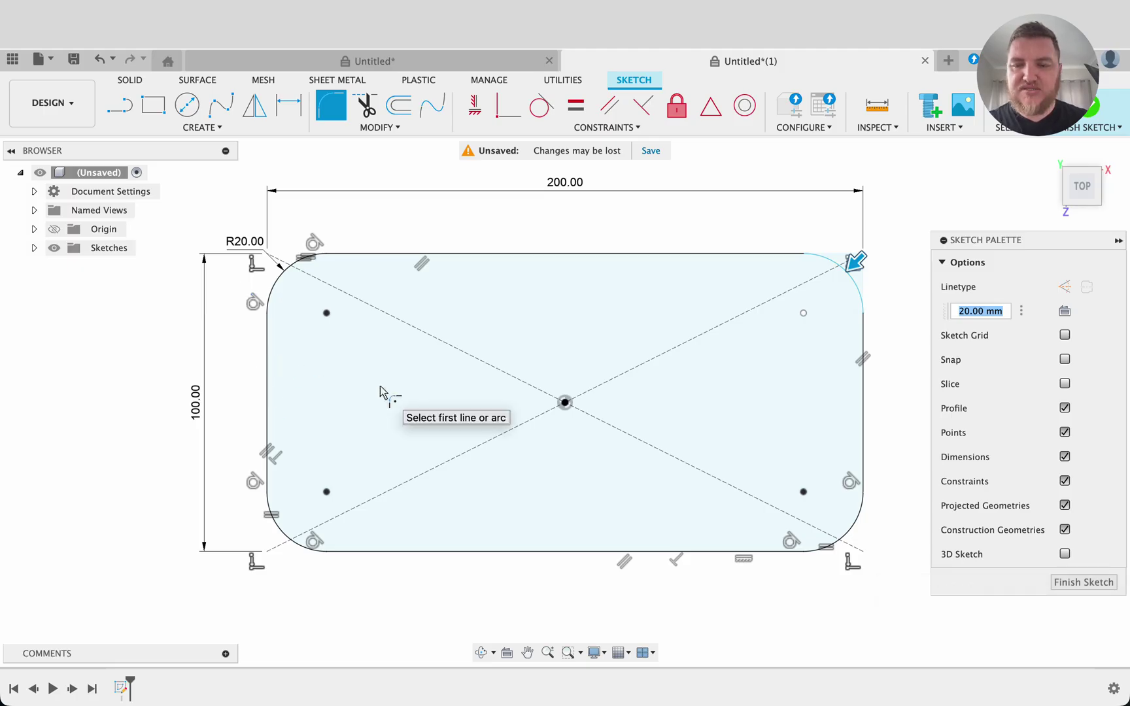
{"action": "key", "text": "Return"}
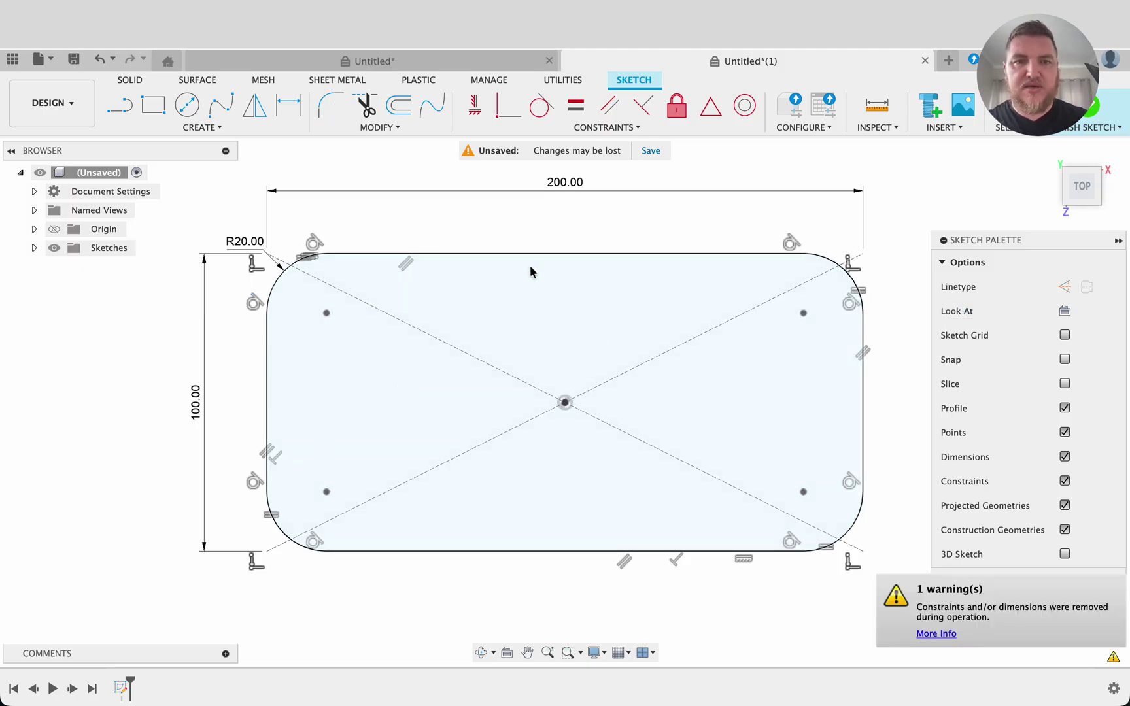
Step: Offset the rounded outline 5 mm inward
{"action": "left_click", "coordinate": [398, 104]}
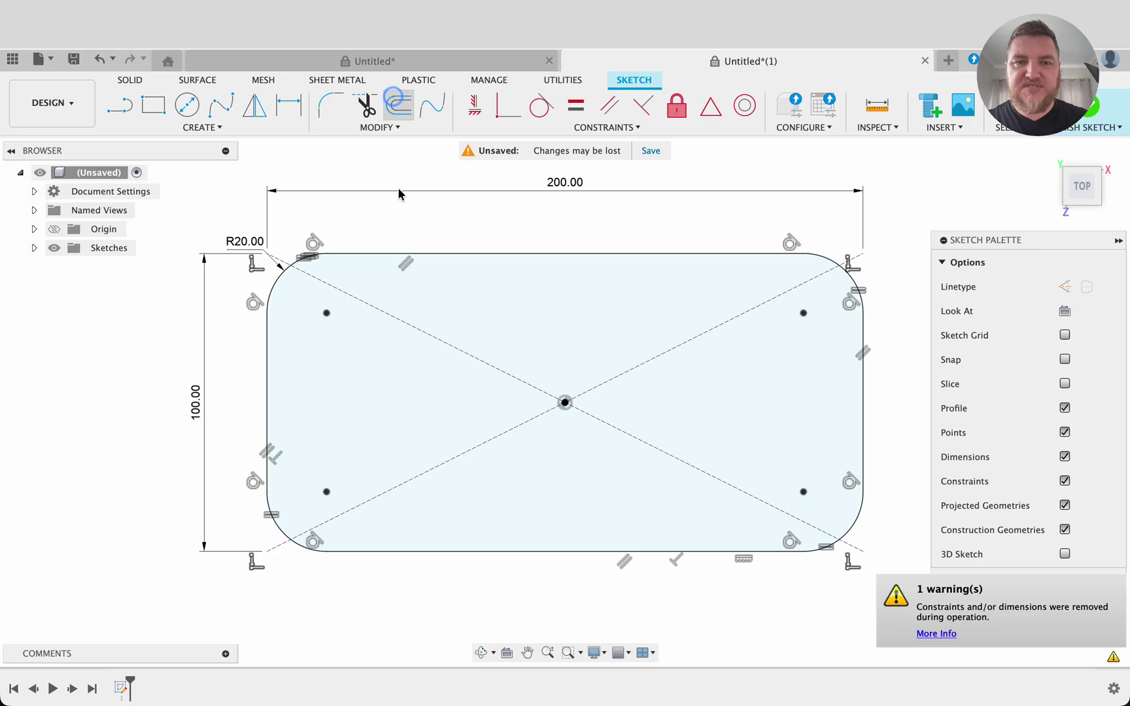
{"action": "left_click", "coordinate": [391, 254]}
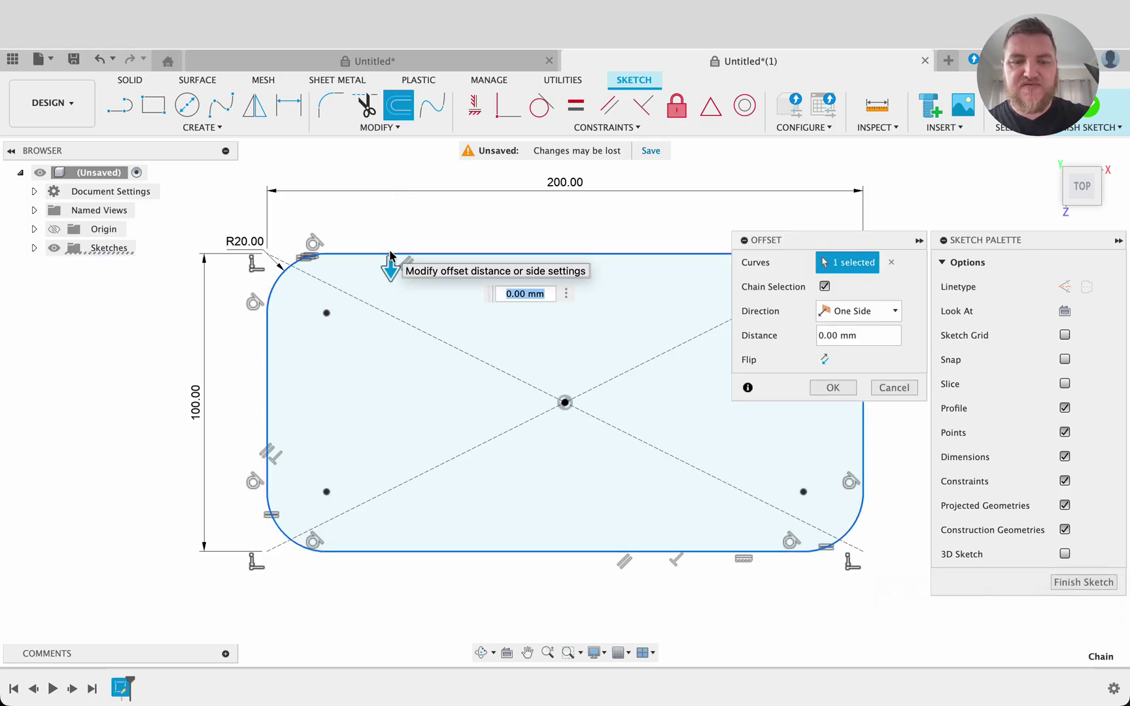
{"action": "type", "text": "5"}
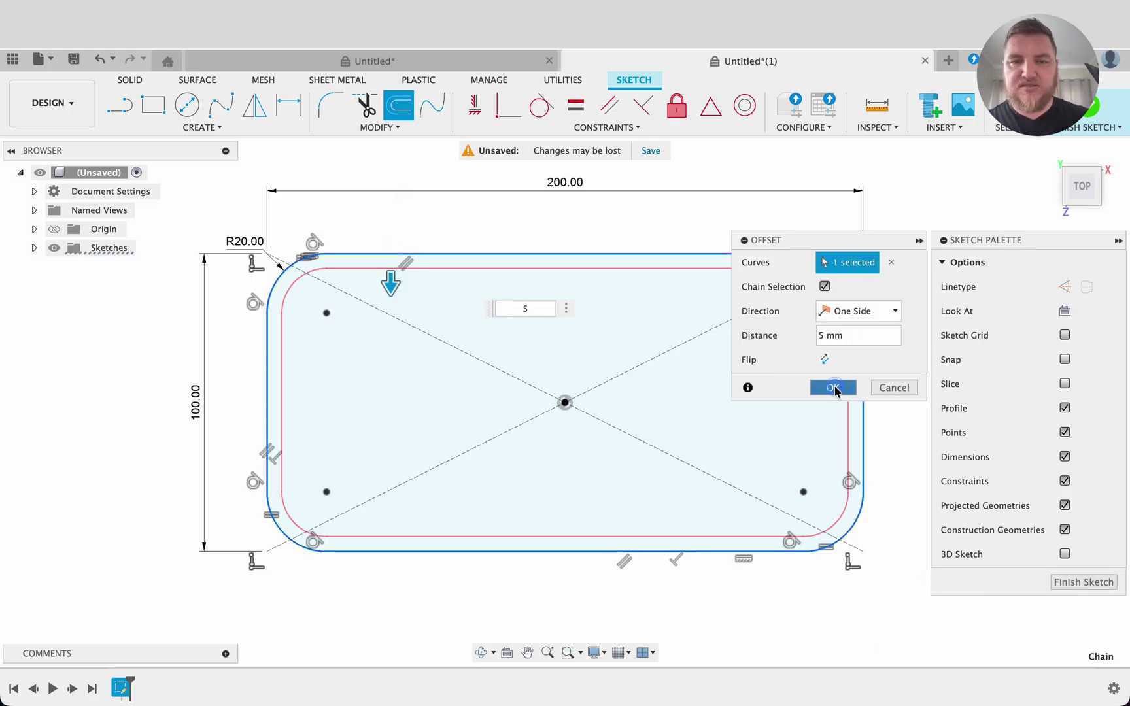
{"action": "left_click", "coordinate": [832, 387]}
Step: Offset the new inner outline a further 3 mm inward
{"action": "left_click", "coordinate": [398, 105]}
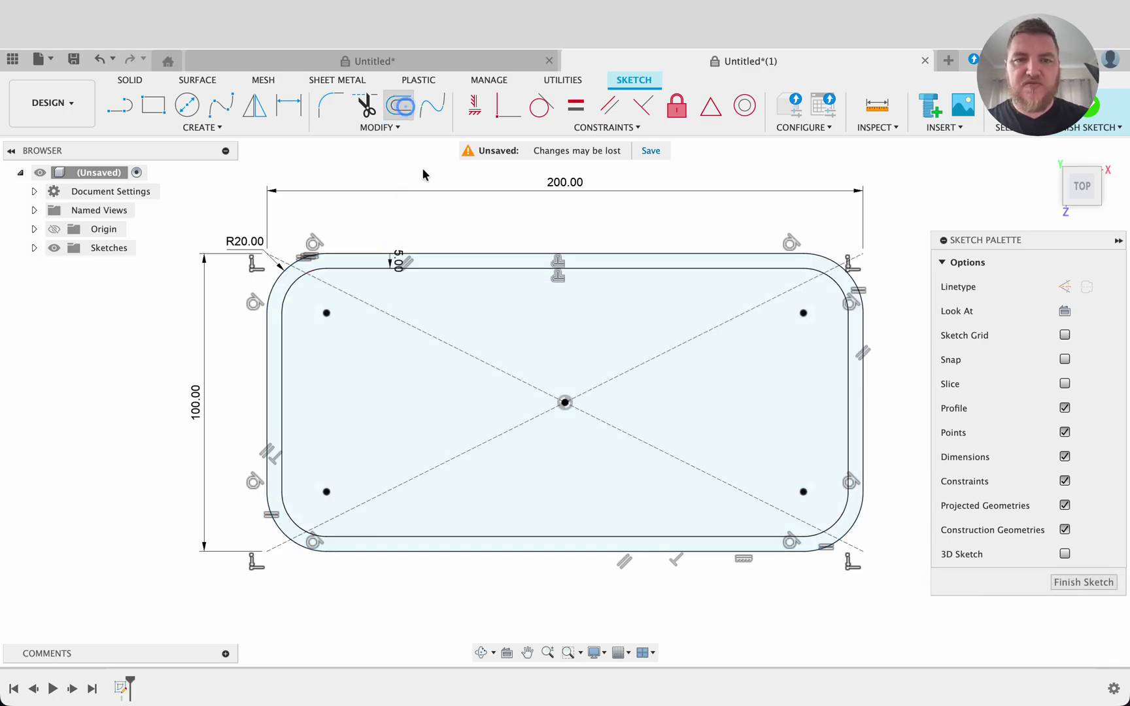
{"action": "left_click", "coordinate": [462, 271]}
{"action": "type", "text": "3"}
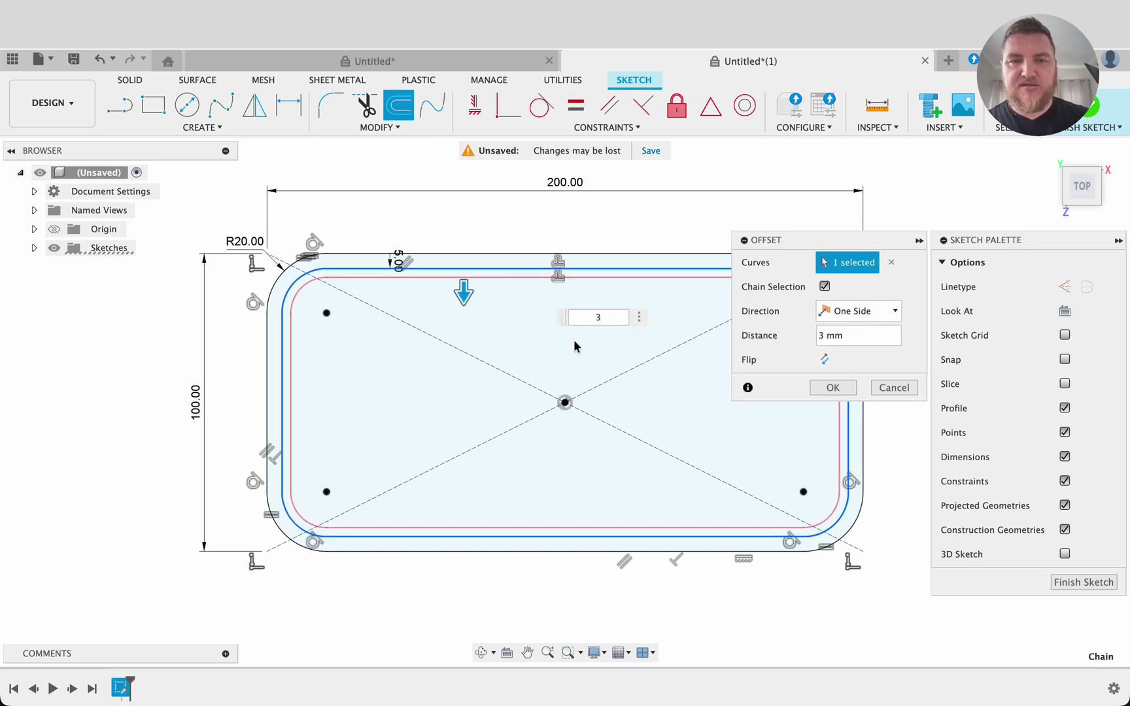
{"action": "left_click", "coordinate": [831, 389]}
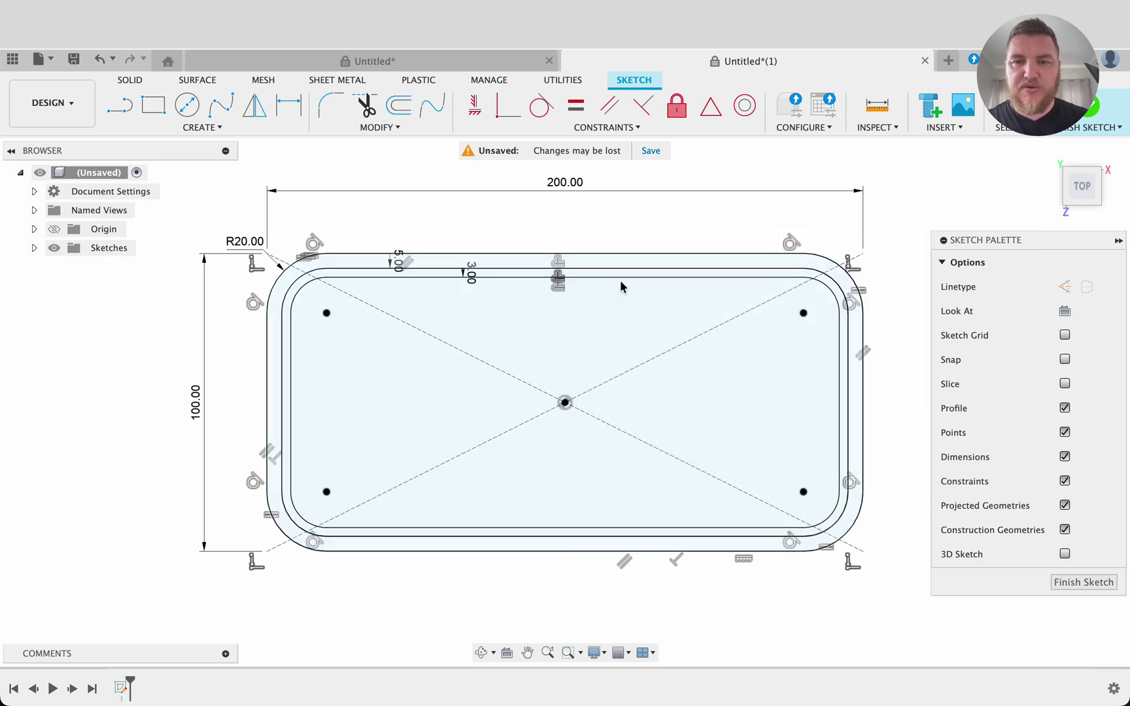
Step: Finish the sketch and extrude all three profiles 4 mm downward into a plate
{"action": "left_click", "coordinate": [1083, 581]}
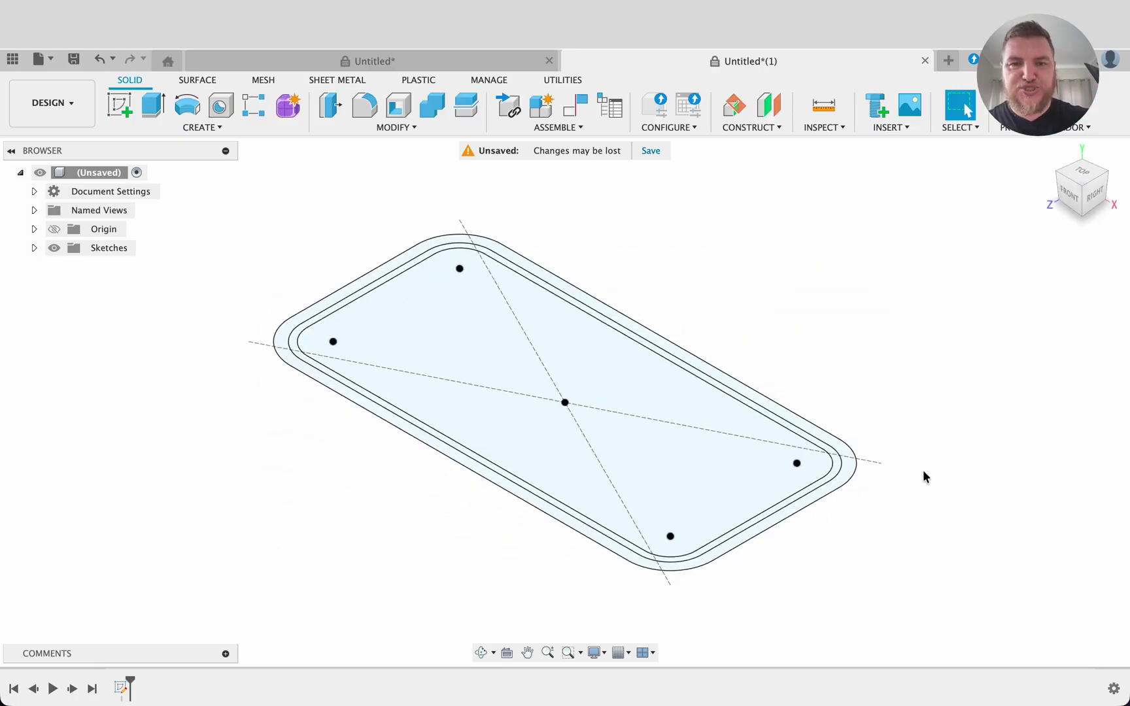
{"action": "key", "text": "e"}
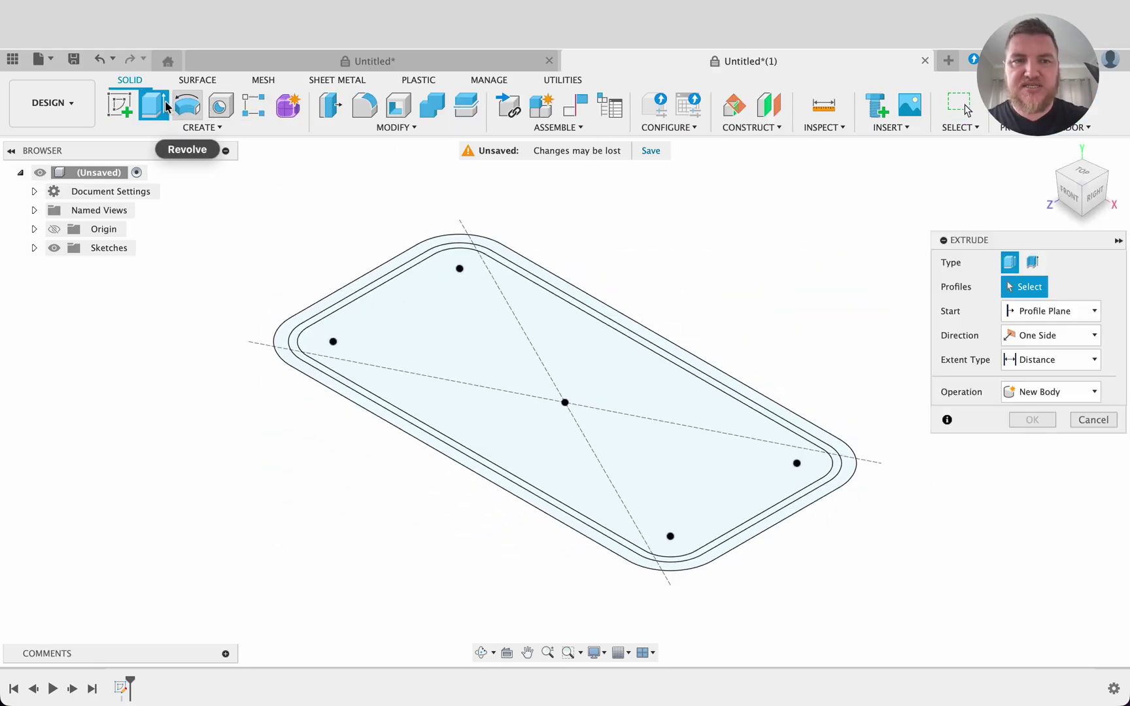
{"action": "left_click", "coordinate": [506, 327]}
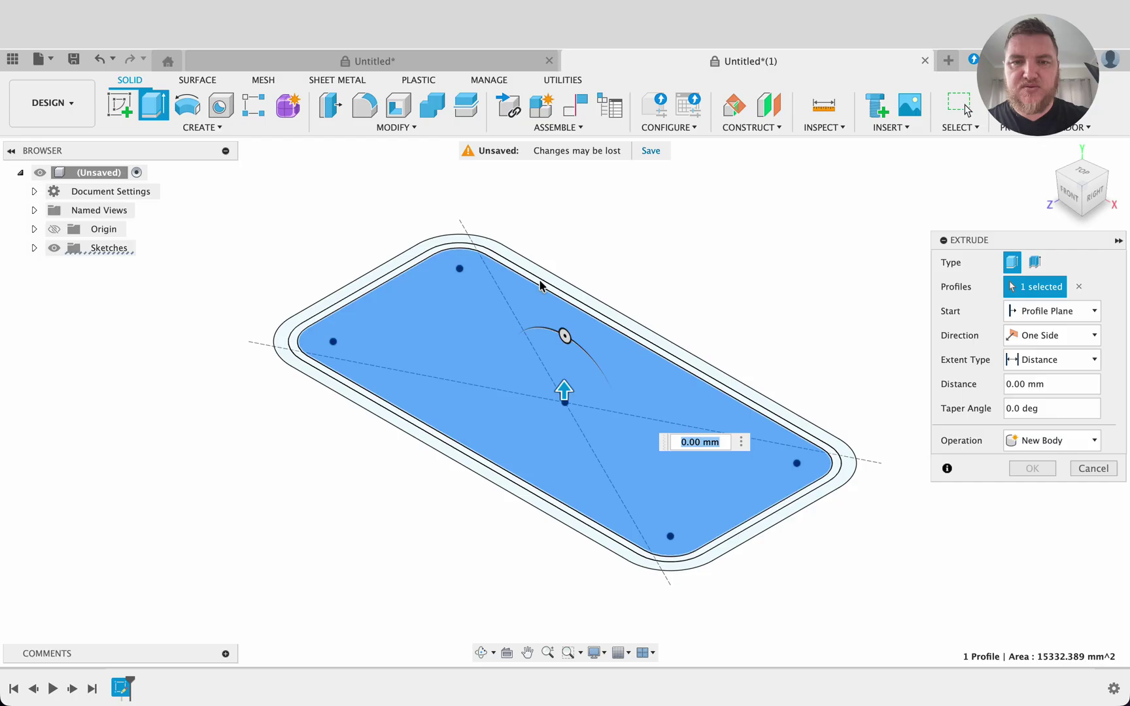
{"action": "left_click", "coordinate": [541, 281]}
{"action": "left_click", "coordinate": [543, 277]}
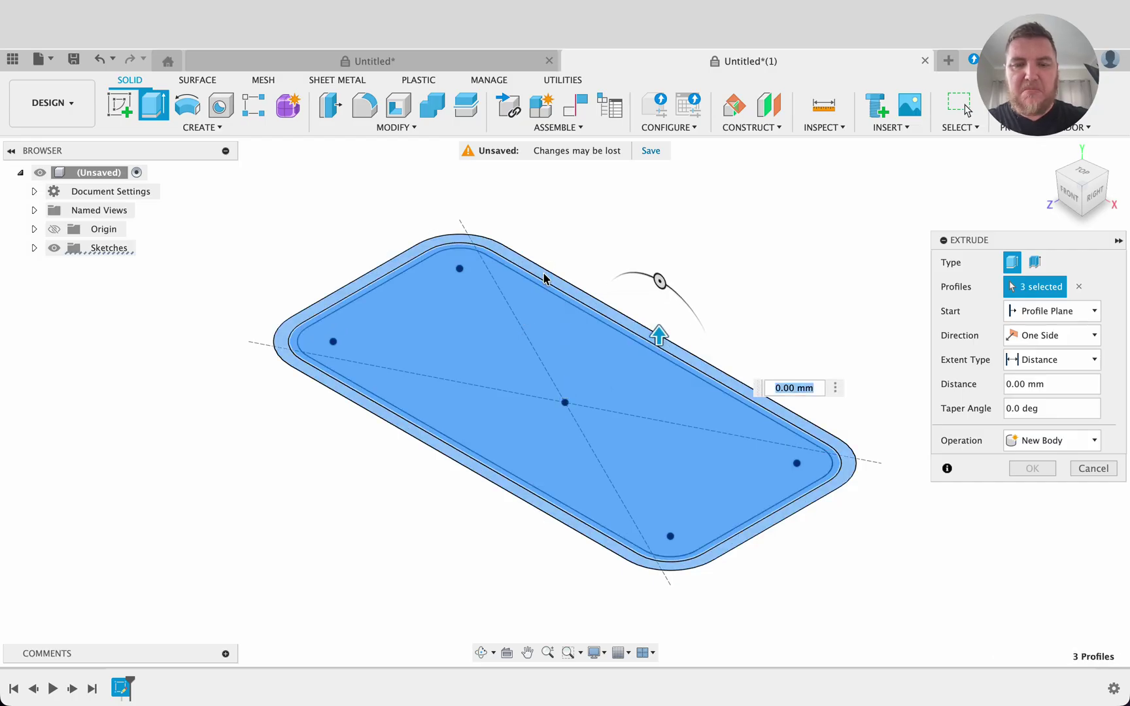
{"action": "type", "text": "-4"}
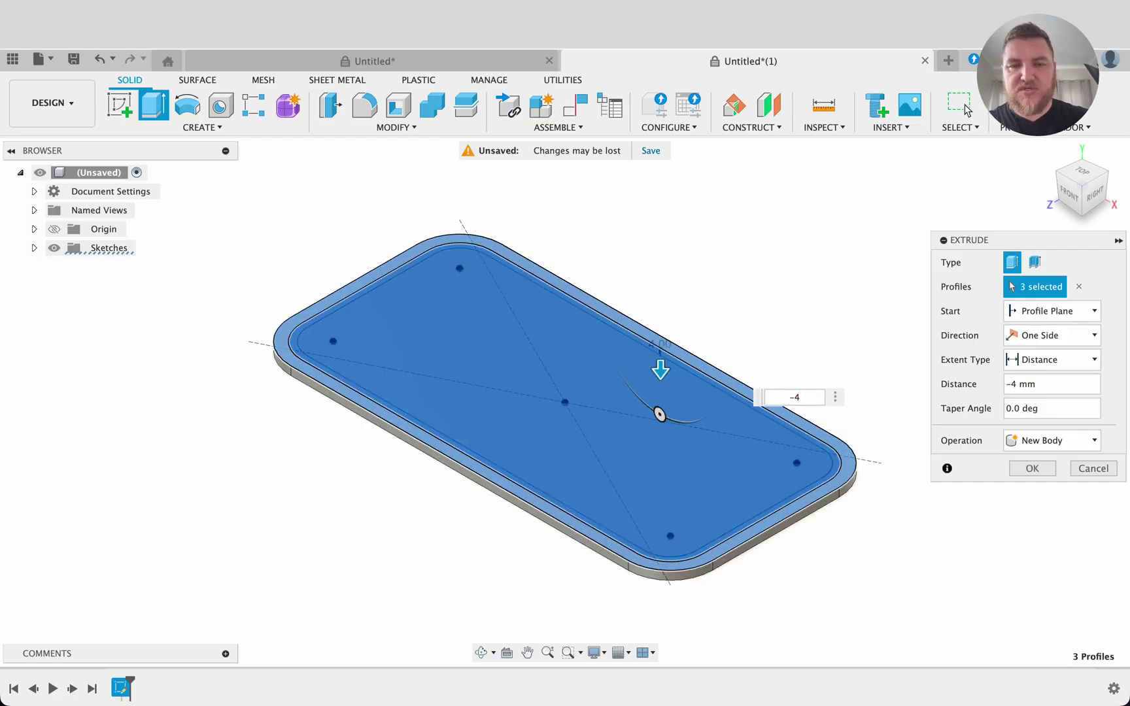
{"action": "key", "text": "Return"}
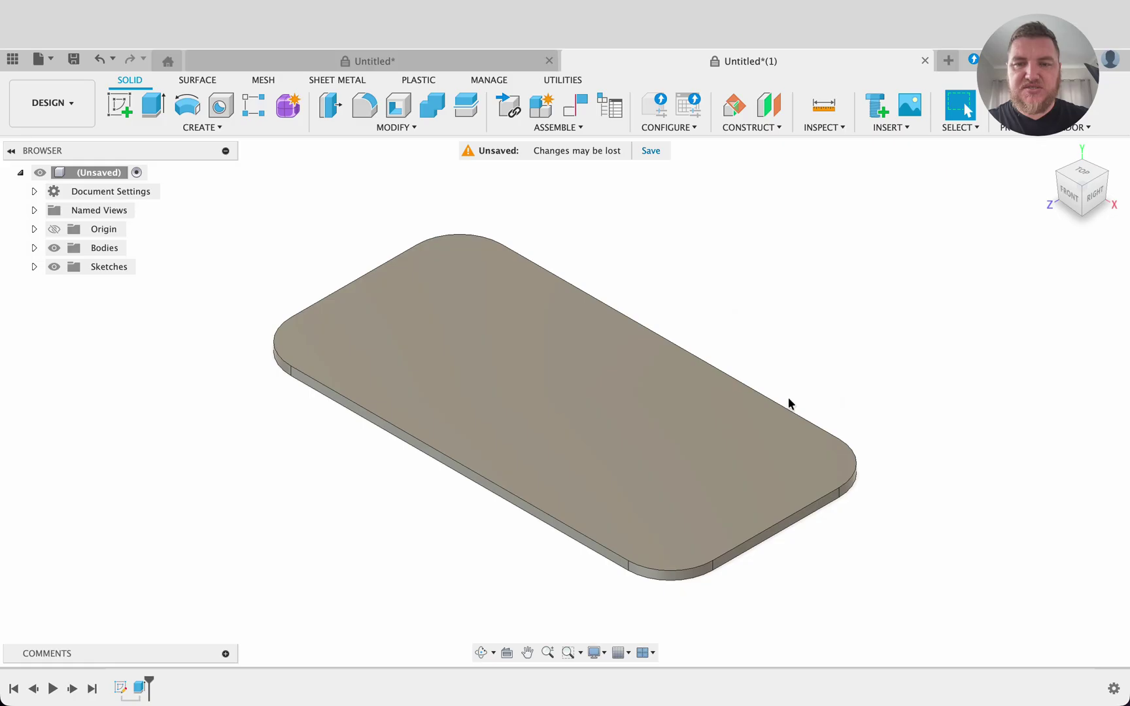
{"action": "middle_click_drag", "start_coordinate": [956, 411], "coordinate": [902, 447], "text": "shift"}
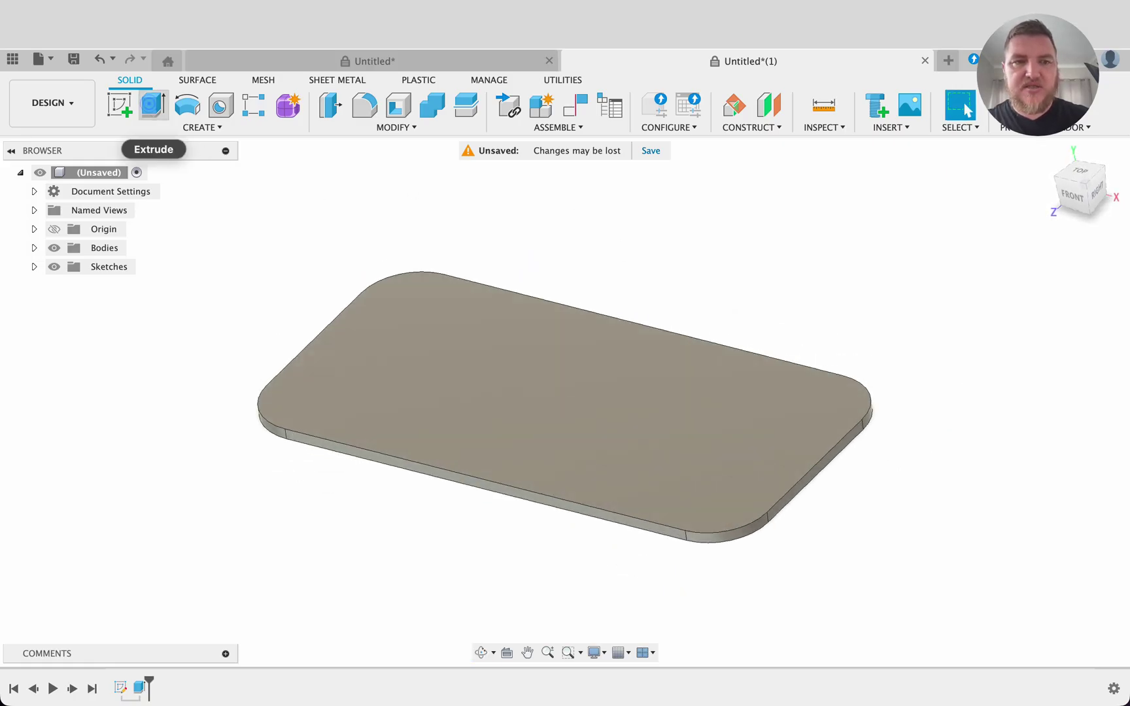
Step: Show the base sketch again and select its outer wall ring profile for extrusion
{"action": "left_click", "coordinate": [152, 104]}
{"action": "left_click", "coordinate": [34, 266]}
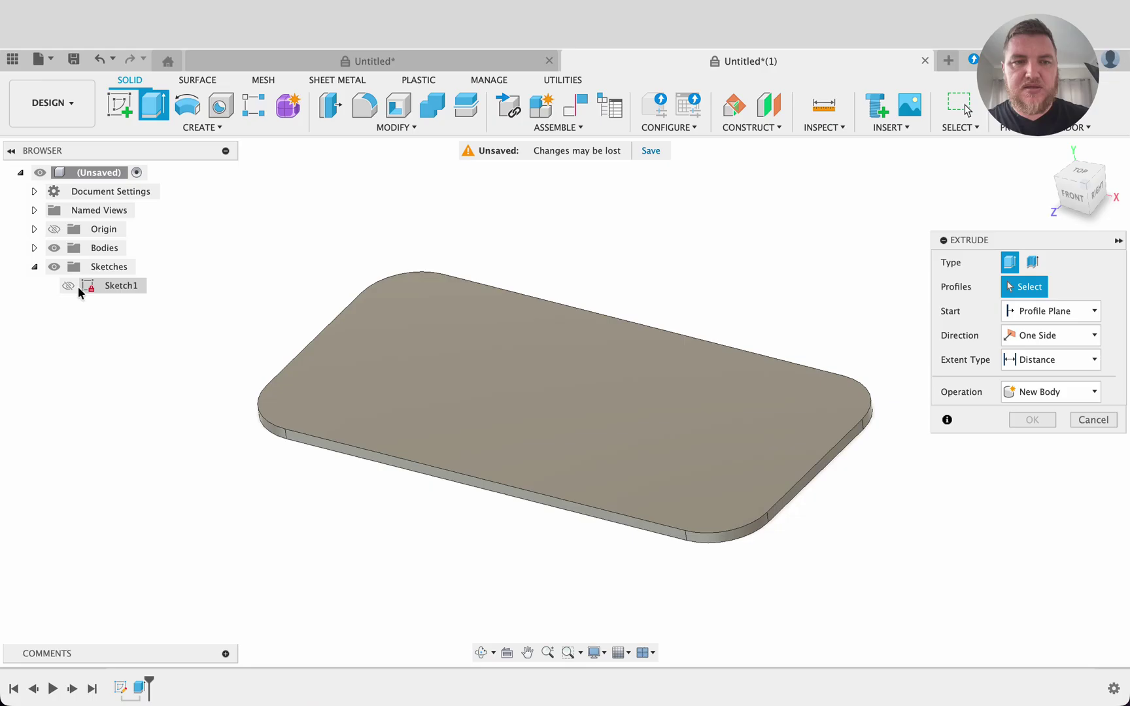
{"action": "left_click", "coordinate": [69, 285]}
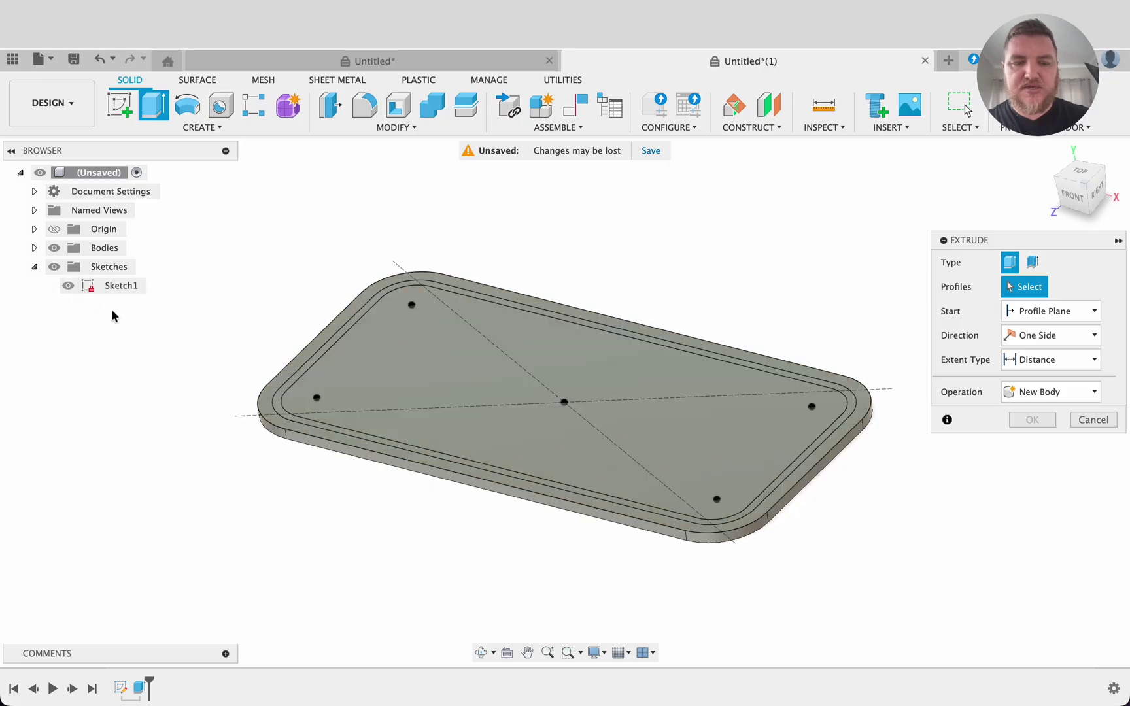
{"action": "left_click", "coordinate": [271, 398]}
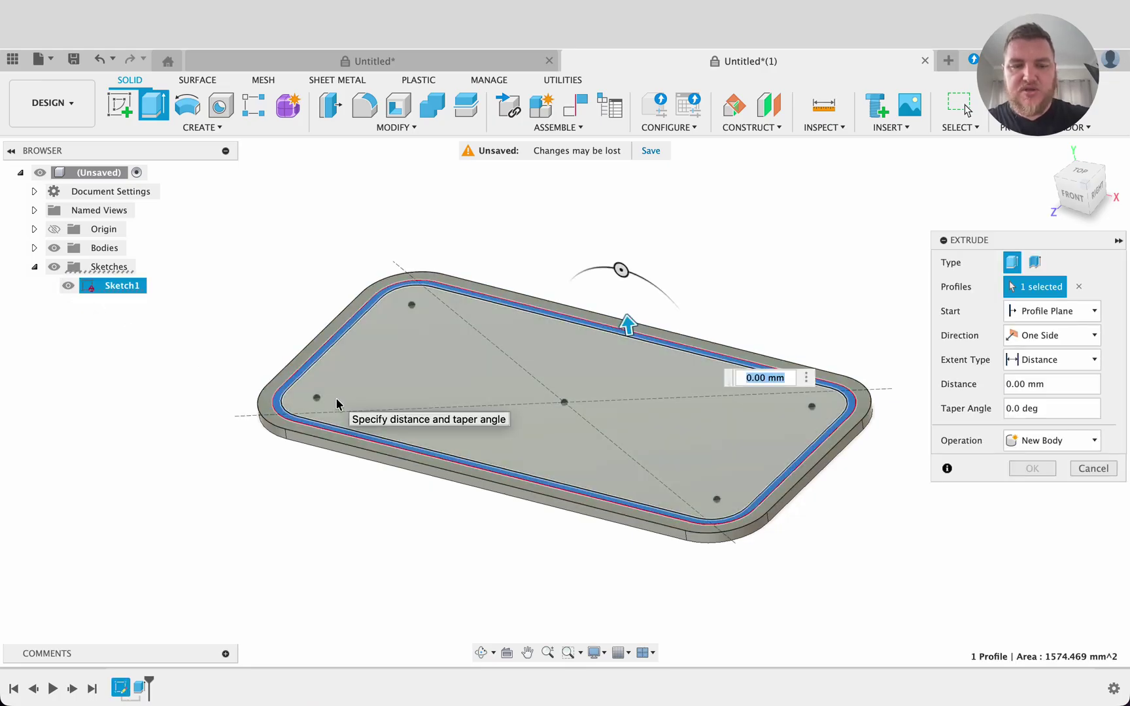
Step: Extrude the ring 100 mm high as a New Body
{"action": "type", "text": "100"}
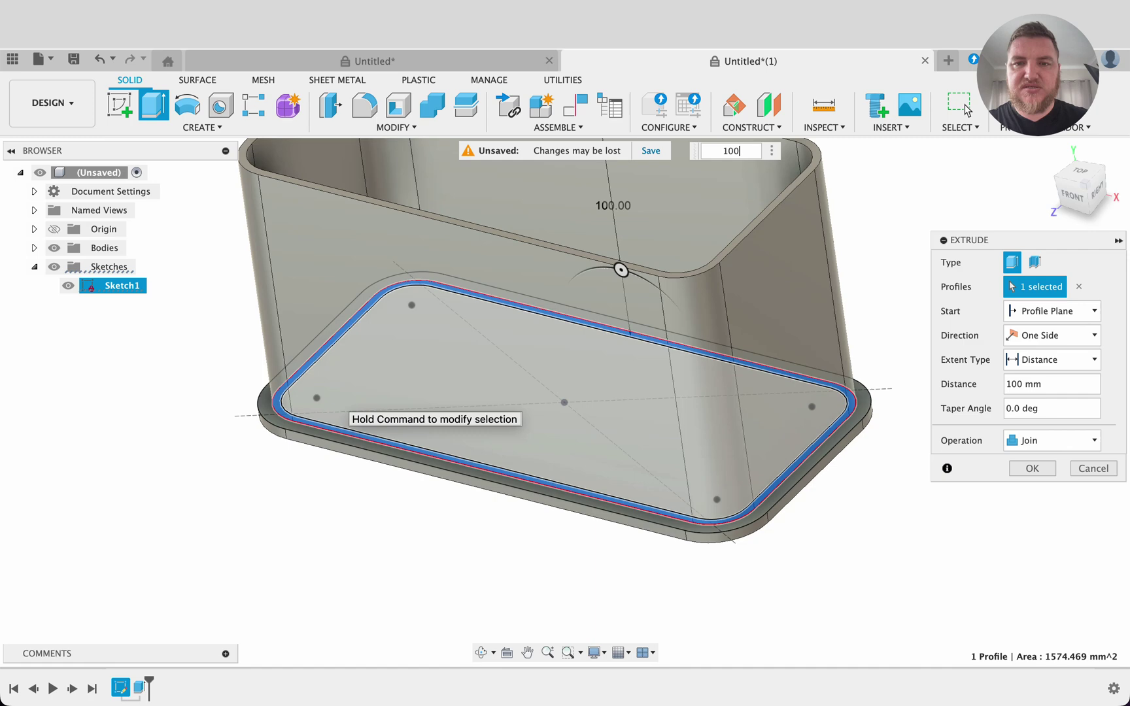
{"action": "scroll", "coordinate": [461, 399], "scroll_direction": "down", "scroll_amount": 5}
{"action": "middle_click_drag", "start_coordinate": [462, 399], "coordinate": [497, 386], "text": "shift"}
{"action": "left_click", "coordinate": [1052, 440]}
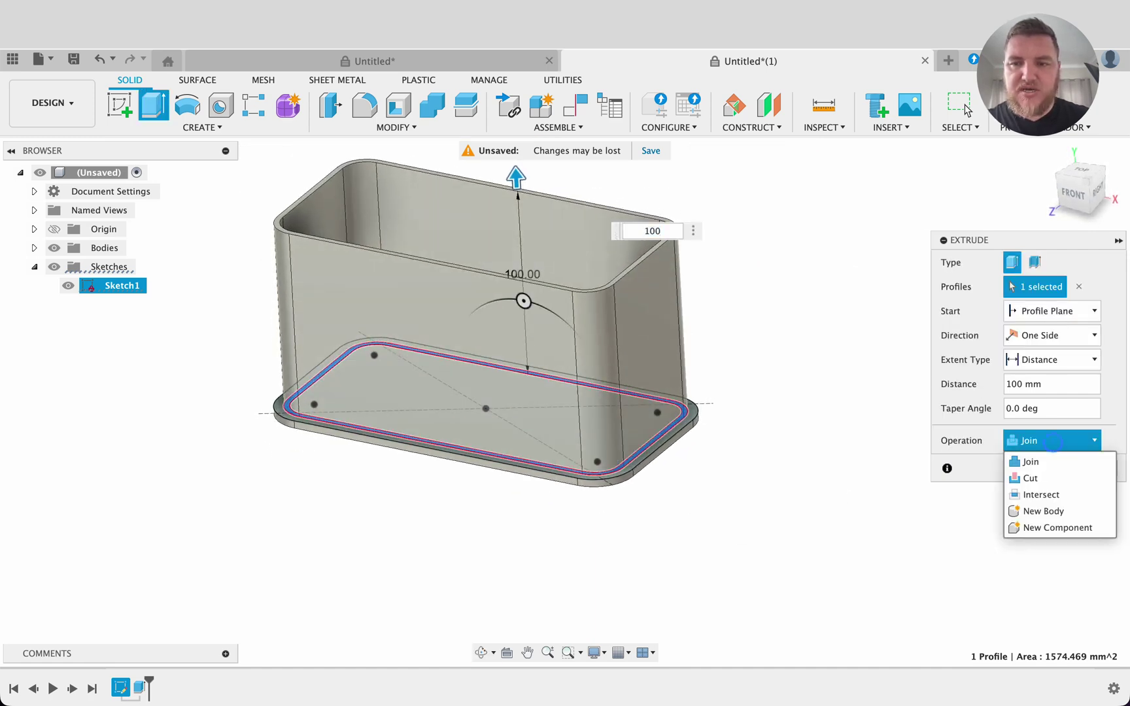
{"action": "left_click", "coordinate": [1043, 511]}
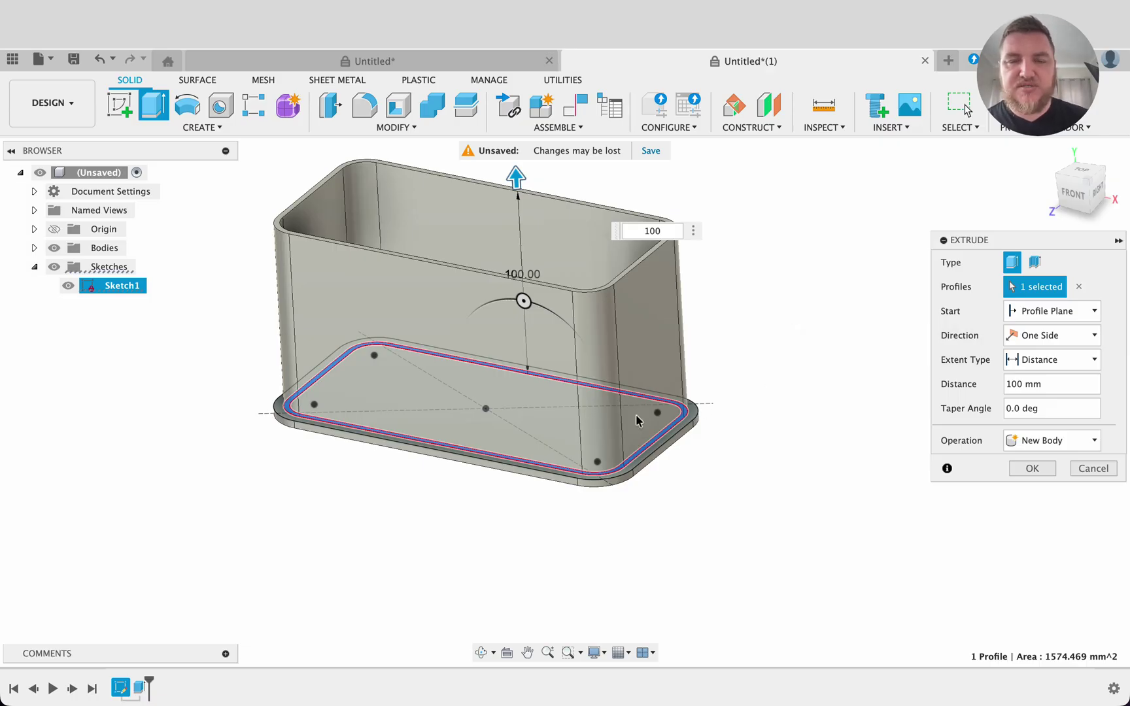
{"action": "left_click", "coordinate": [1031, 468]}
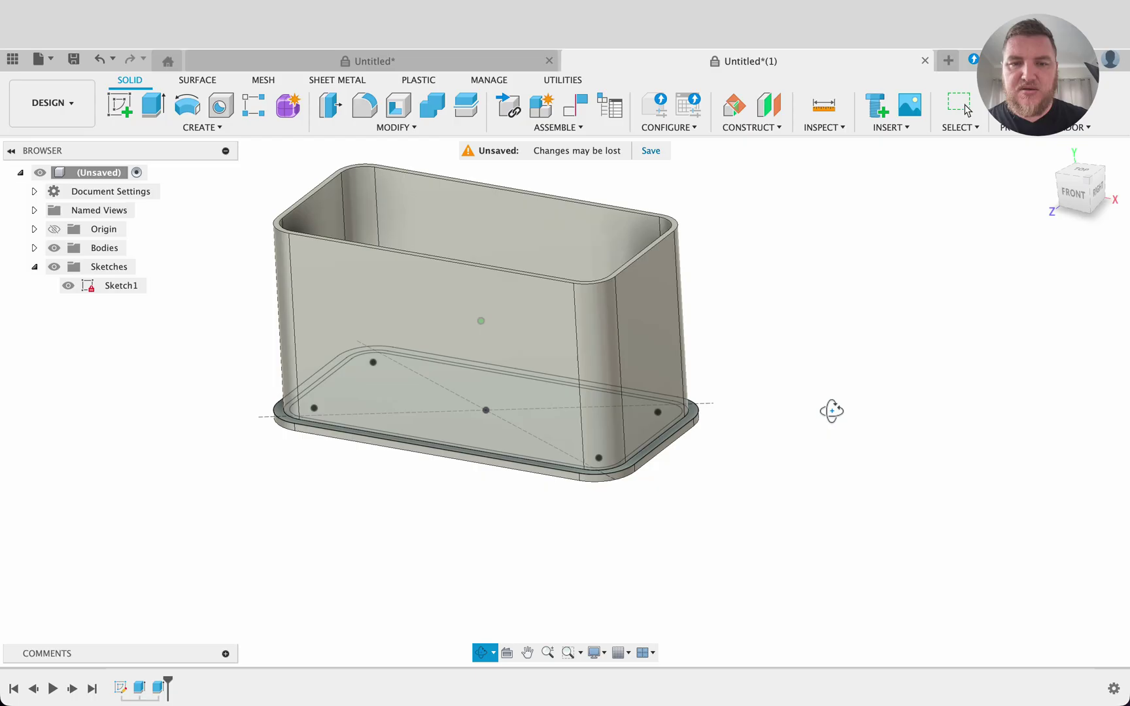
{"action": "middle_click_drag", "start_coordinate": [832, 409], "coordinate": [833, 447], "text": "shift"}
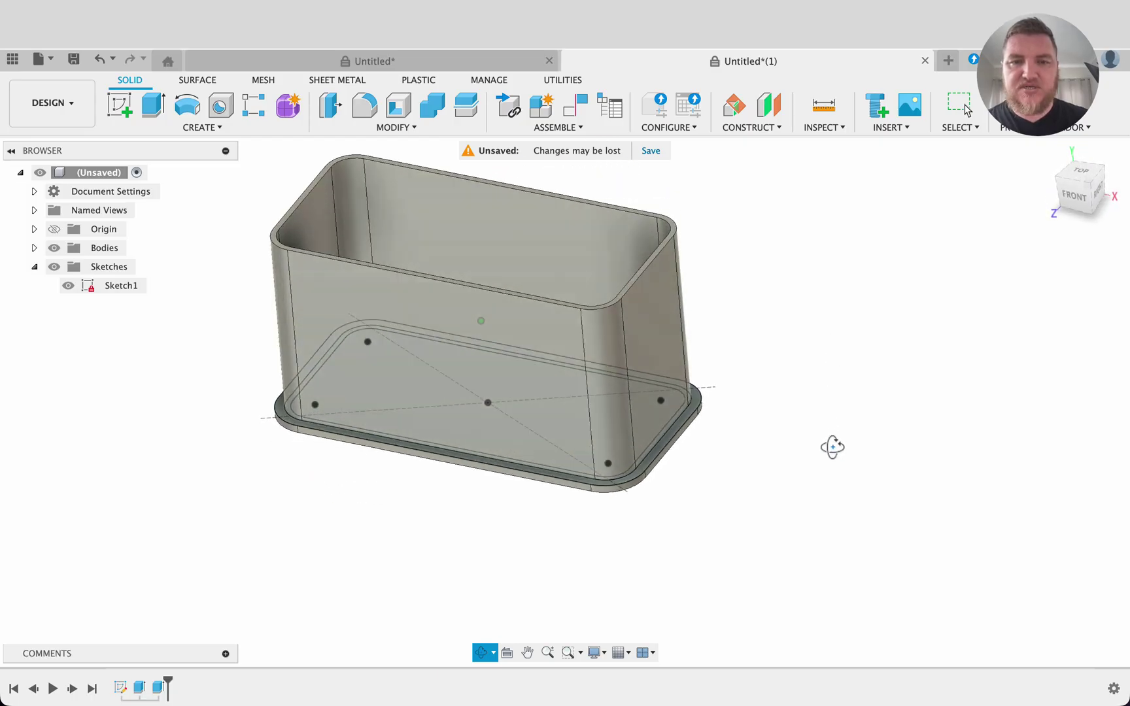
{"action": "middle_click_drag", "start_coordinate": [471, 321], "coordinate": [771, 378], "text": "shift"}
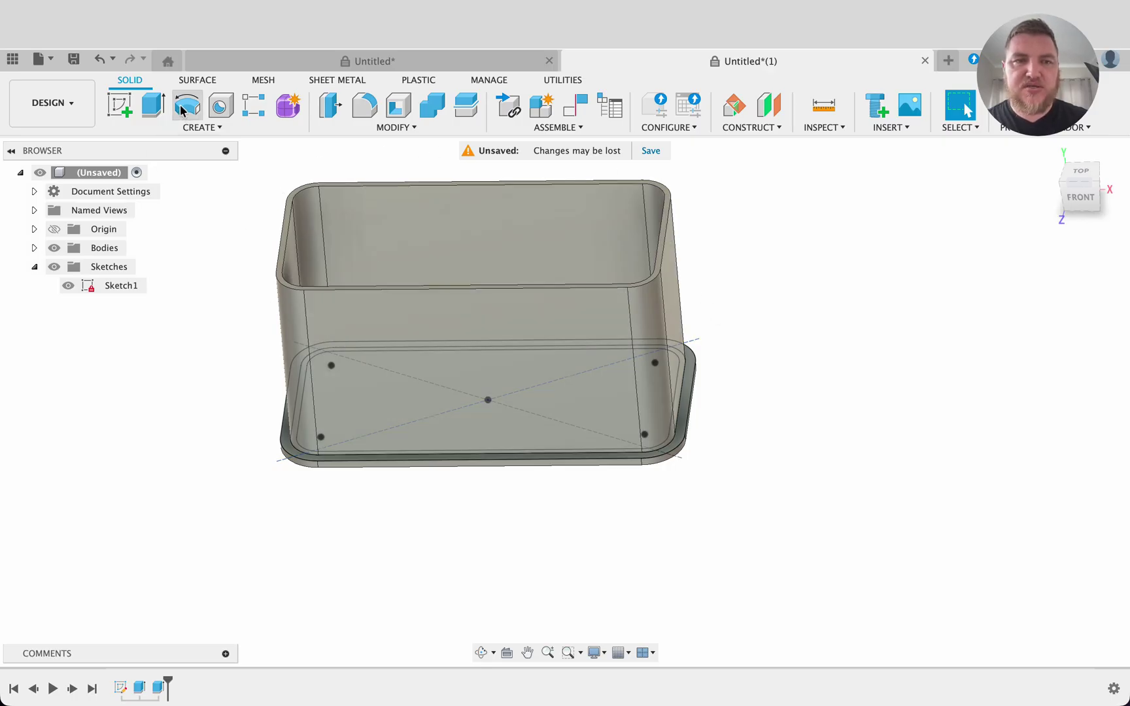
Step: Create a sketch on the front plane with Slice on, zoomed to the wall's right edge
{"action": "left_click", "coordinate": [119, 104]}
{"action": "scroll", "coordinate": [229, 271], "scroll_direction": "down", "scroll_amount": 5}
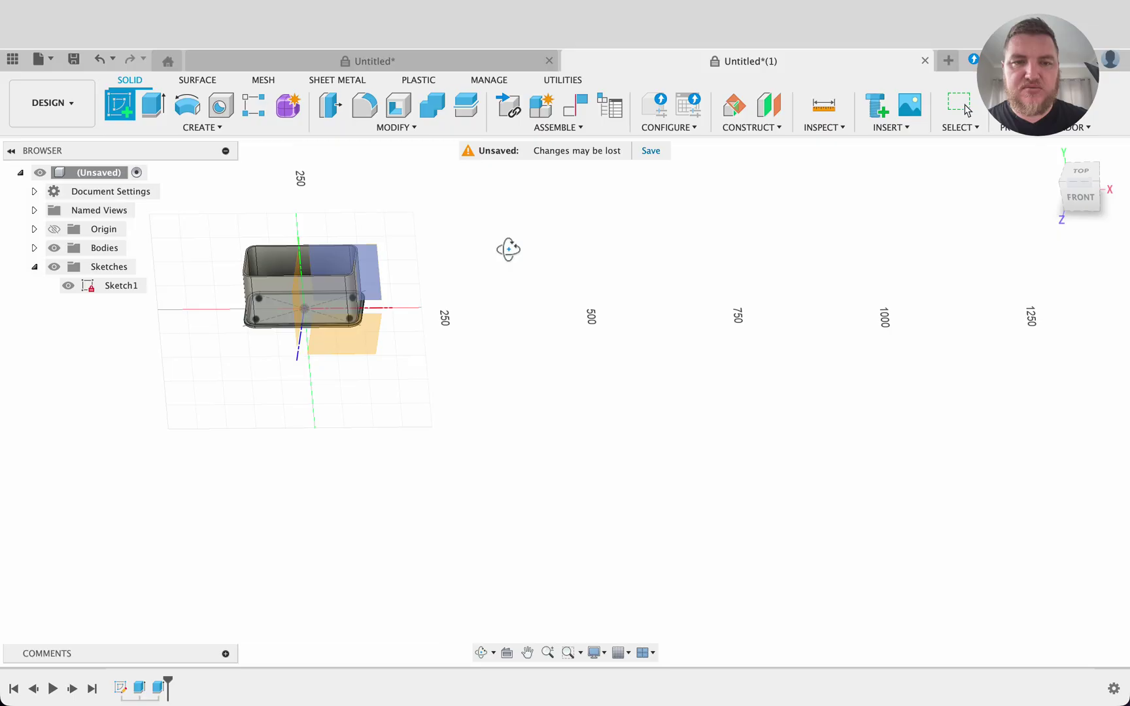
{"action": "left_click", "coordinate": [373, 267]}
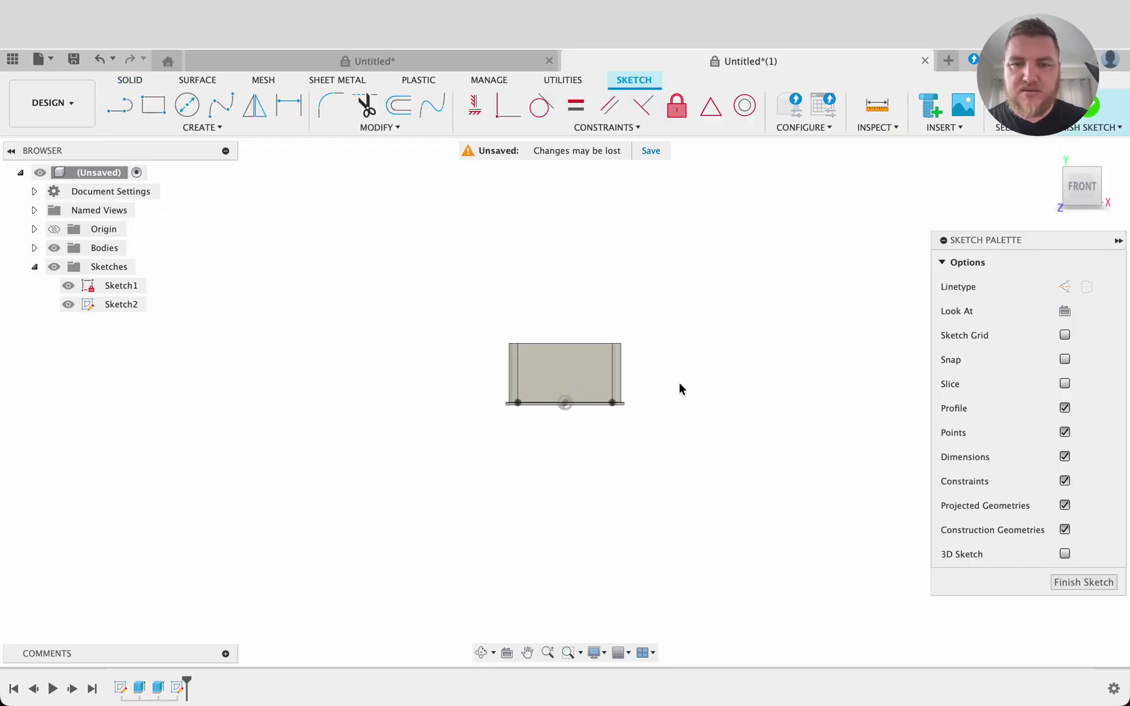
{"action": "left_click", "coordinate": [1063, 384]}
{"action": "middle_click_drag", "start_coordinate": [606, 327], "coordinate": [686, 333]}
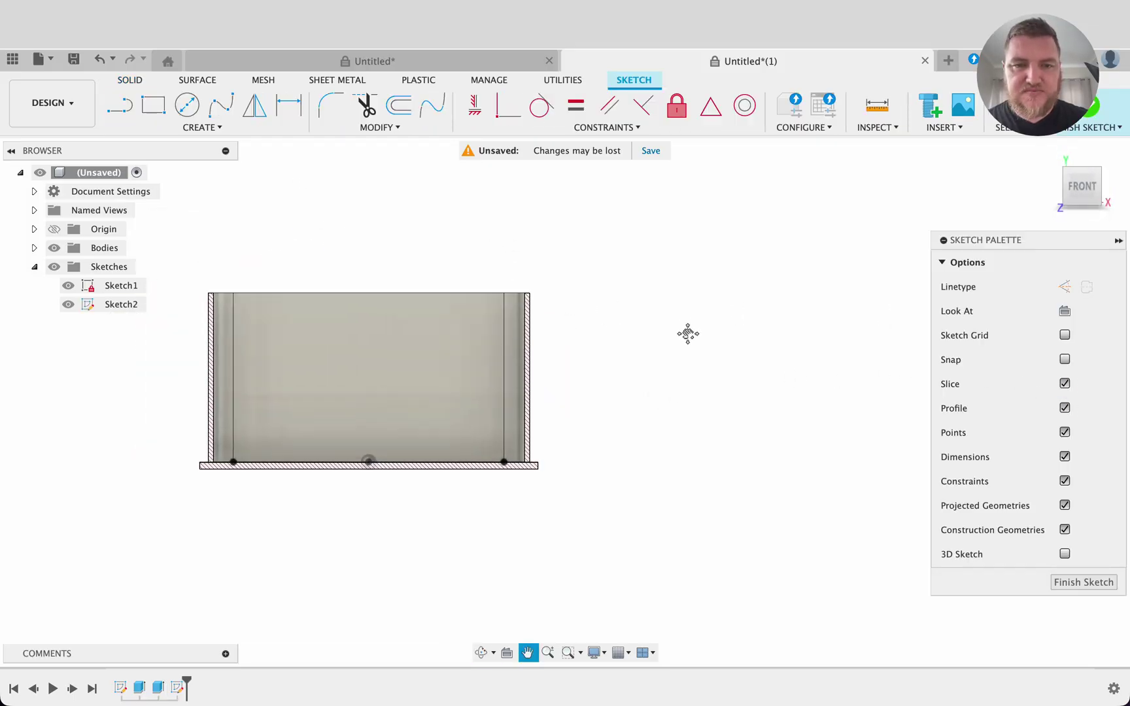
{"action": "scroll", "coordinate": [524, 307], "scroll_direction": "up", "scroll_amount": 6}
{"action": "scroll", "coordinate": [590, 325], "scroll_direction": "up", "scroll_amount": 3}
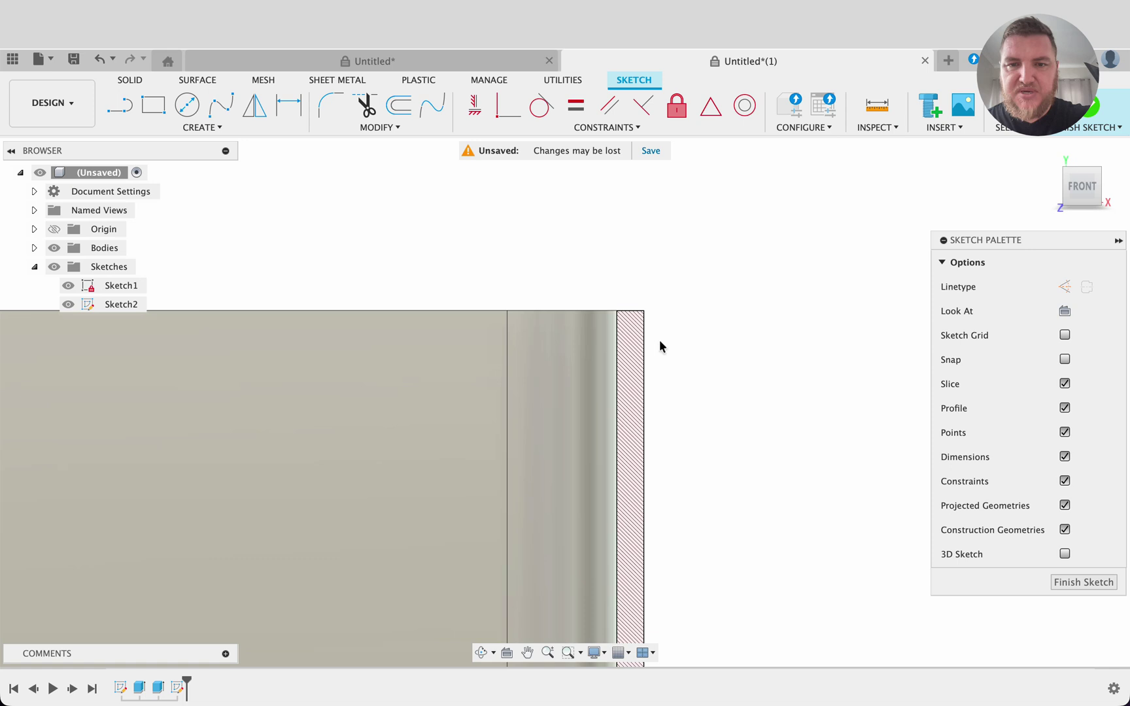
Step: Project the wall top's outer and inner corner points into the sketch
{"action": "key", "text": "p"}
{"action": "left_click", "coordinate": [644, 311]}
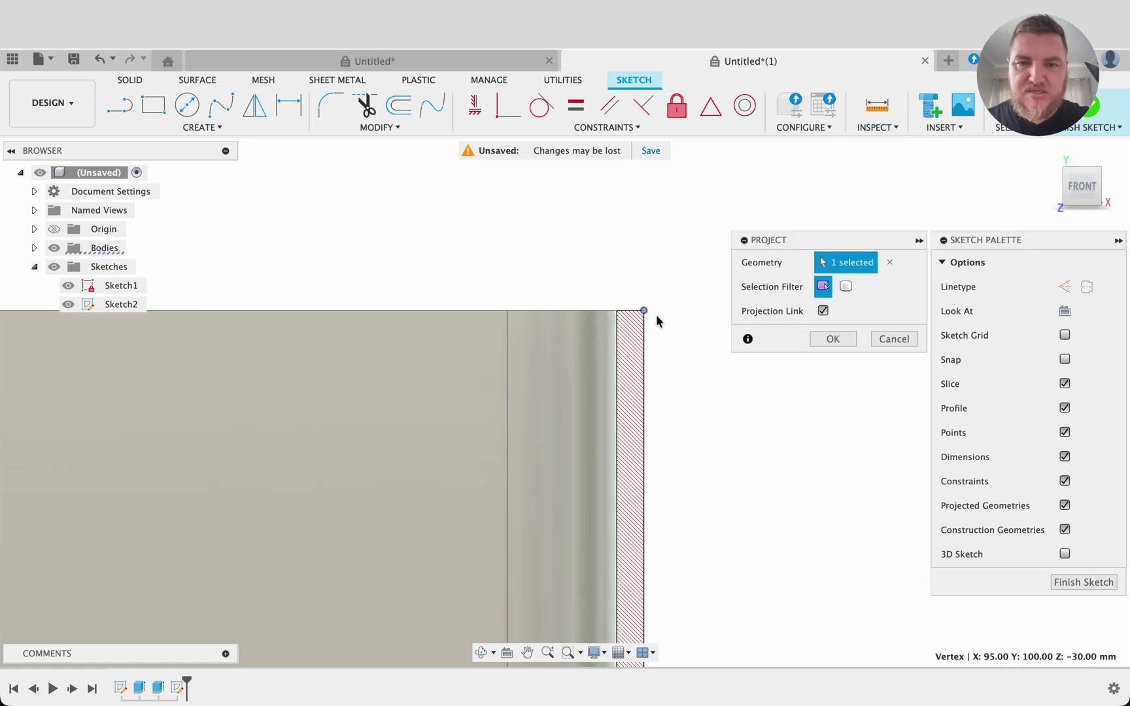
{"action": "left_click", "coordinate": [616, 311]}
{"action": "left_click", "coordinate": [822, 339]}
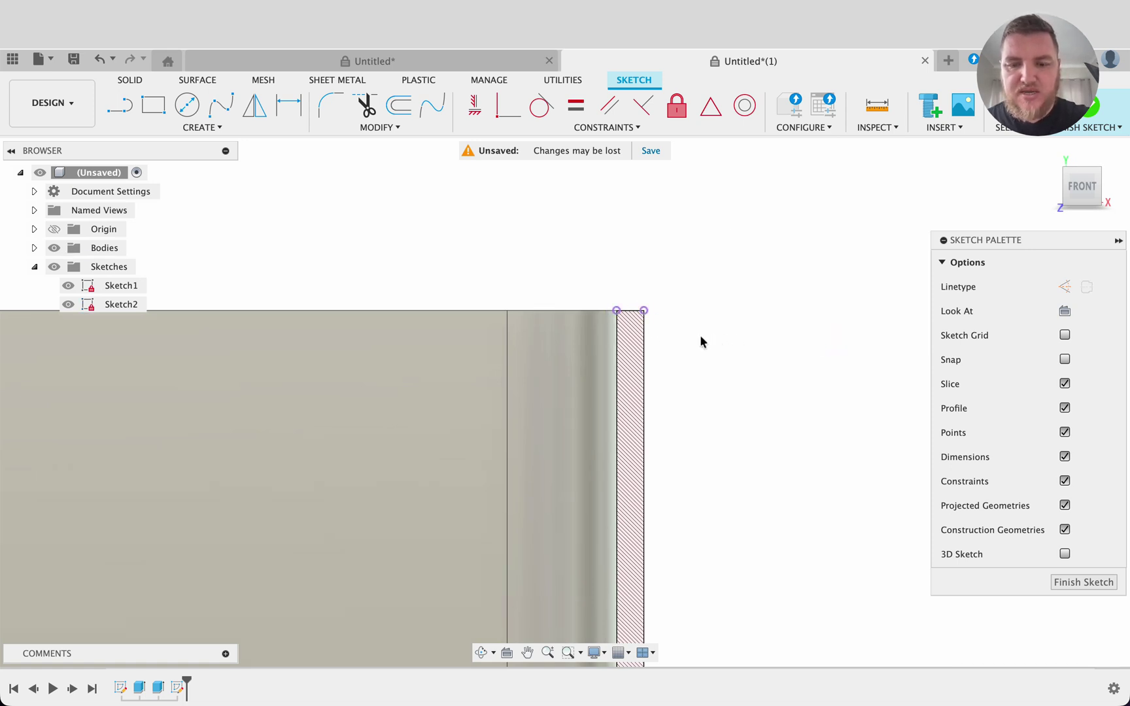
Step: Draw a line across the wall top and make it construction geometry
{"action": "scroll", "coordinate": [667, 327], "scroll_direction": "up", "scroll_amount": 2}
{"action": "key", "text": "l"}
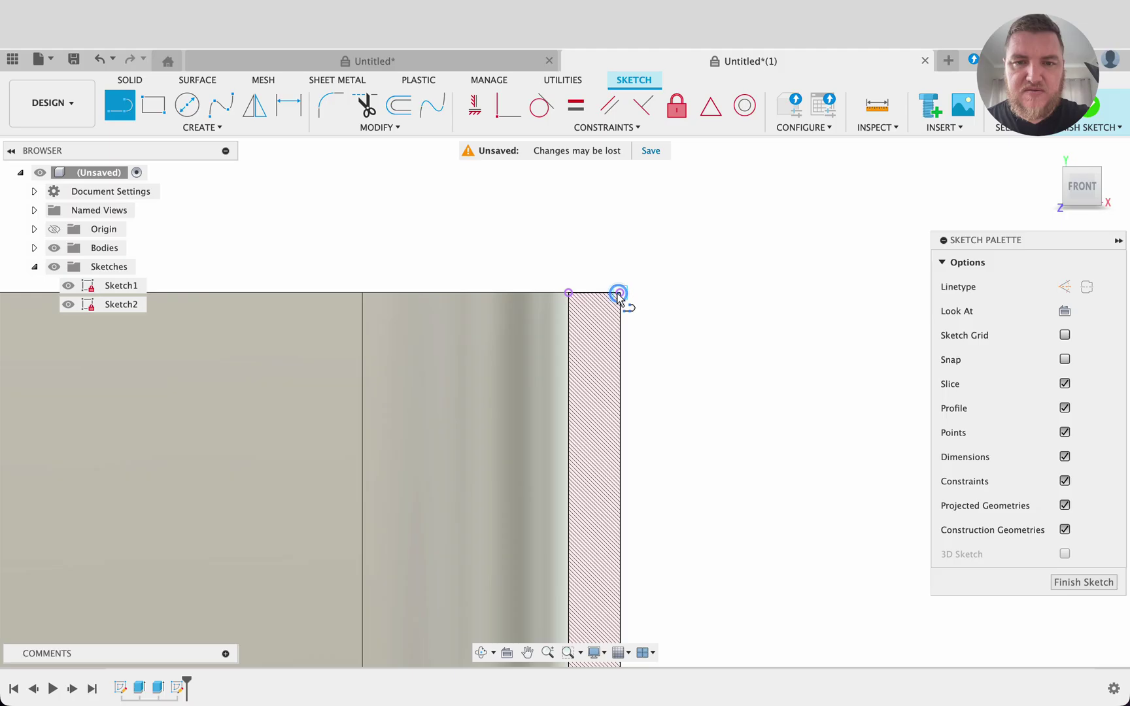
{"action": "left_click", "coordinate": [619, 294]}
{"action": "left_click", "coordinate": [569, 292]}
{"action": "key", "text": "Escape"}
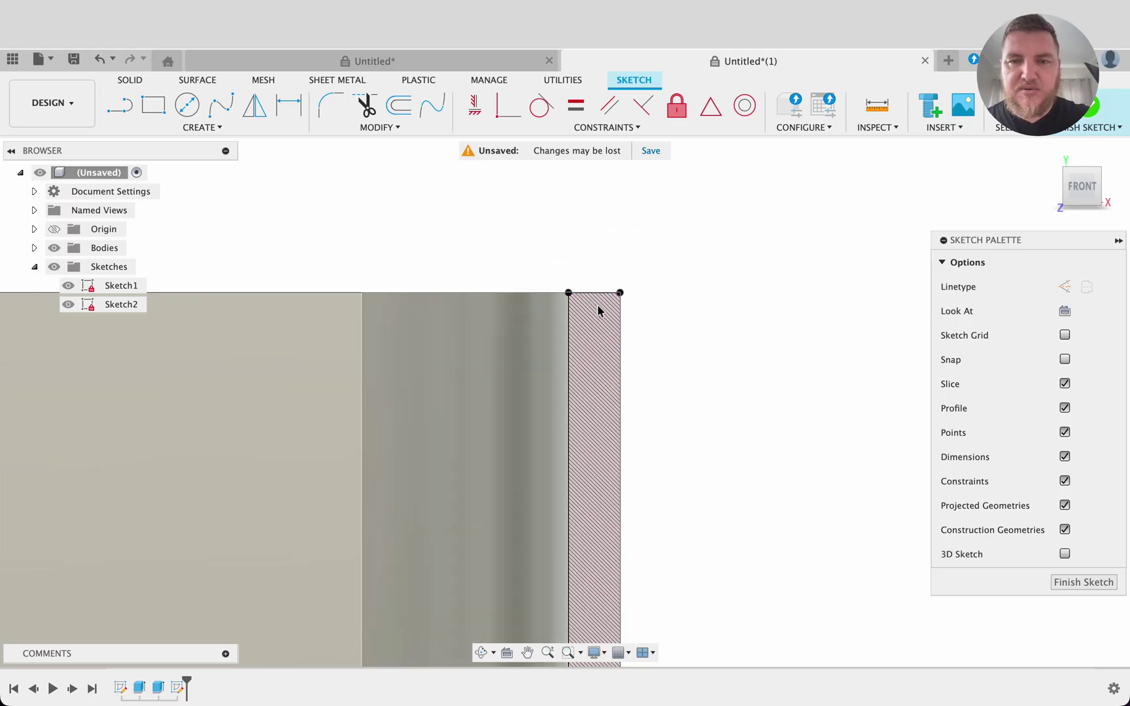
{"action": "left_click", "coordinate": [596, 294]}
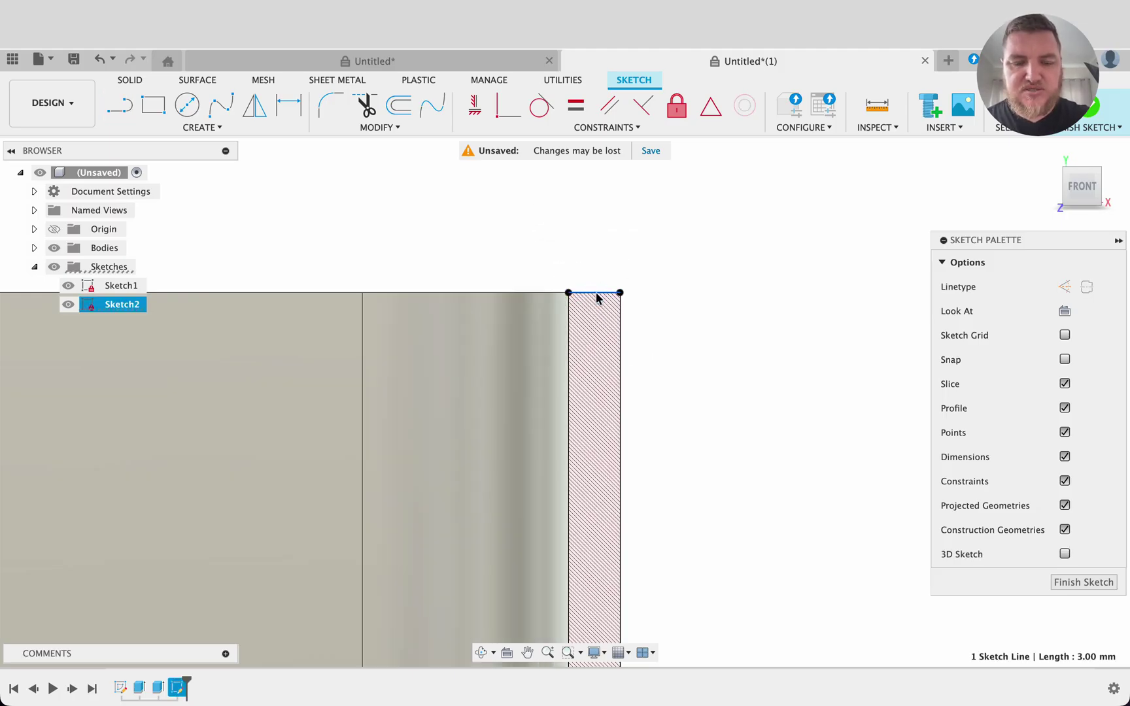
{"action": "key", "text": "x"}
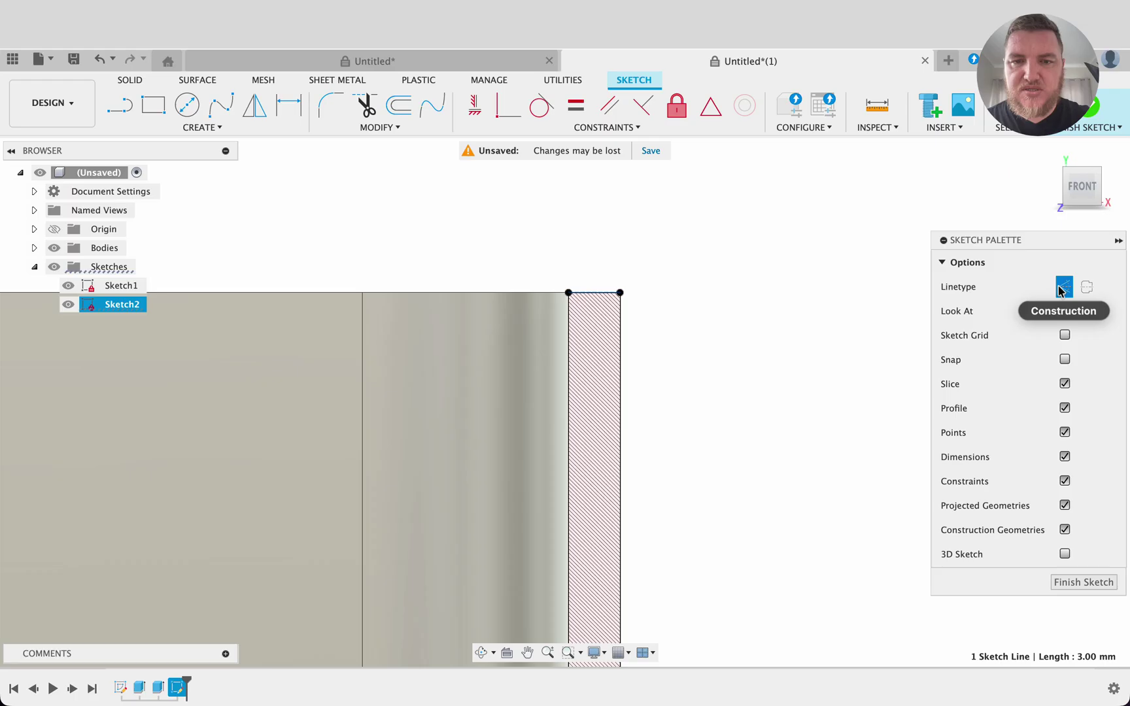
{"action": "left_click", "coordinate": [730, 323]}
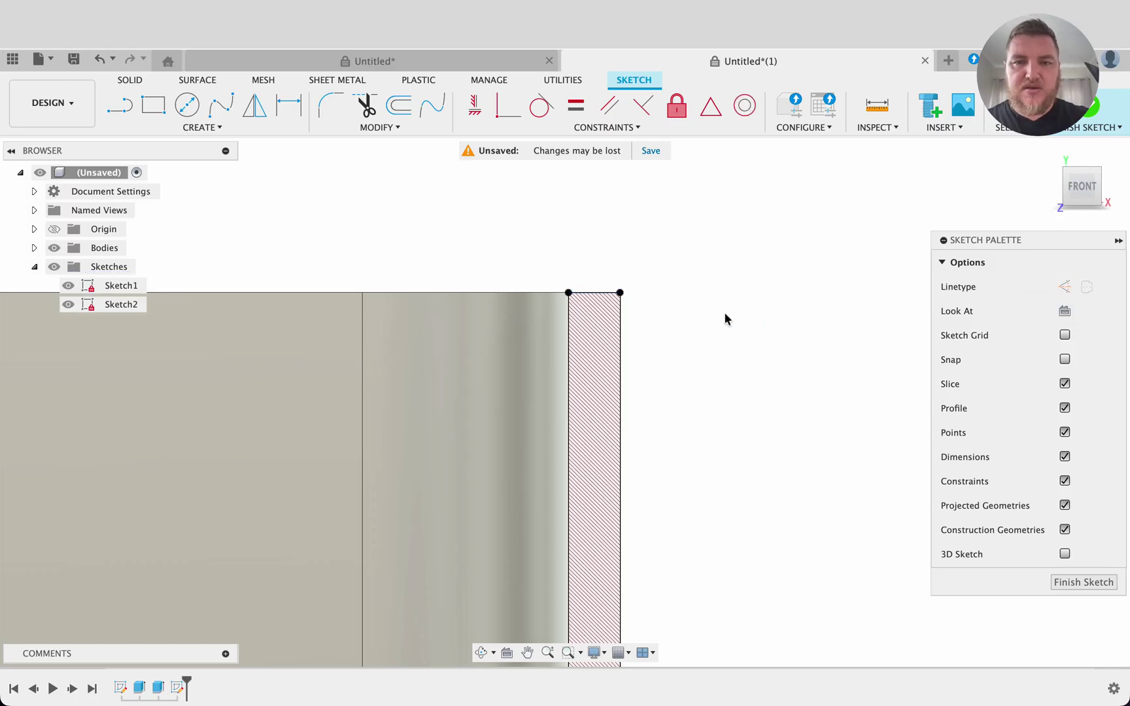
Step: Draw 3 mm vertical lines up and down from the middle of the wall top
{"action": "key", "text": "l"}
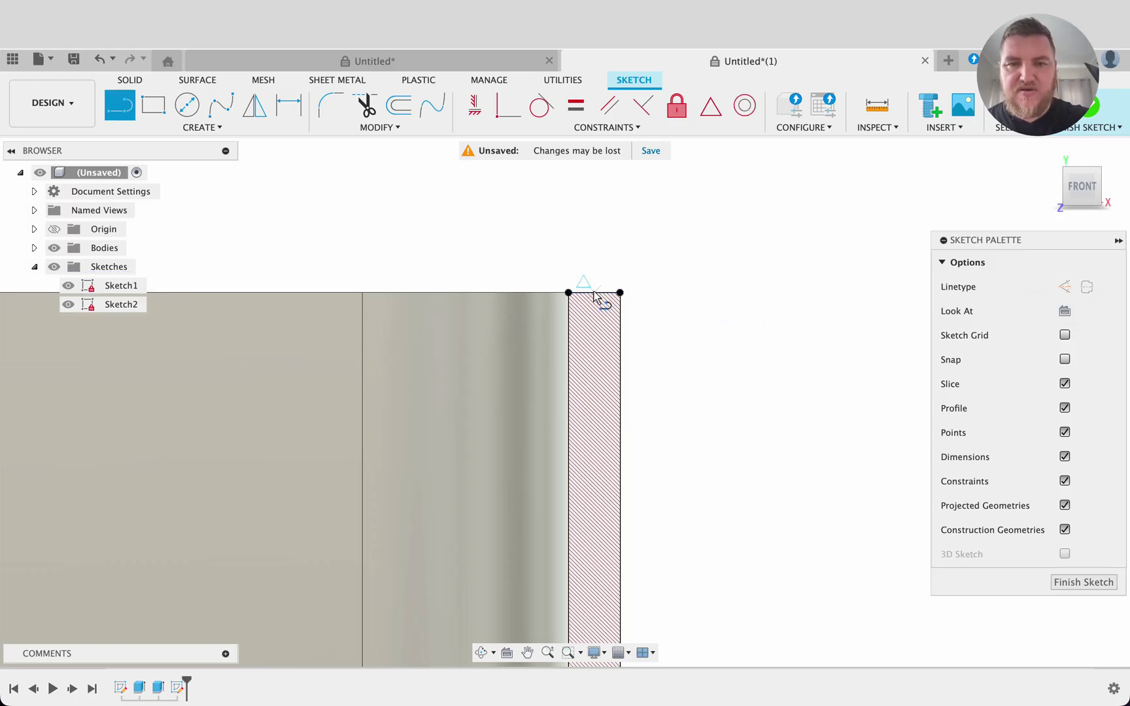
{"action": "left_click", "coordinate": [594, 292]}
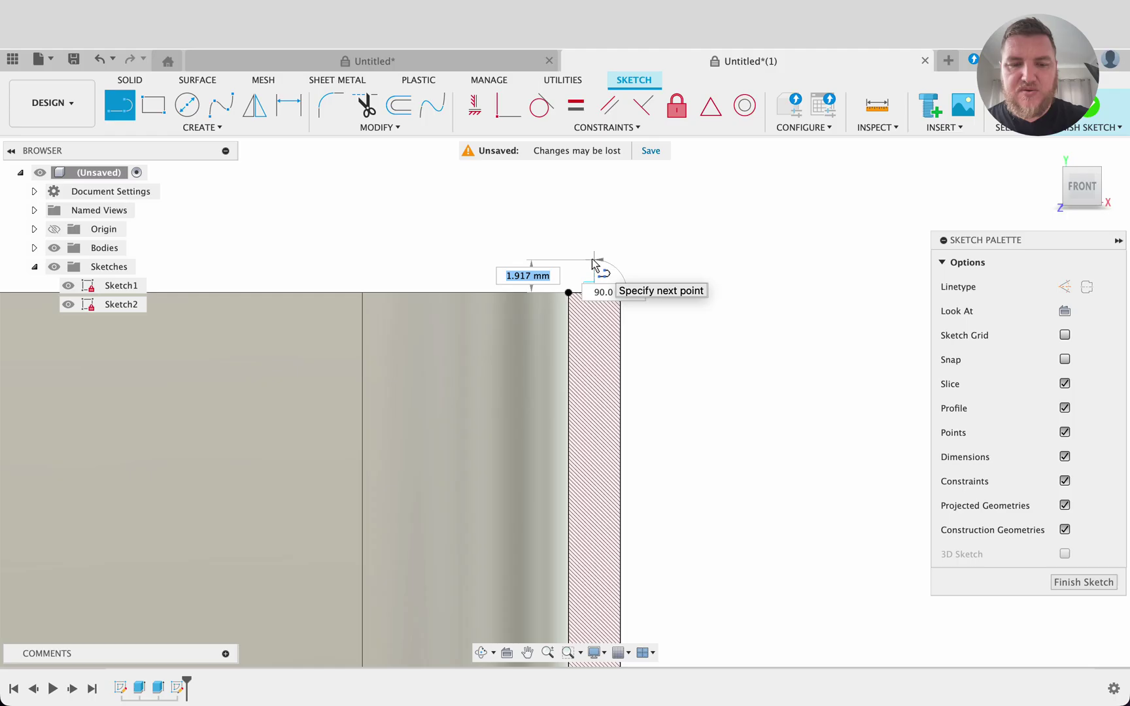
{"action": "type", "text": "3"}
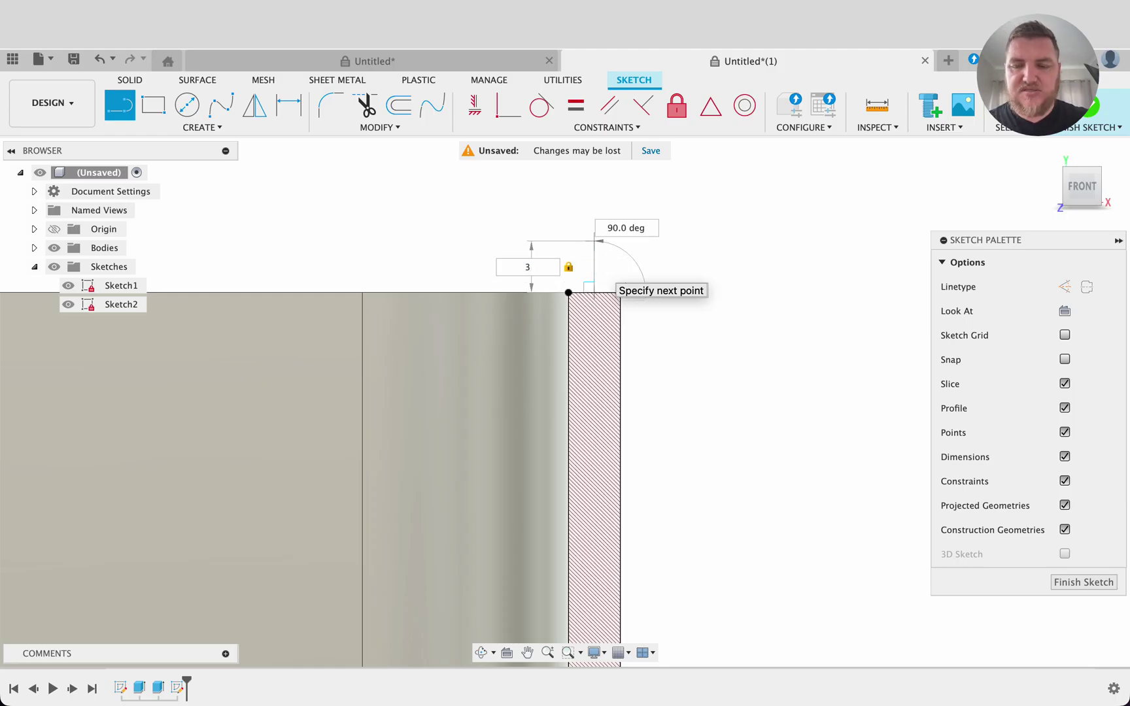
{"action": "key", "text": "Return"}
{"action": "key", "text": "Escape"}
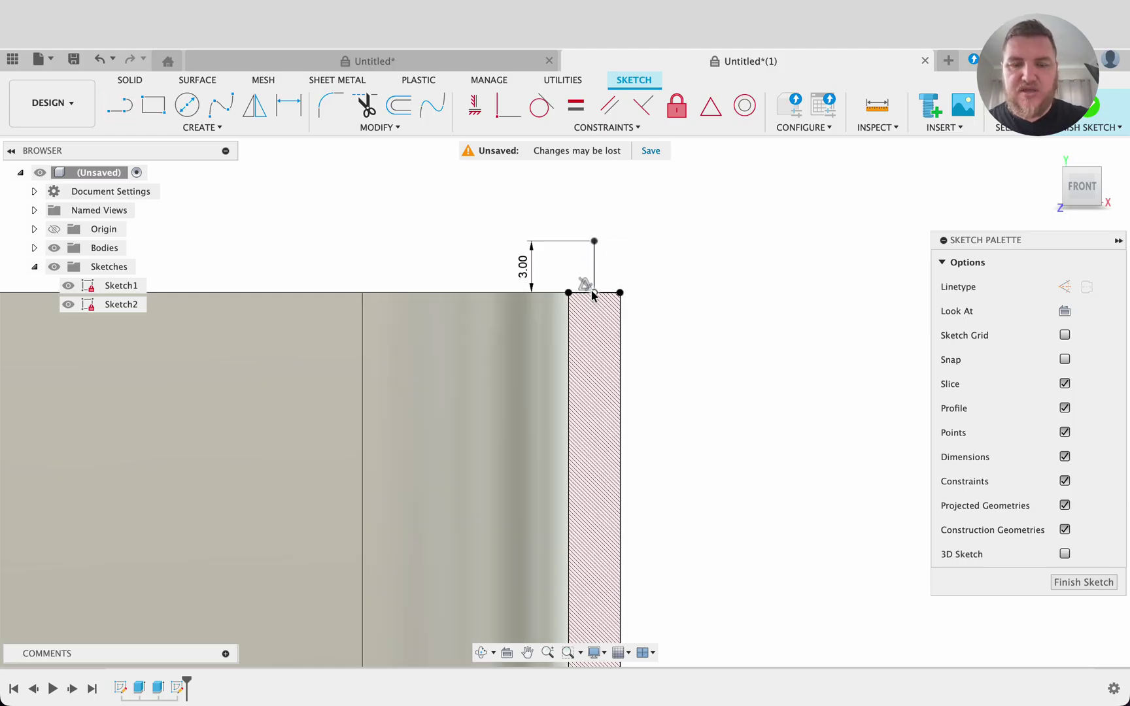
{"action": "key", "text": "l"}
{"action": "left_click", "coordinate": [594, 292]}
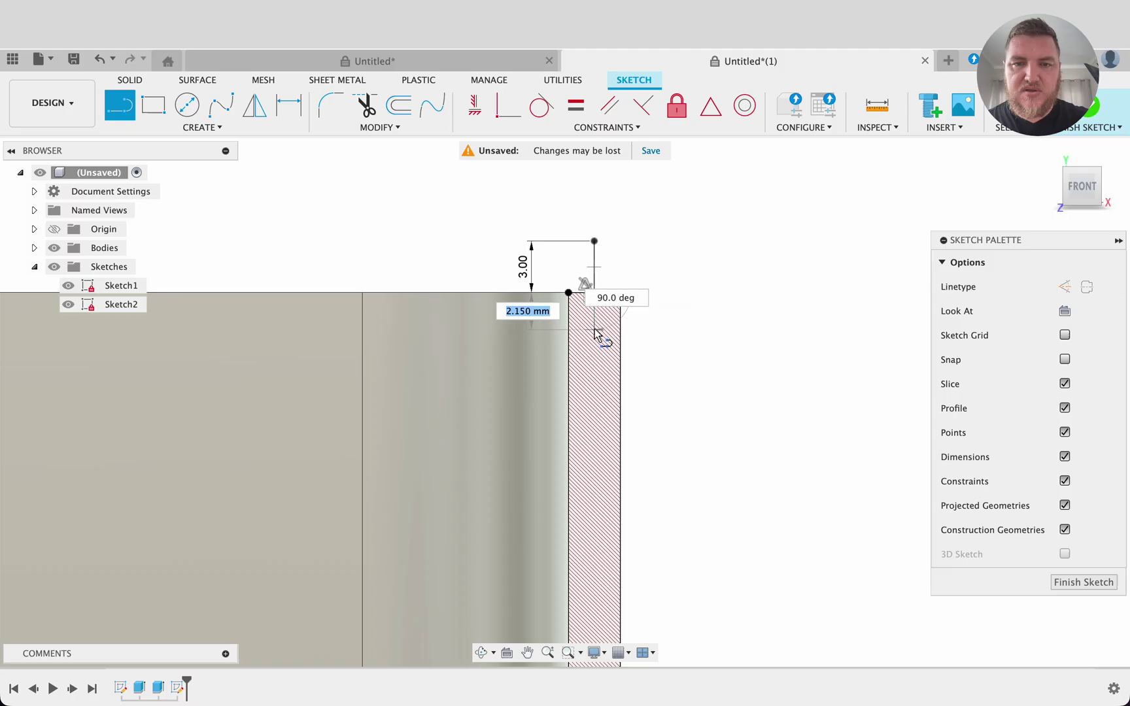
{"action": "type", "text": "0"}
{"action": "key", "text": "Return"}
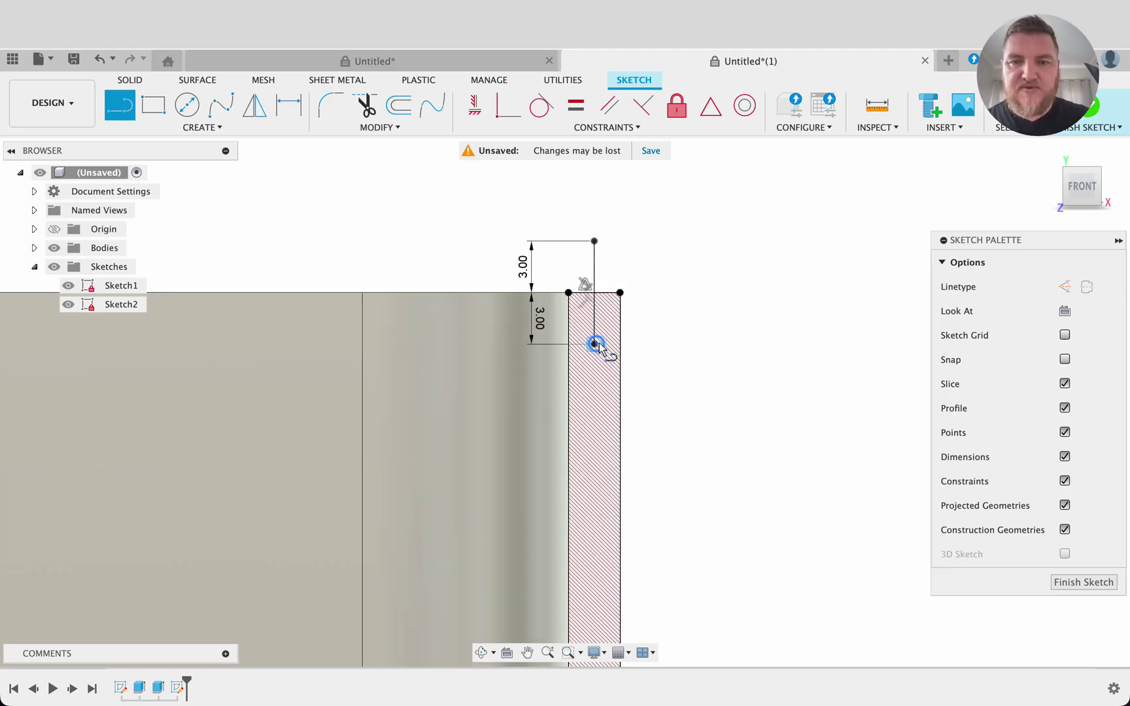
Step: Close the triangle and constrain its tip level with the wall top's corner
{"action": "left_click", "coordinate": [594, 241]}
{"action": "key", "text": "Escape"}
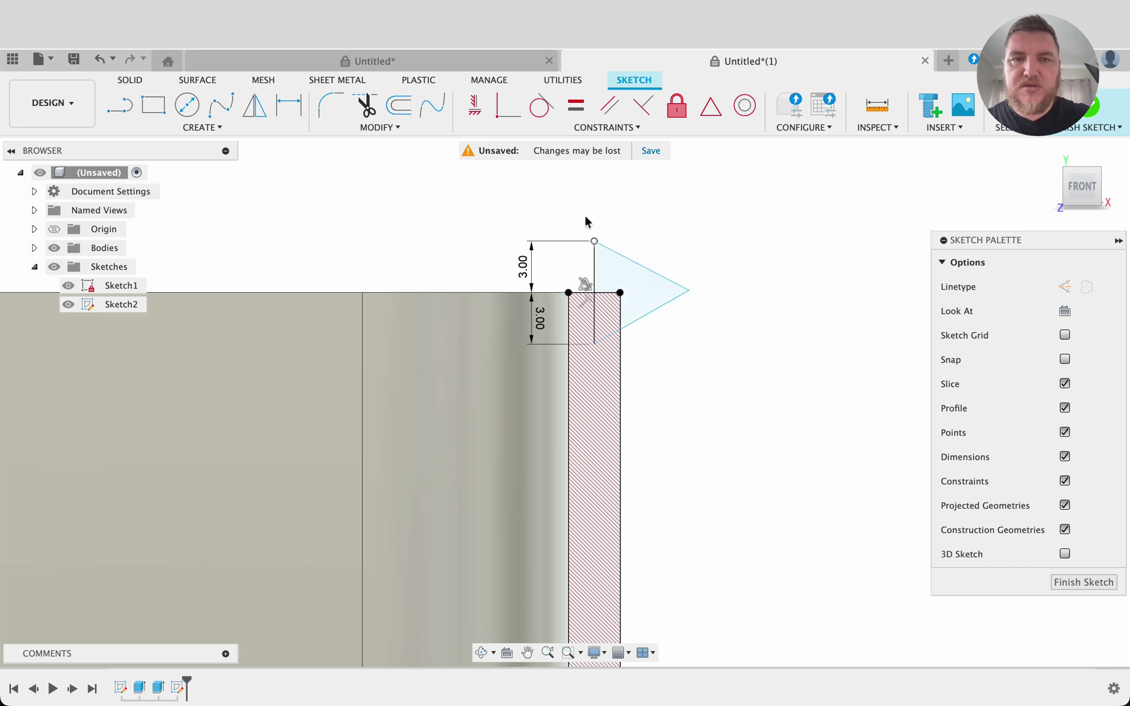
{"action": "left_click", "coordinate": [475, 106]}
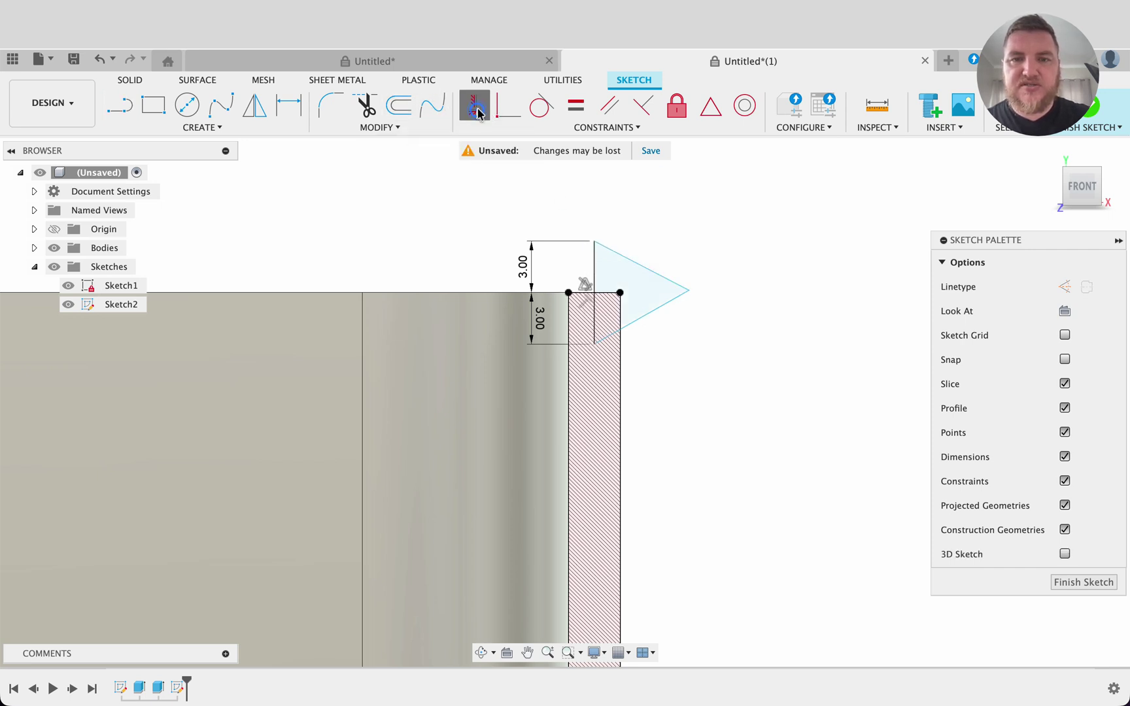
{"action": "left_click", "coordinate": [689, 290]}
{"action": "left_click", "coordinate": [620, 292]}
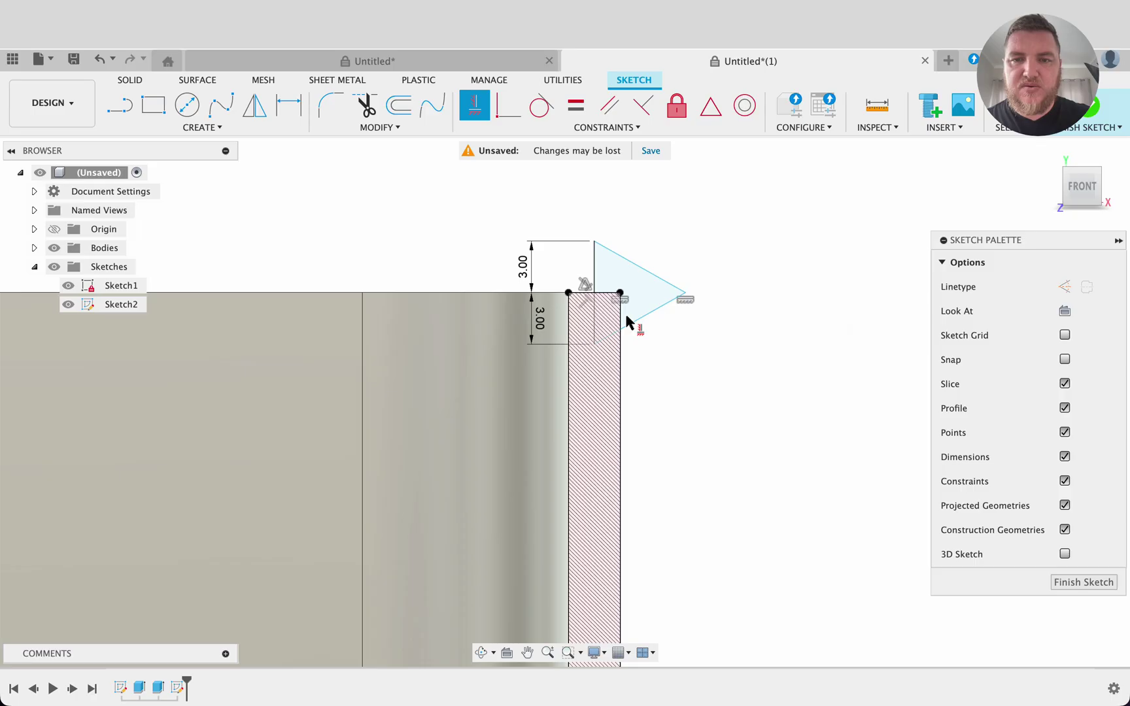
Step: Try an Equal constraint on the triangle's slanted edges, then cancel it
{"action": "left_click", "coordinate": [575, 105]}
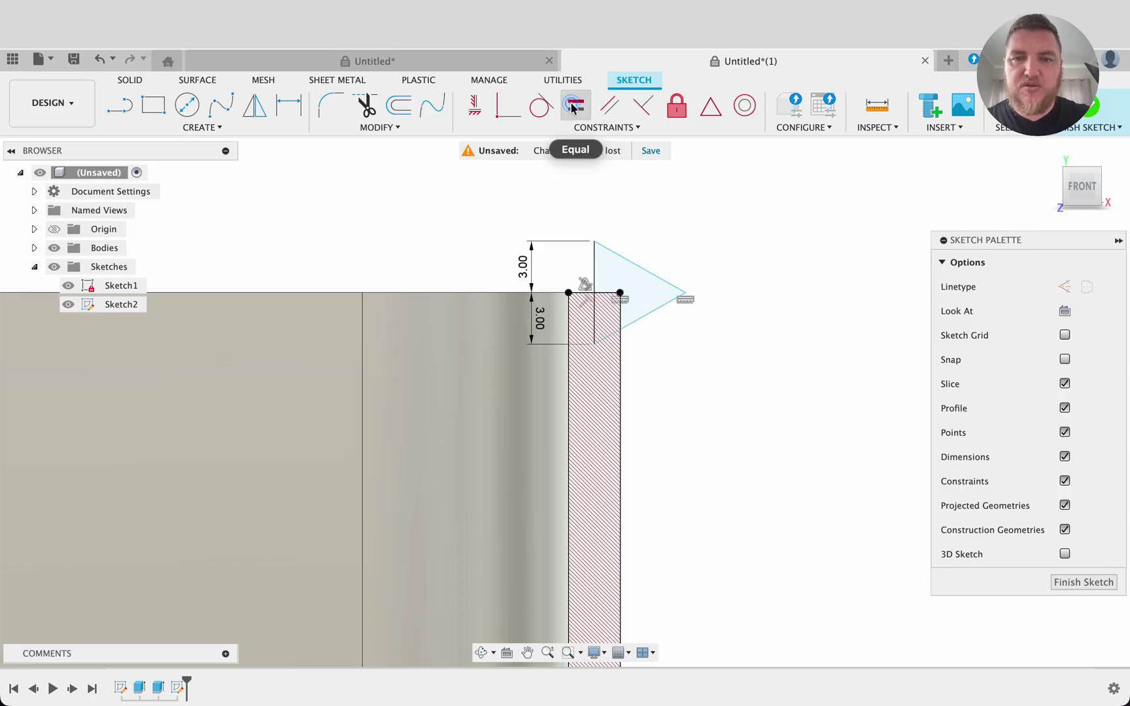
{"action": "left_click", "coordinate": [649, 312]}
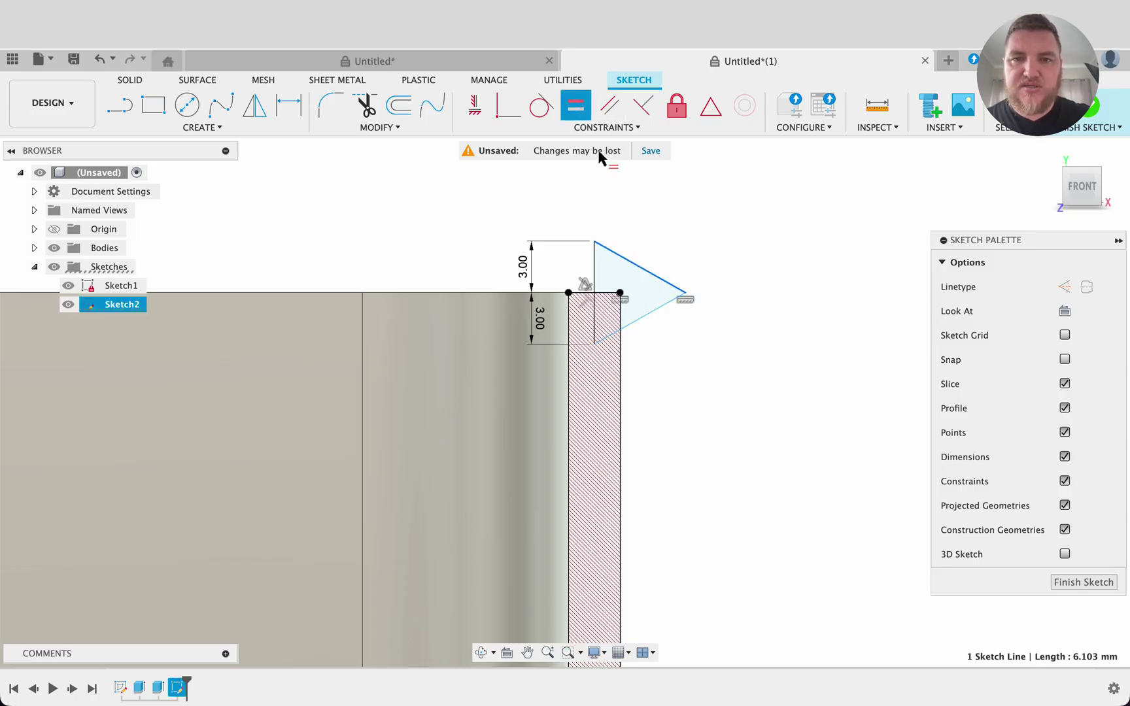
{"action": "left_click", "coordinate": [651, 314]}
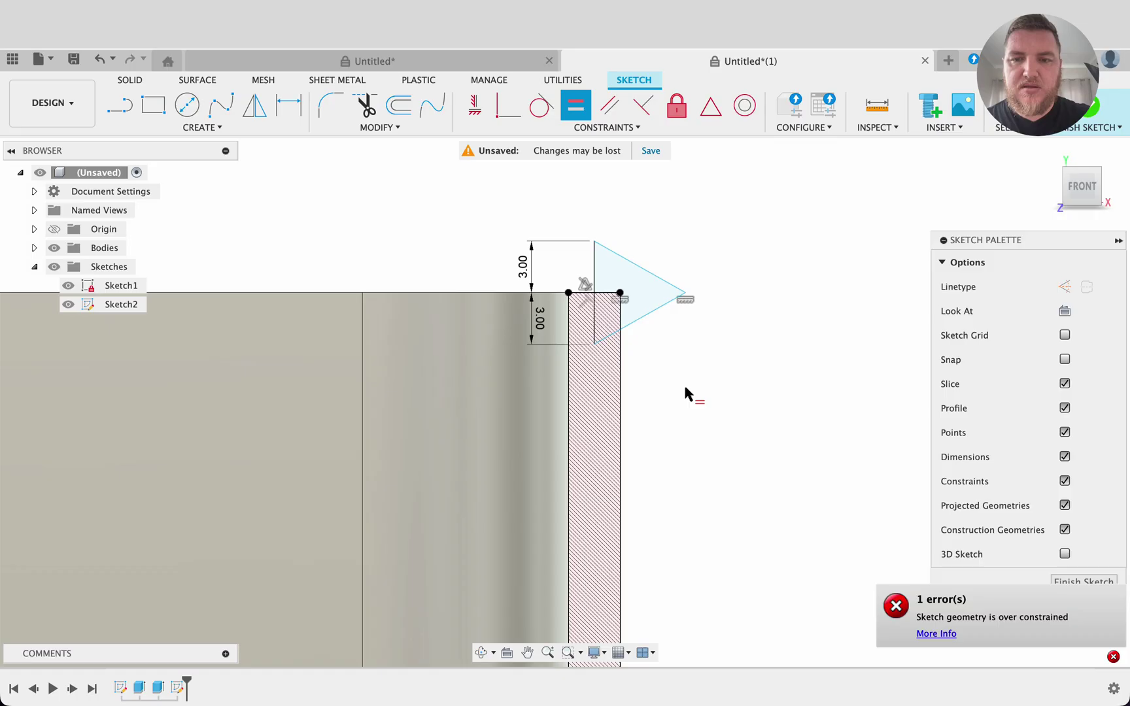
{"action": "key", "text": "Escape"}
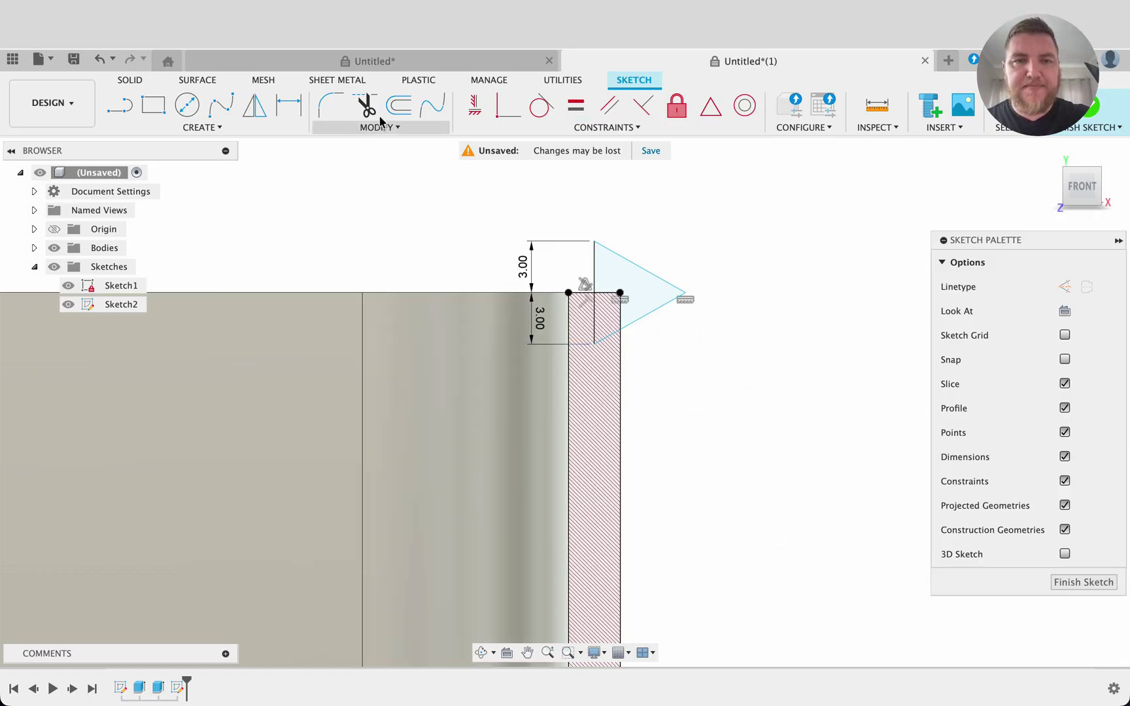
Step: Mirror the two slanted triangle lines across the vertical line to form a diamond
{"action": "left_click", "coordinate": [265, 117]}
{"action": "left_click", "coordinate": [648, 317]}
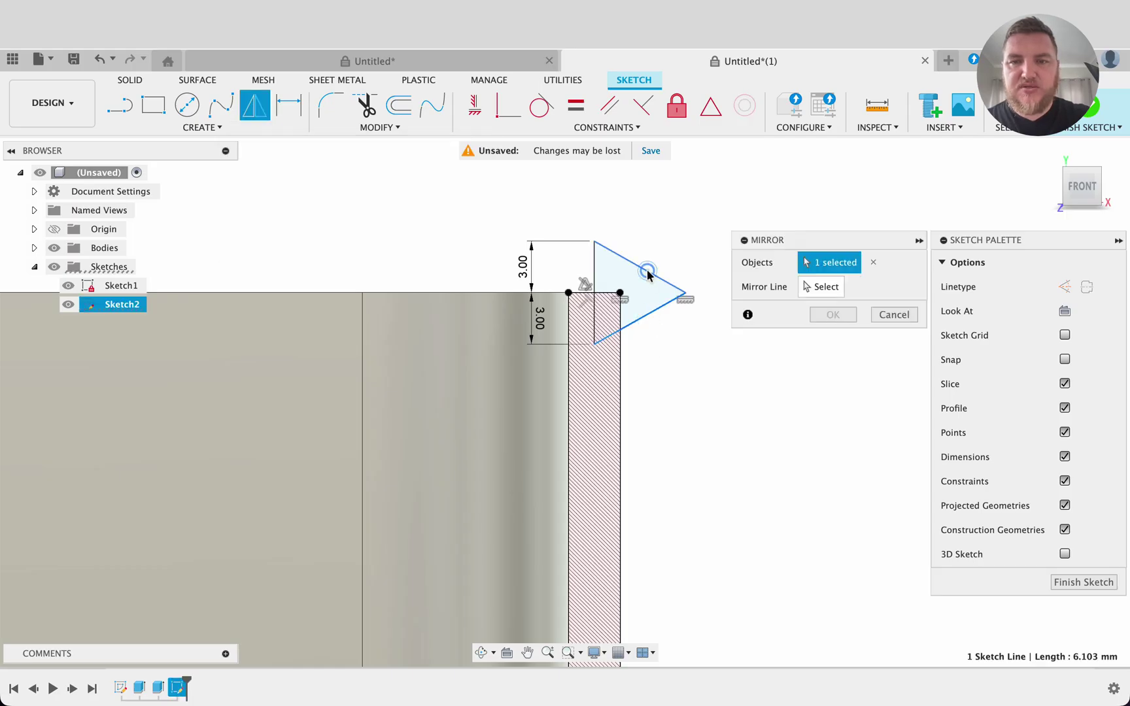
{"action": "left_click", "coordinate": [648, 274]}
{"action": "left_click", "coordinate": [815, 287]}
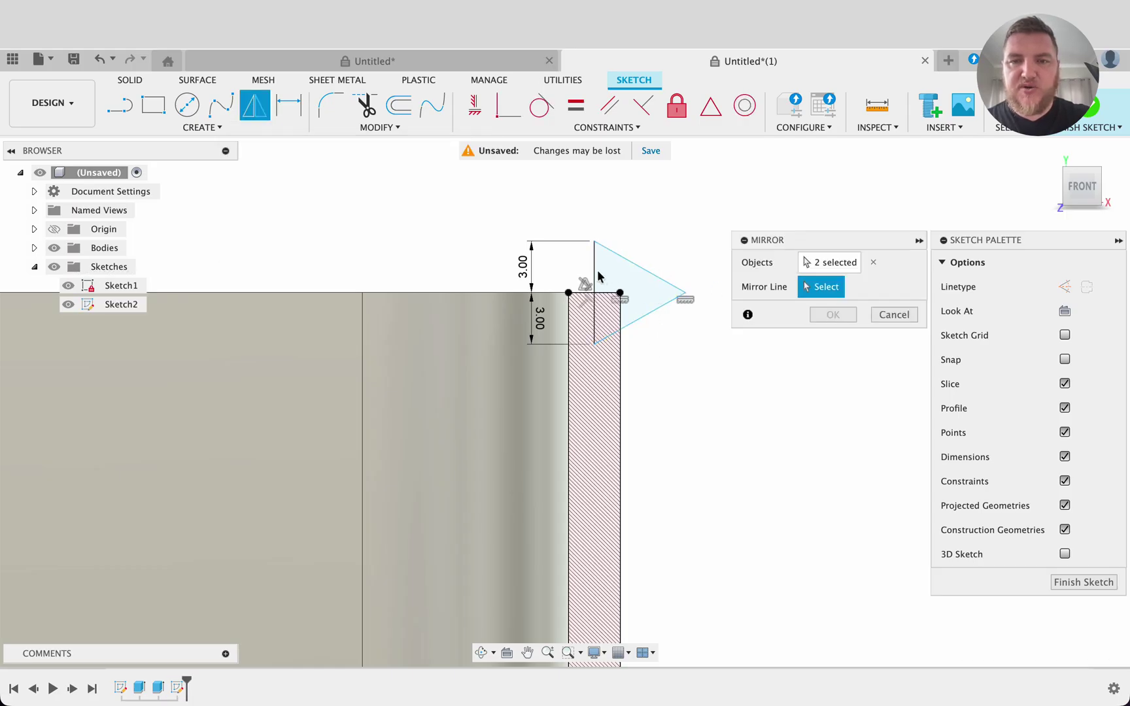
{"action": "left_click", "coordinate": [595, 277]}
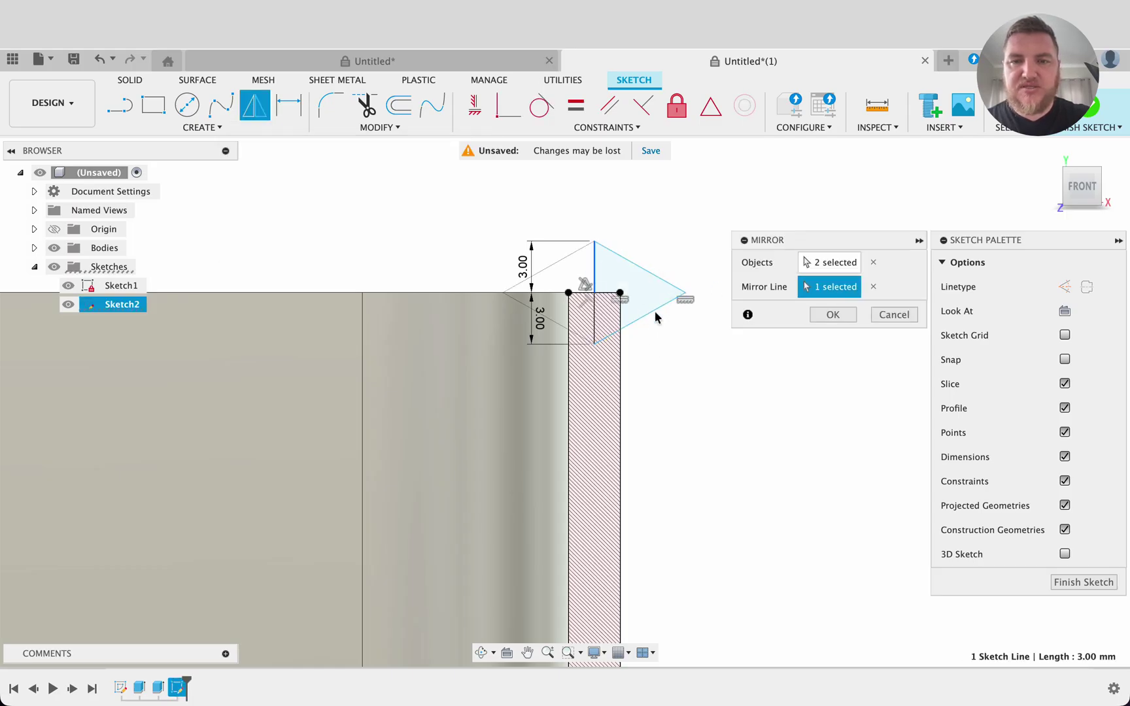
{"action": "left_click", "coordinate": [816, 314]}
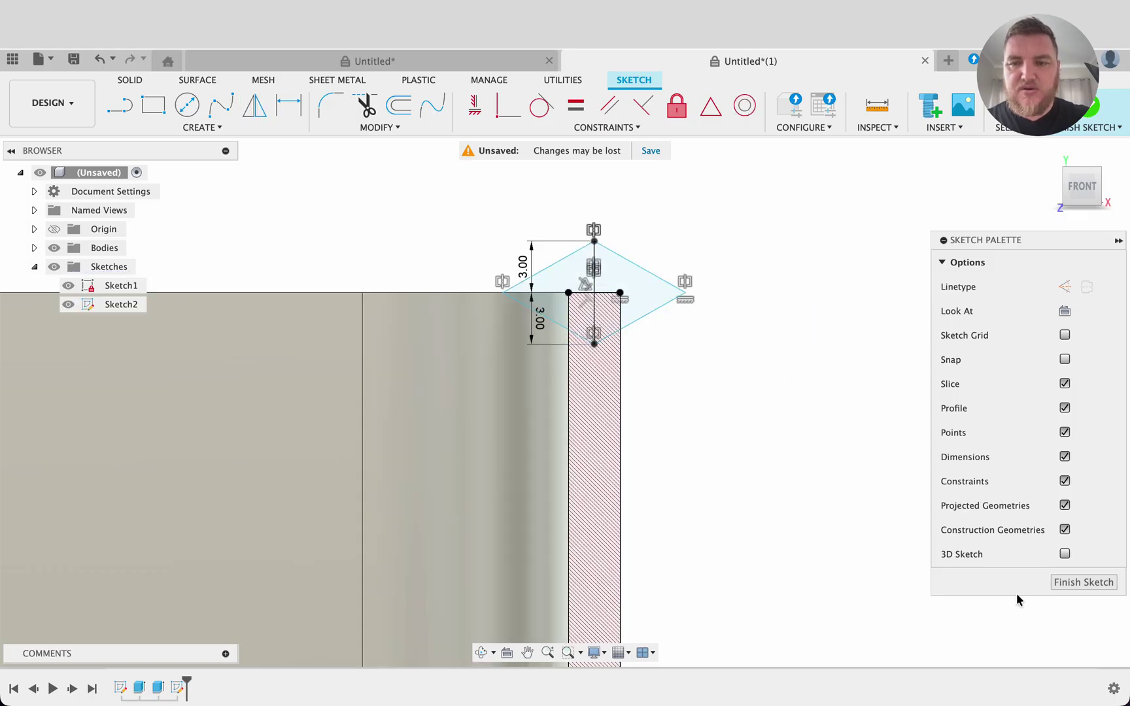
Step: Finish the sketch, then reopen the diamond sketch for editing
{"action": "left_click", "coordinate": [1082, 582]}
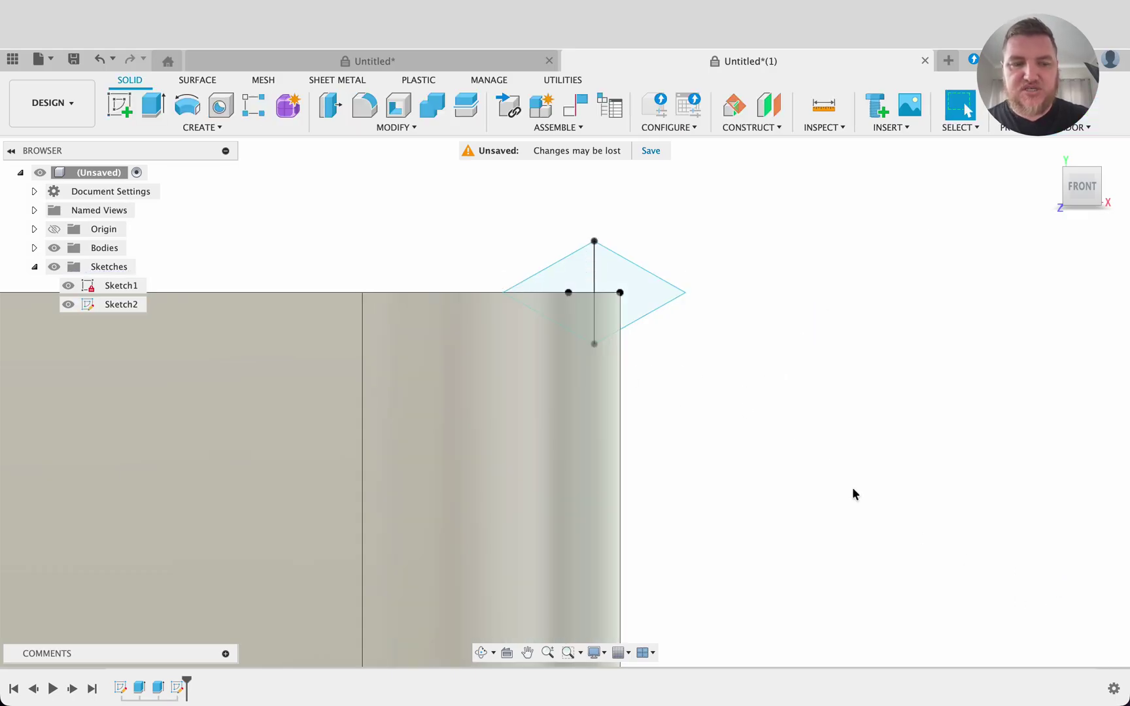
{"action": "mouse_move", "coordinate": [857, 368]}
{"action": "middle_mouse_down", "text": "shift"}
{"action": "mouse_move", "coordinate": [857, 398]}
{"action": "mouse_move", "coordinate": [485, 167]}
{"action": "mouse_move", "coordinate": [722, 347]}
{"action": "mouse_move", "coordinate": [637, 283]}
{"action": "middle_mouse_up", "text": "shift"}
{"action": "middle_click_drag", "start_coordinate": [757, 282], "coordinate": [758, 258], "text": "shift"}
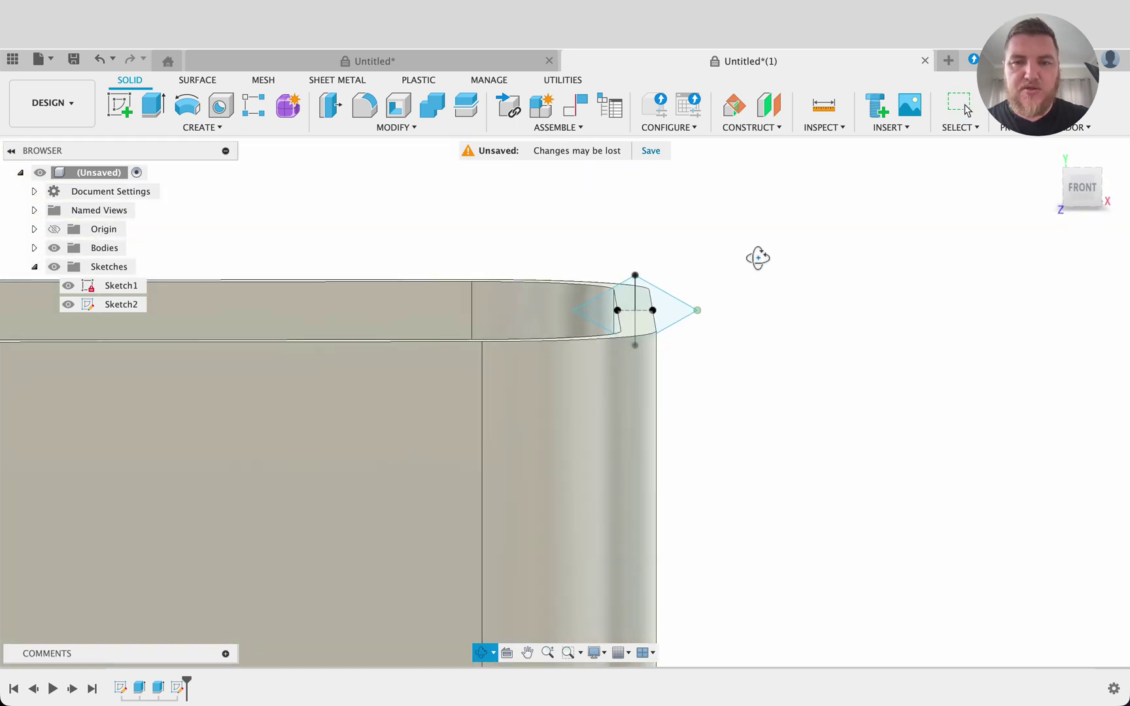
{"action": "left_click", "coordinate": [176, 686]}
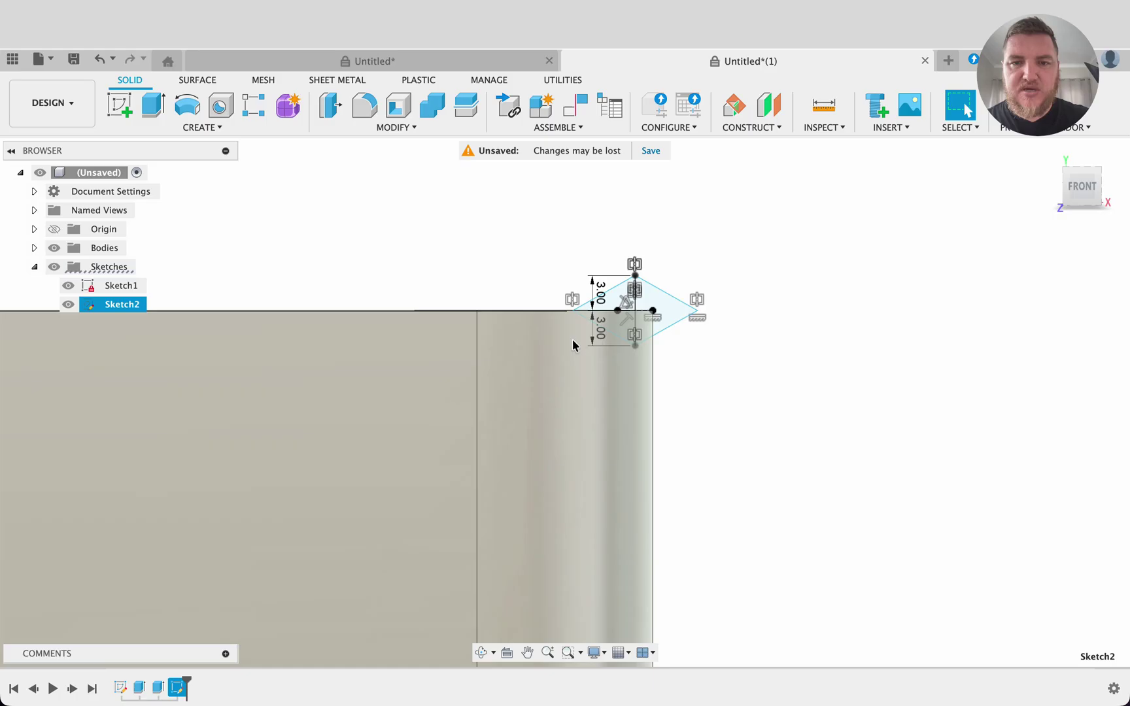
{"action": "double_click", "coordinate": [581, 316]}
Step: Change both 3.00 height dimensions to 4 mm and finish the sketch
{"action": "double_click", "coordinate": [575, 311]}
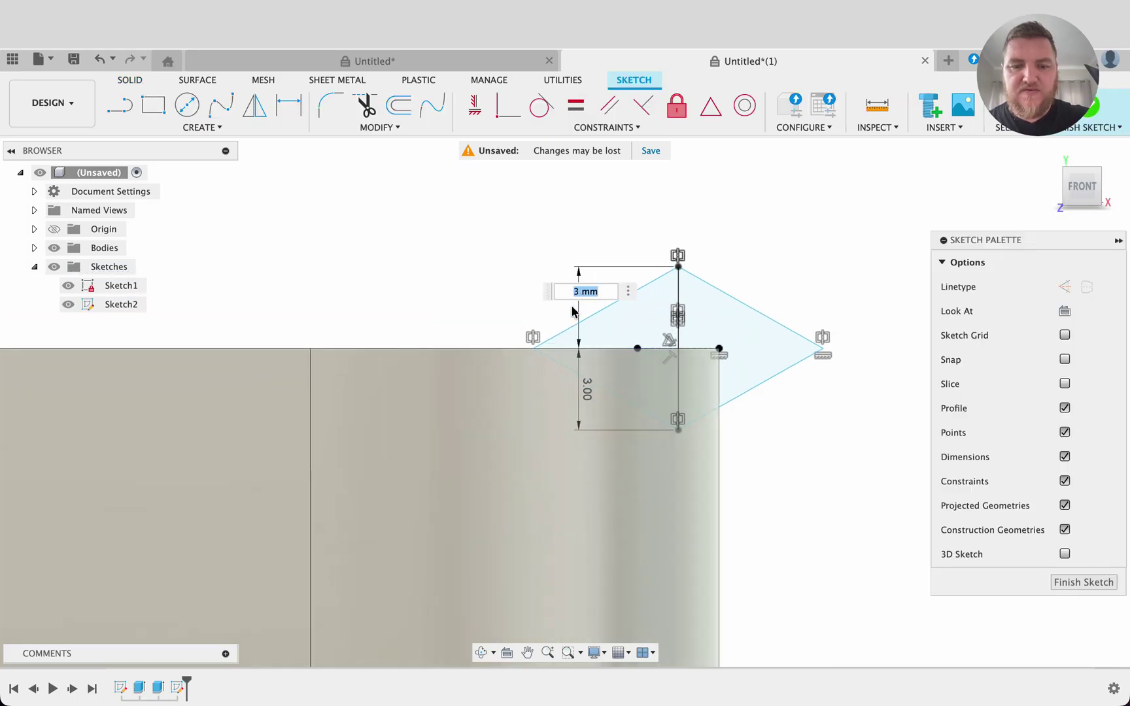
{"action": "type", "text": "4"}
{"action": "key", "text": "Return"}
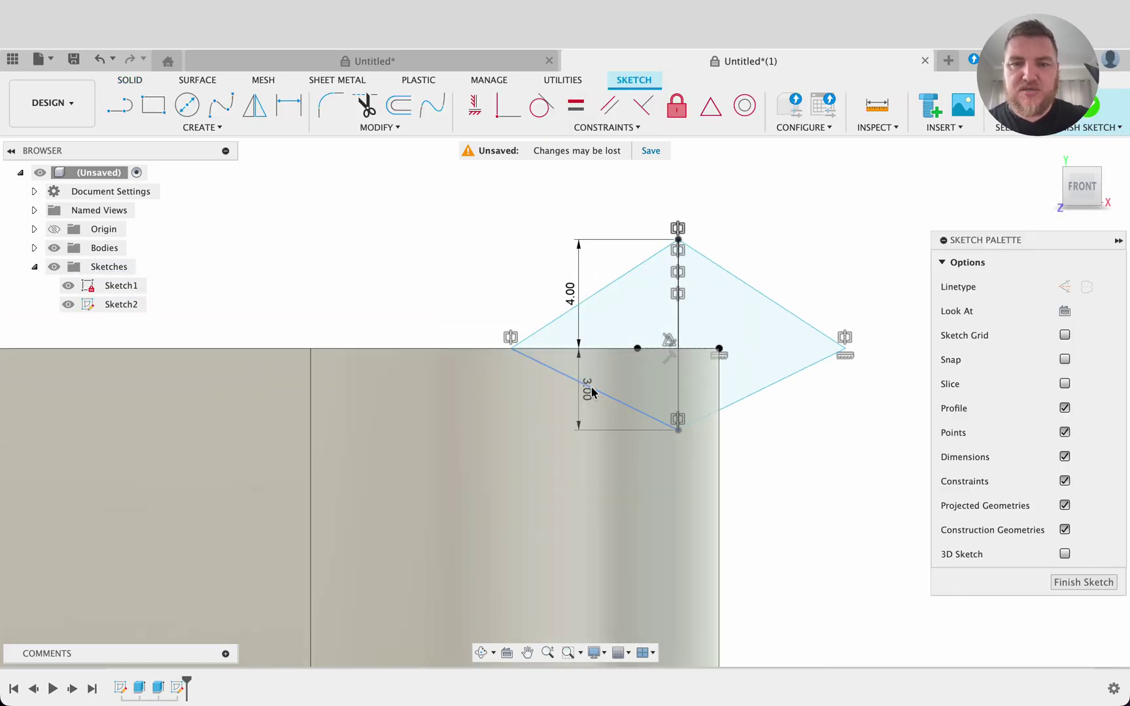
{"action": "left_click", "coordinate": [587, 391]}
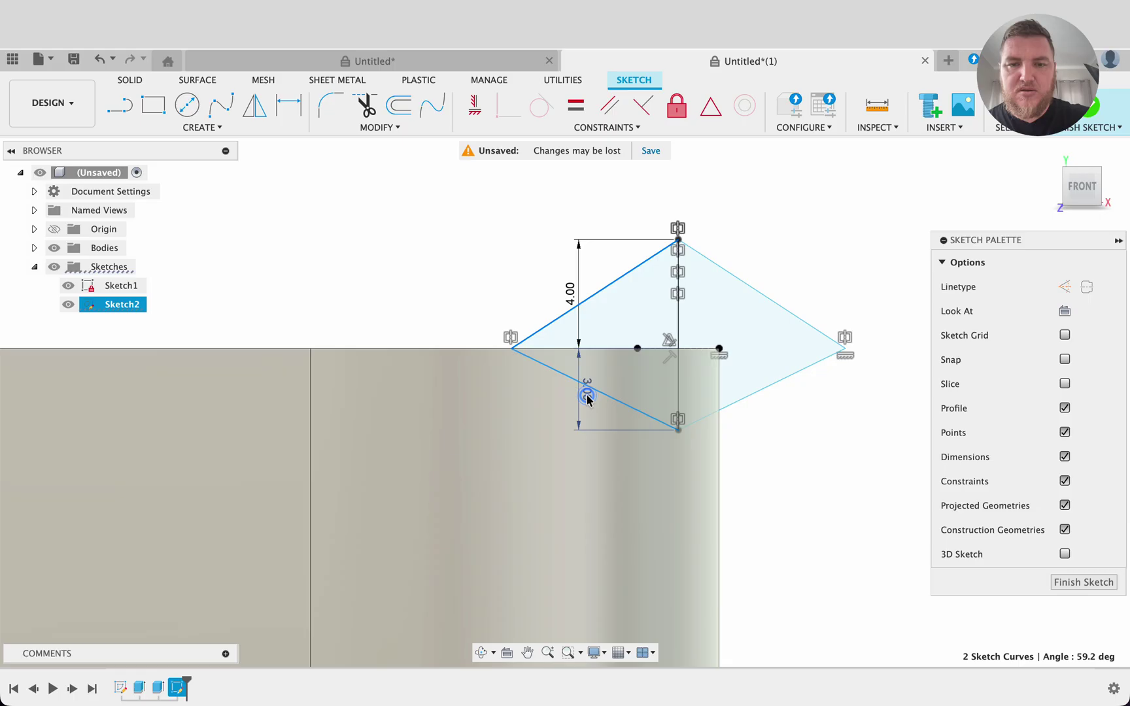
{"action": "double_click", "coordinate": [586, 397]}
{"action": "type", "text": "4"}
{"action": "key", "text": "Return"}
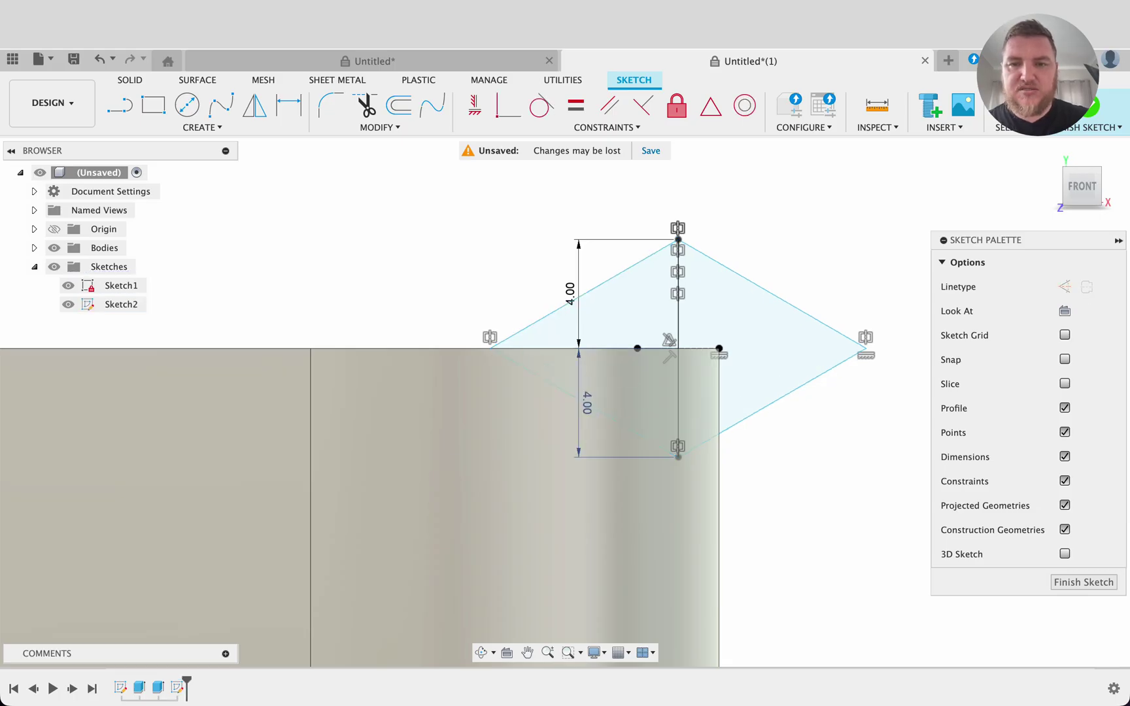
{"action": "left_click", "coordinate": [1070, 582]}
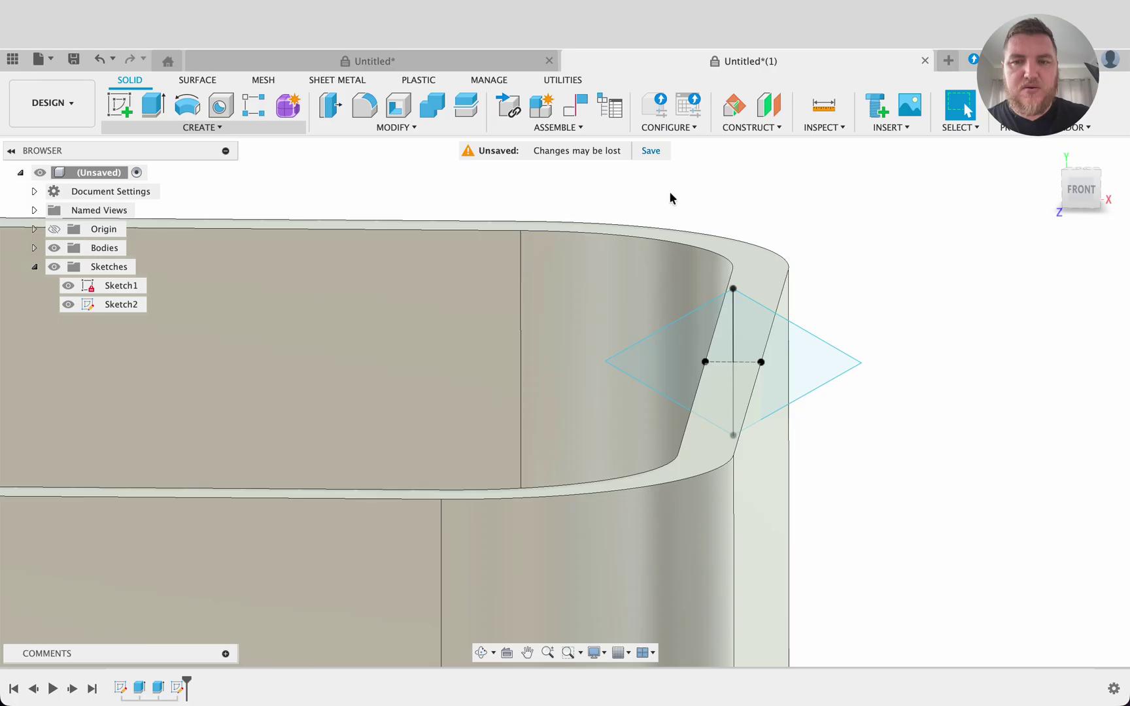
Step: Start a sweep using both halves of the diamond as the profile
{"action": "left_click", "coordinate": [222, 126]}
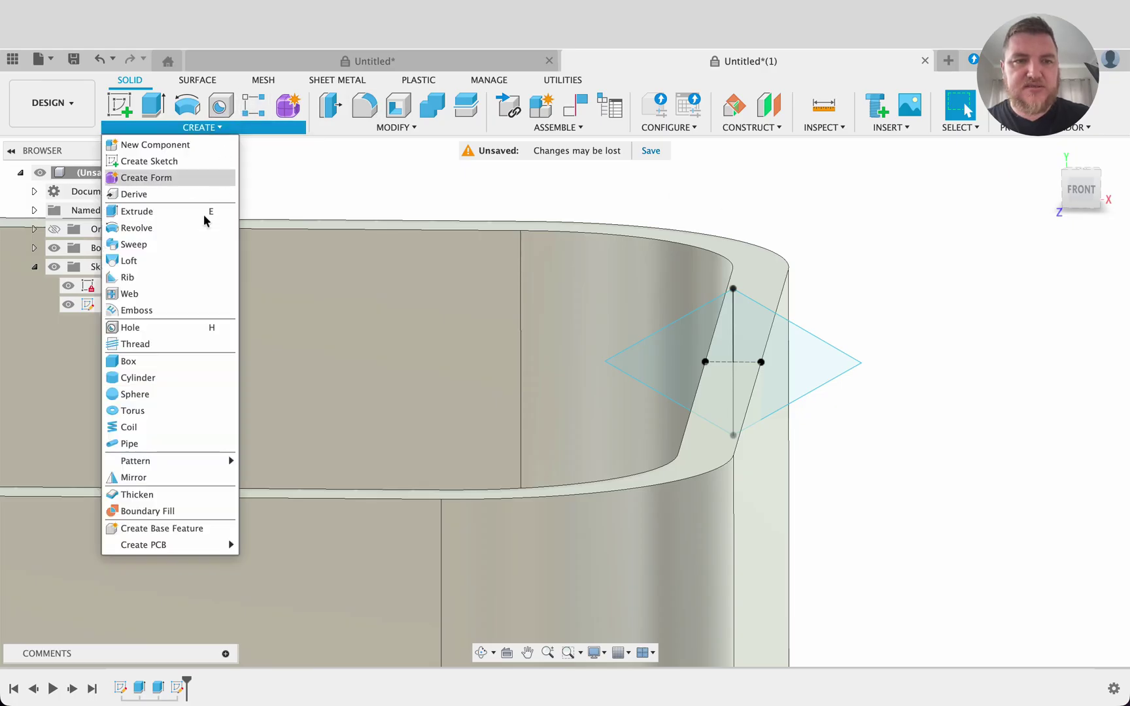
{"action": "left_click", "coordinate": [193, 259]}
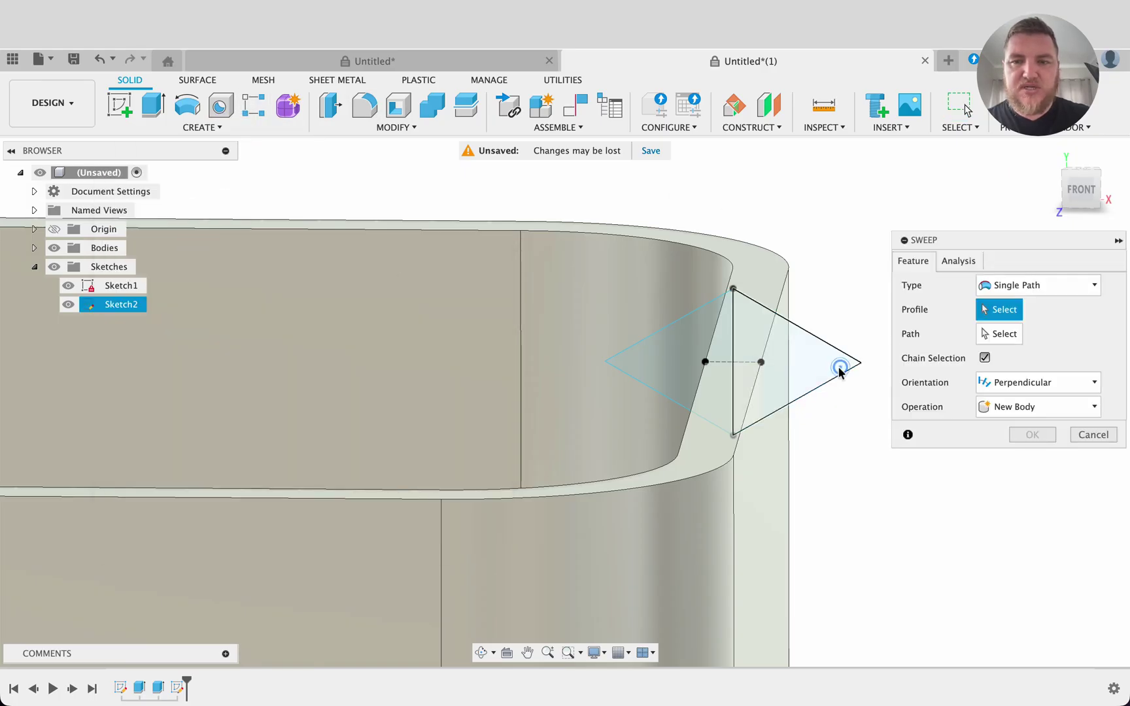
{"action": "left_click", "coordinate": [840, 370]}
{"action": "left_click", "coordinate": [634, 347]}
Step: Sweep the profile along the basket's top edge as a New Body
{"action": "left_click", "coordinate": [1001, 333]}
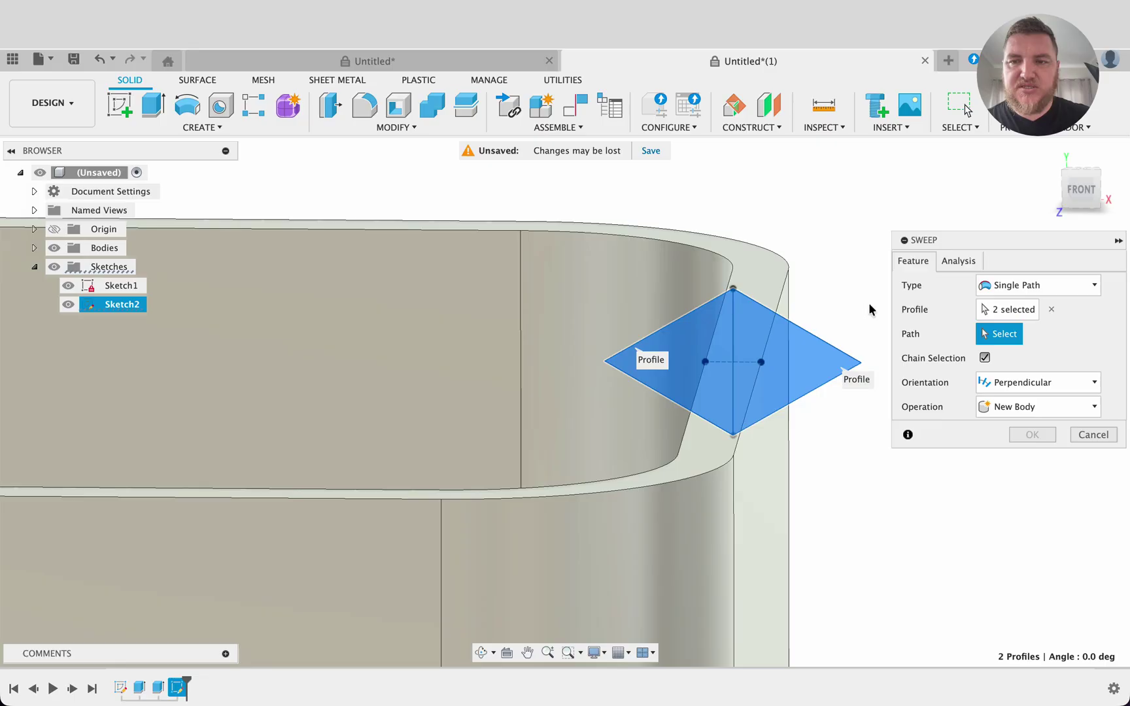
{"action": "left_click", "coordinate": [777, 292]}
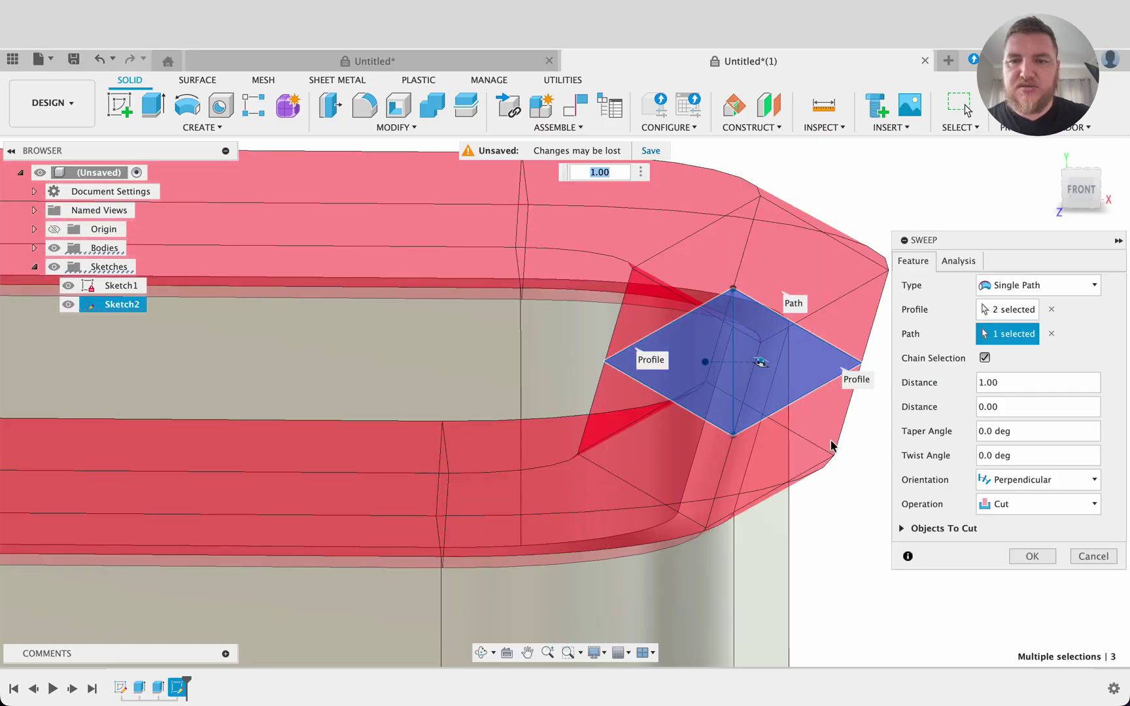
{"action": "left_click", "coordinate": [998, 506]}
{"action": "left_click", "coordinate": [1007, 571]}
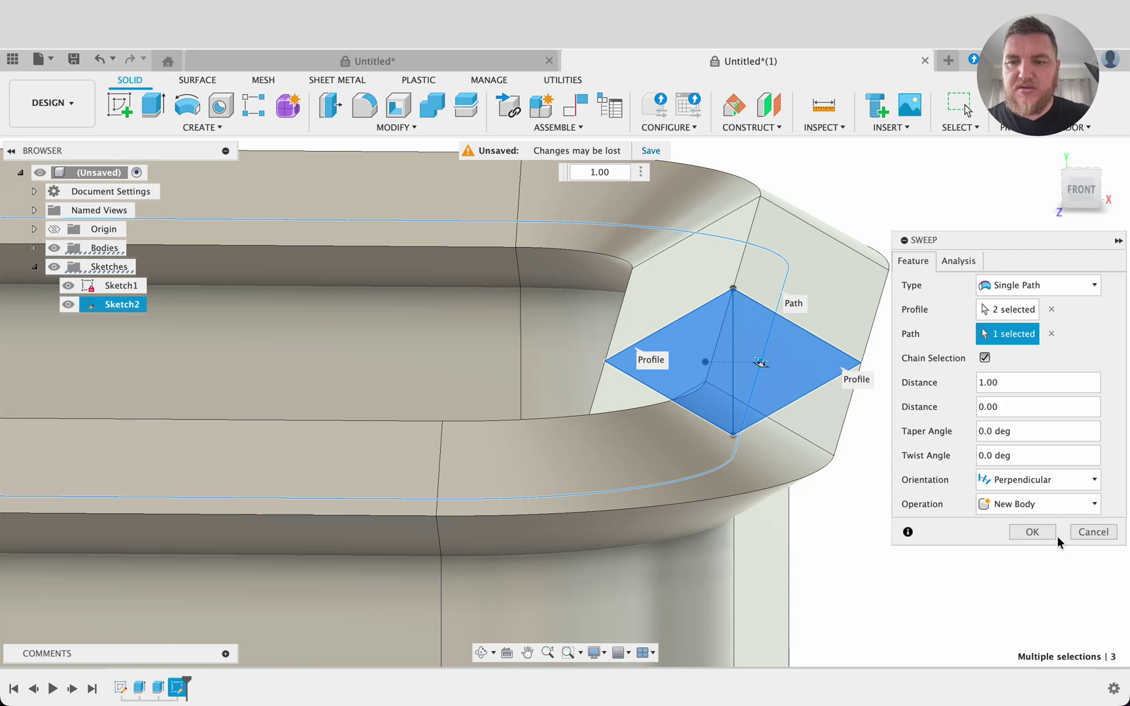
{"action": "left_click", "coordinate": [1047, 533]}
{"action": "scroll", "coordinate": [875, 549], "scroll_direction": "down", "scroll_amount": 5}
{"action": "middle_click_drag", "start_coordinate": [879, 549], "coordinate": [1023, 401], "text": "shift"}
{"action": "scroll", "coordinate": [858, 472], "scroll_direction": "up", "scroll_amount": 3}
{"action": "scroll", "coordinate": [840, 351], "scroll_direction": "down", "scroll_amount": 3}
{"action": "middle_click_drag", "start_coordinate": [840, 350], "coordinate": [817, 386], "text": "shift"}
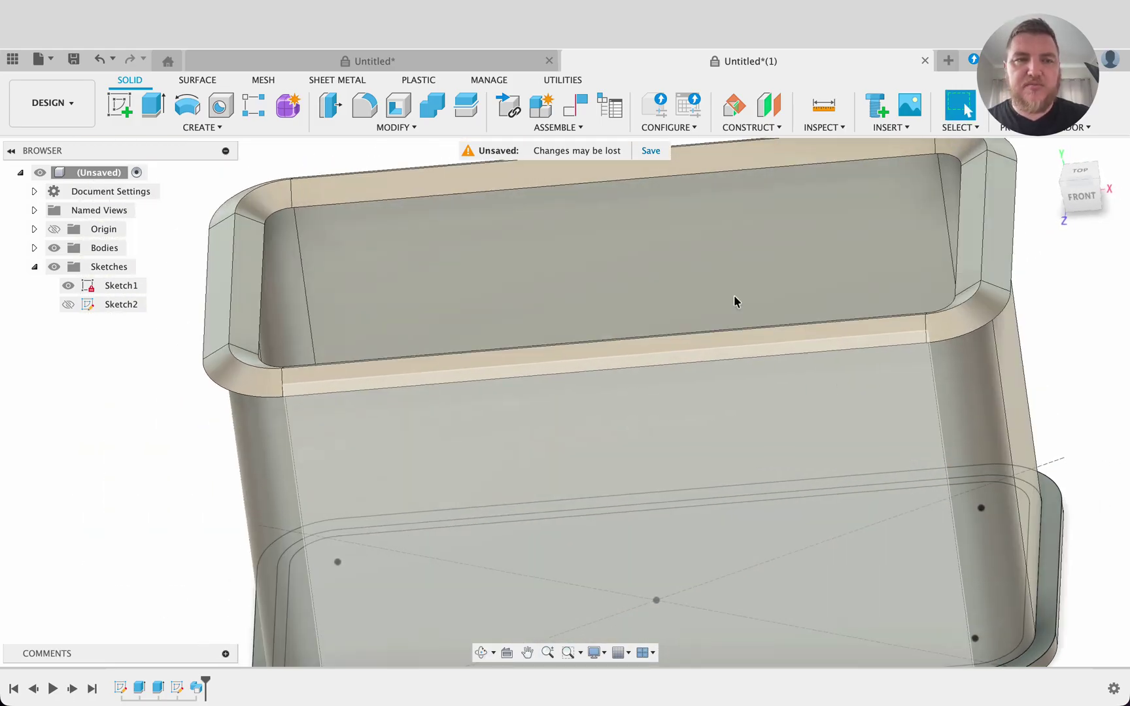
Step: Start a new sketch on the front plane with Slice enabled
{"action": "left_click", "coordinate": [119, 103]}
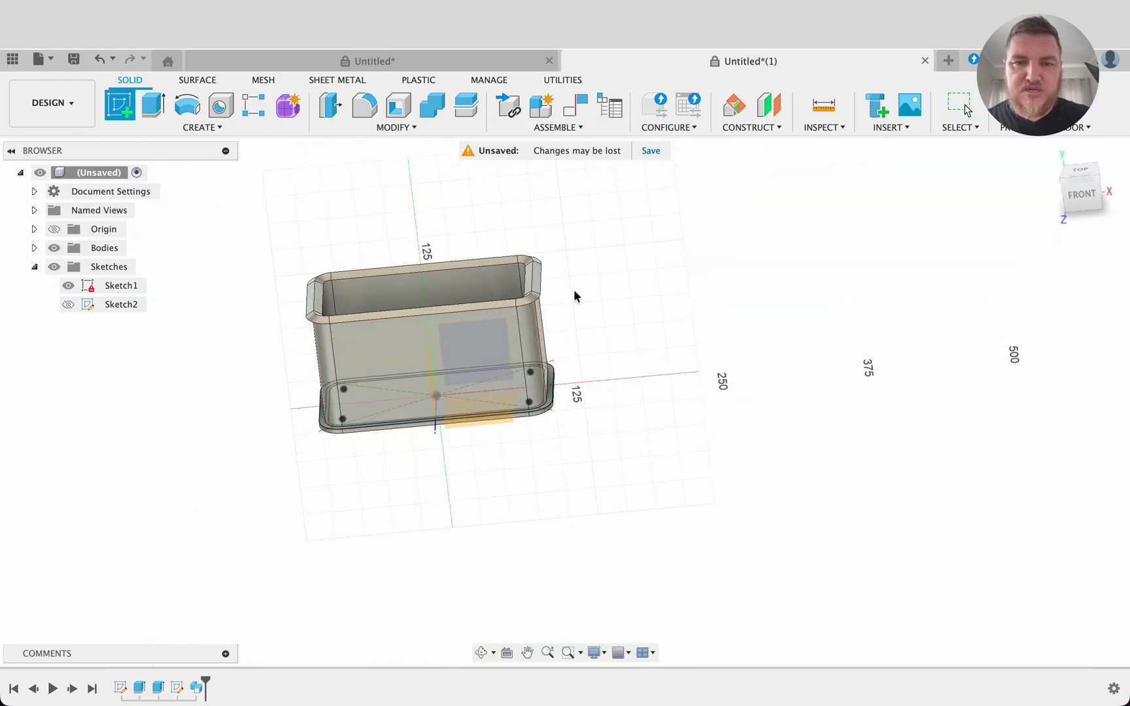
{"action": "left_click", "coordinate": [568, 302]}
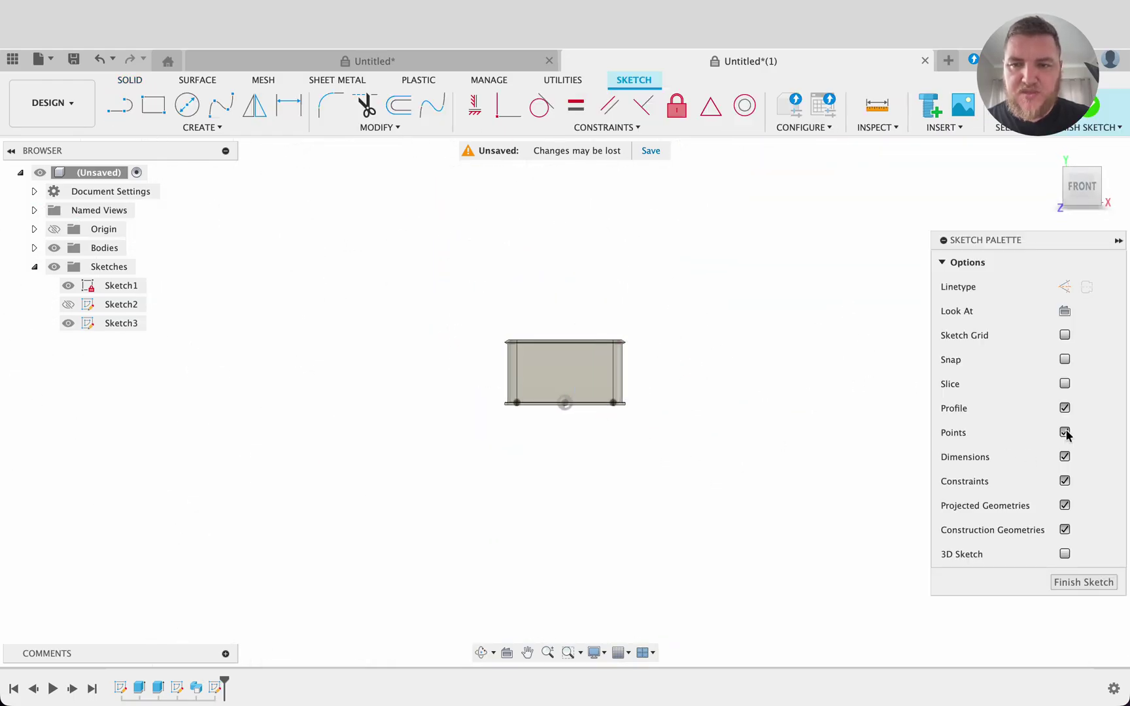
{"action": "left_click", "coordinate": [1065, 383]}
{"action": "scroll", "coordinate": [562, 366], "scroll_direction": "up", "scroll_amount": 10}
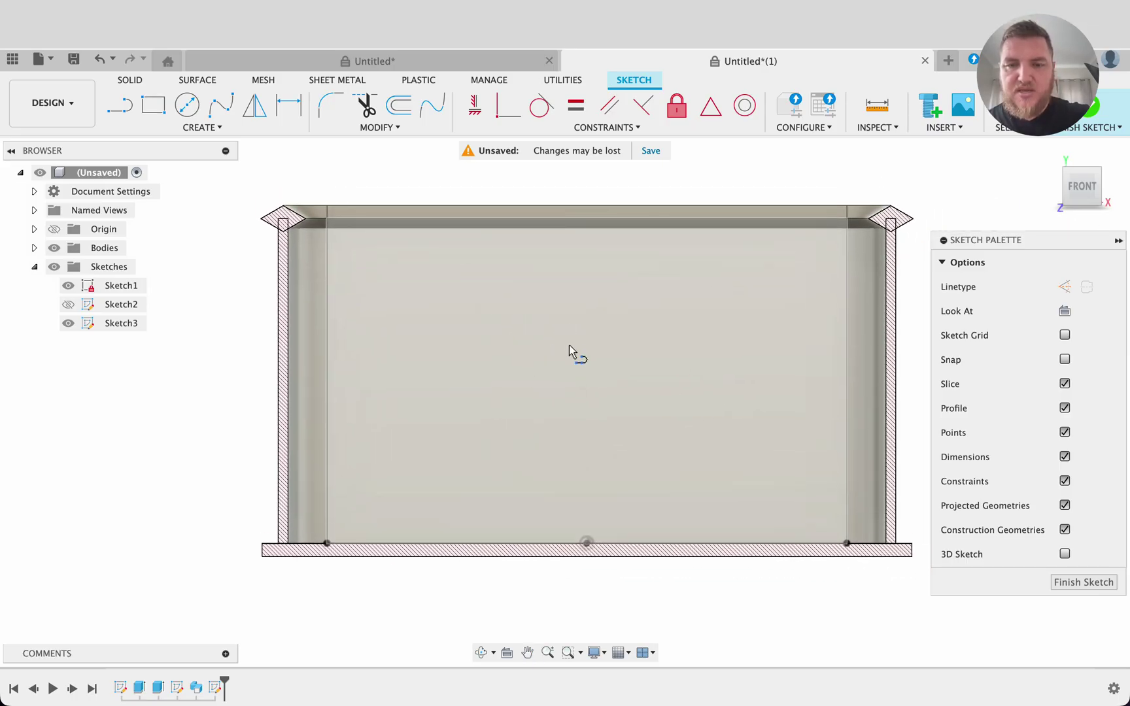
Step: Draw a 111.946 mm vertical line from the base midpoint to above the rim
{"action": "key", "text": "l"}
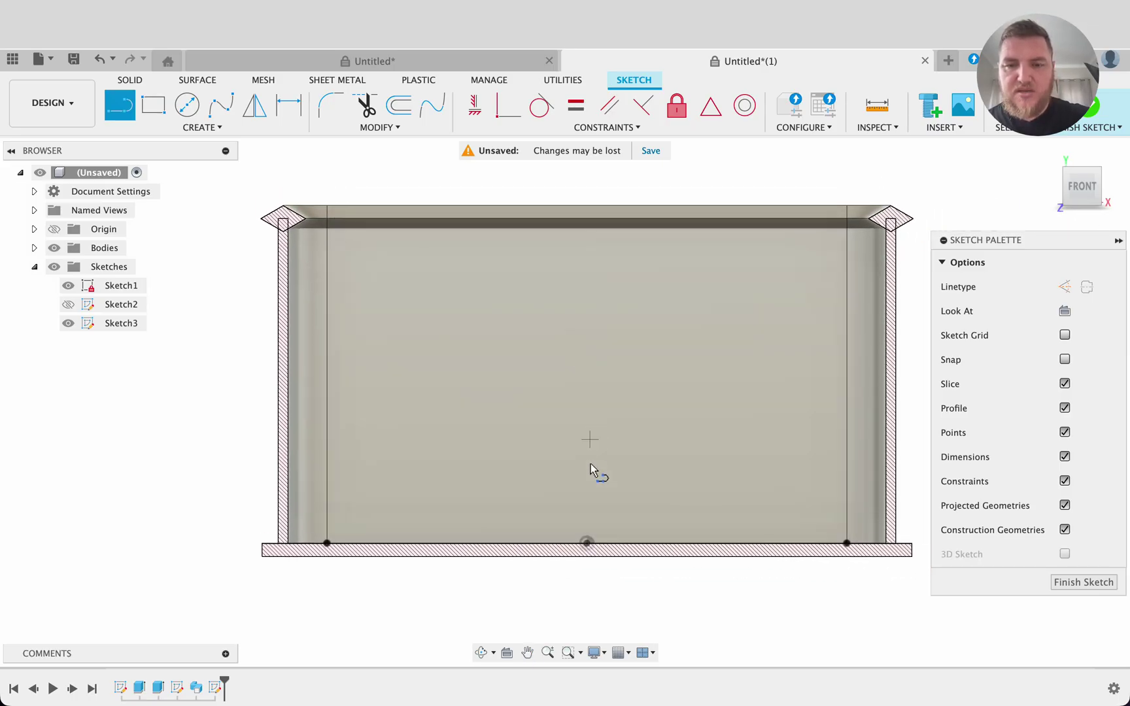
{"action": "left_click", "coordinate": [586, 543]}
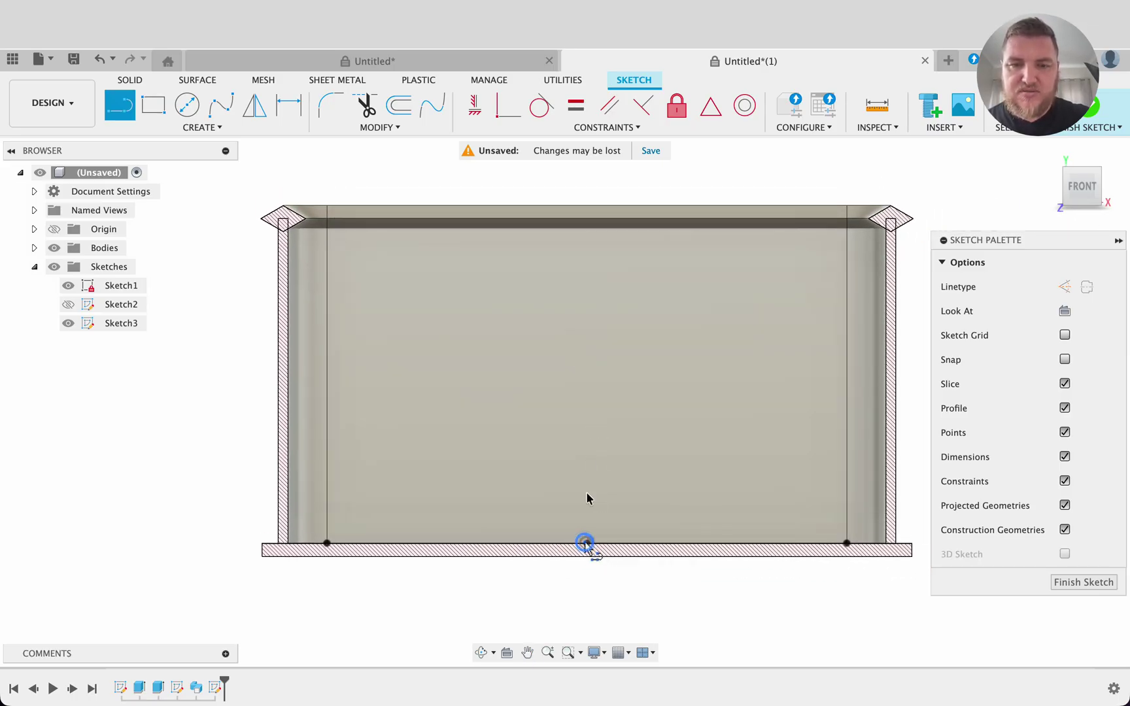
{"action": "left_click", "coordinate": [587, 180]}
{"action": "key", "text": "Escape"}
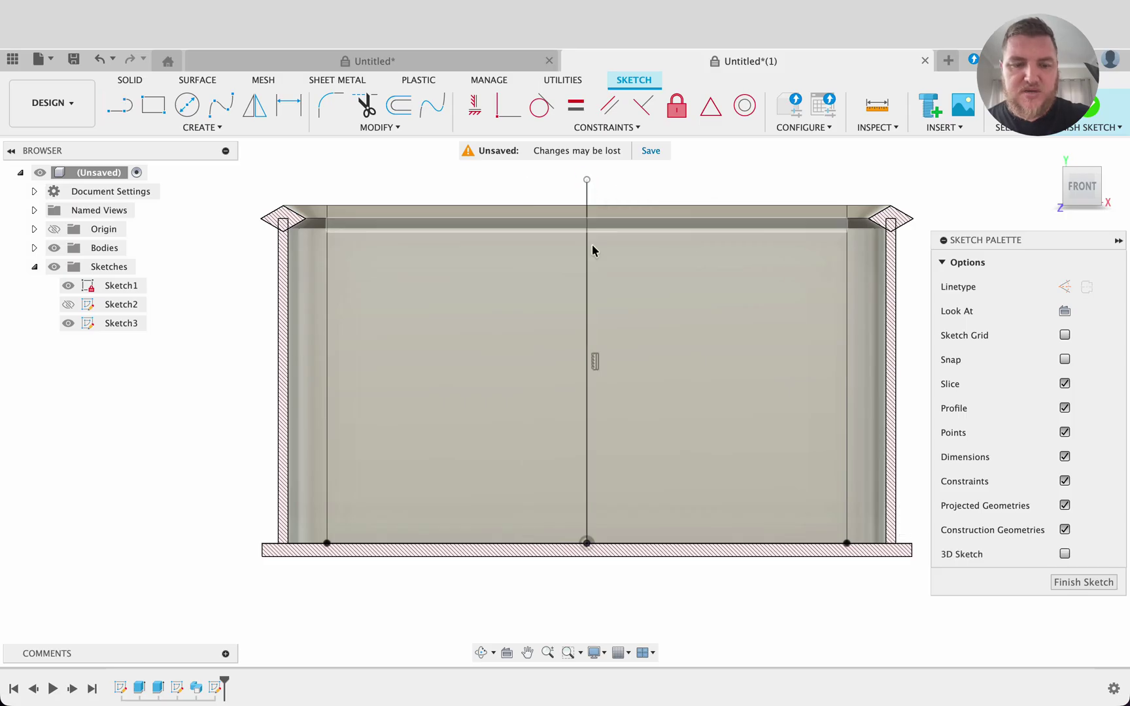
{"action": "left_click", "coordinate": [588, 375]}
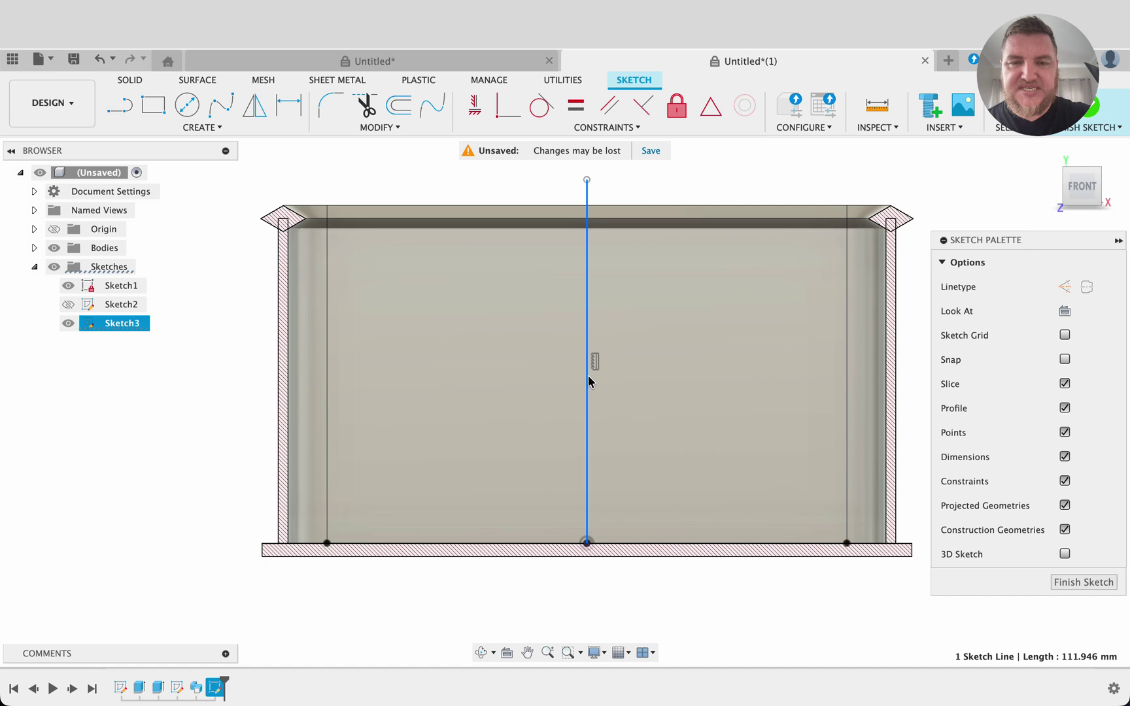
Step: Make the vertical line construction and centre an 8 mm circle on it just above the base
{"action": "key", "text": "x"}
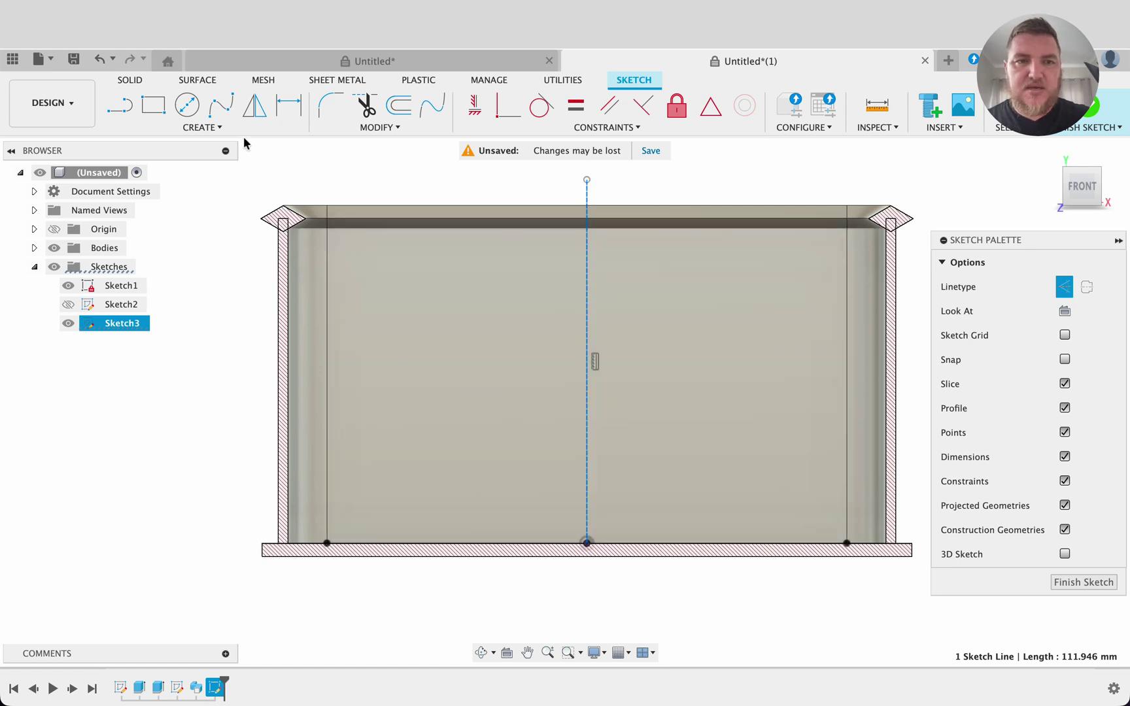
{"action": "left_click", "coordinate": [188, 106]}
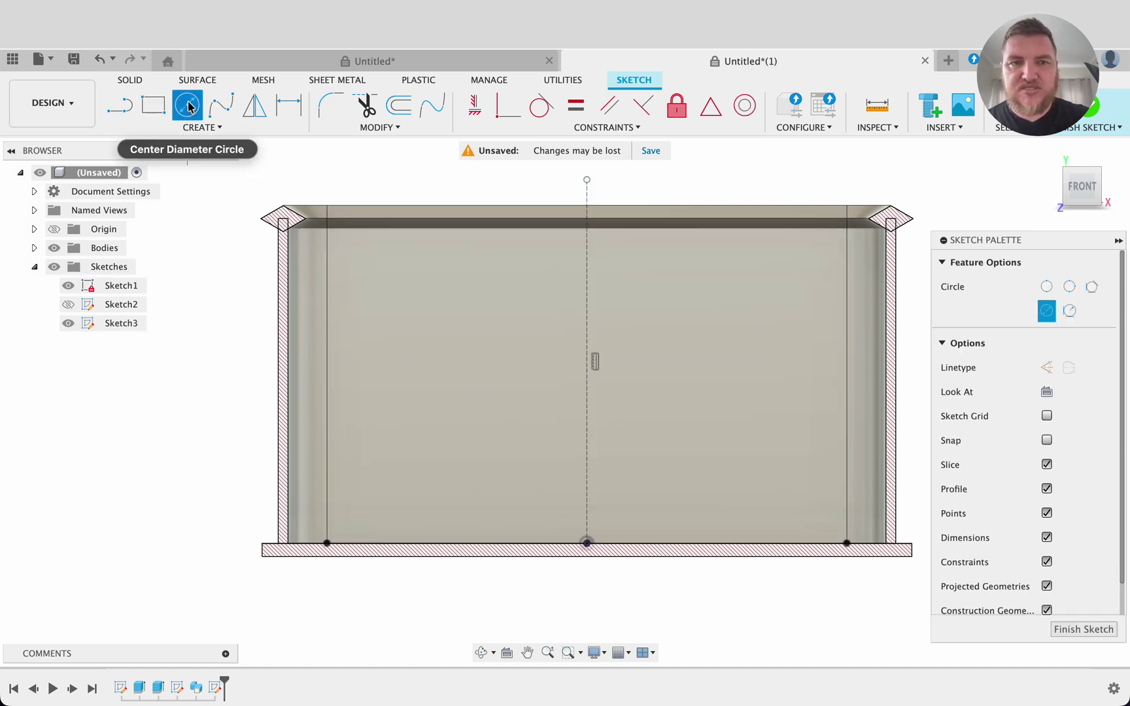
{"action": "left_click", "coordinate": [591, 498]}
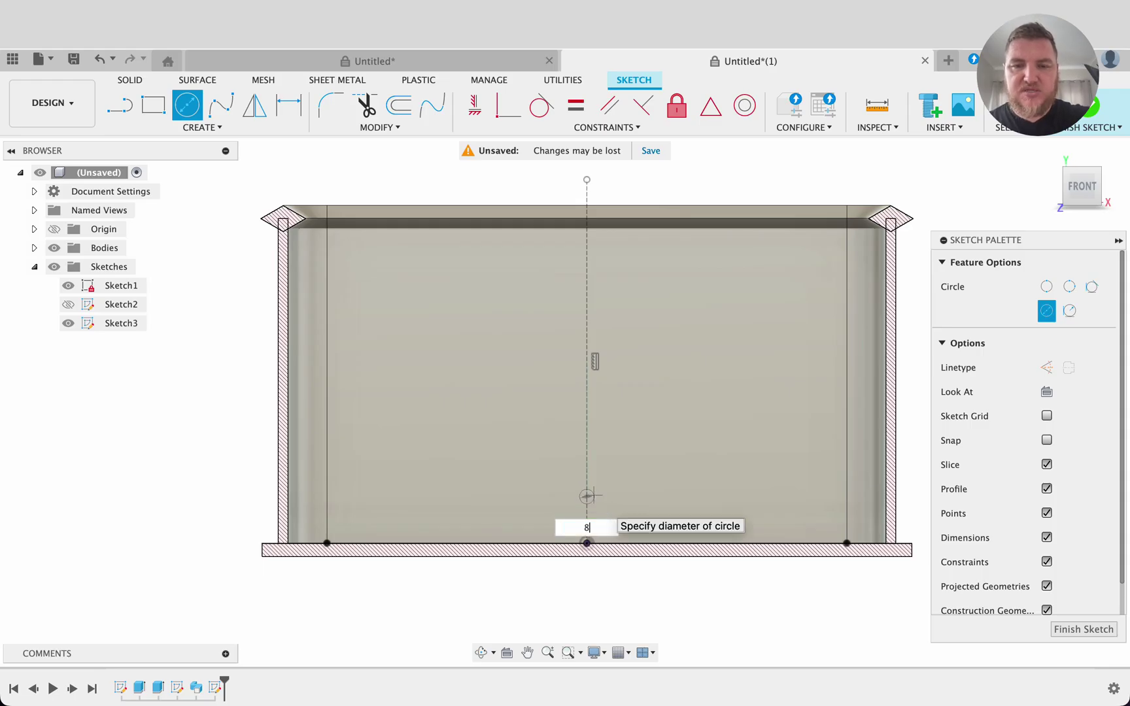
{"action": "key", "text": "Return"}
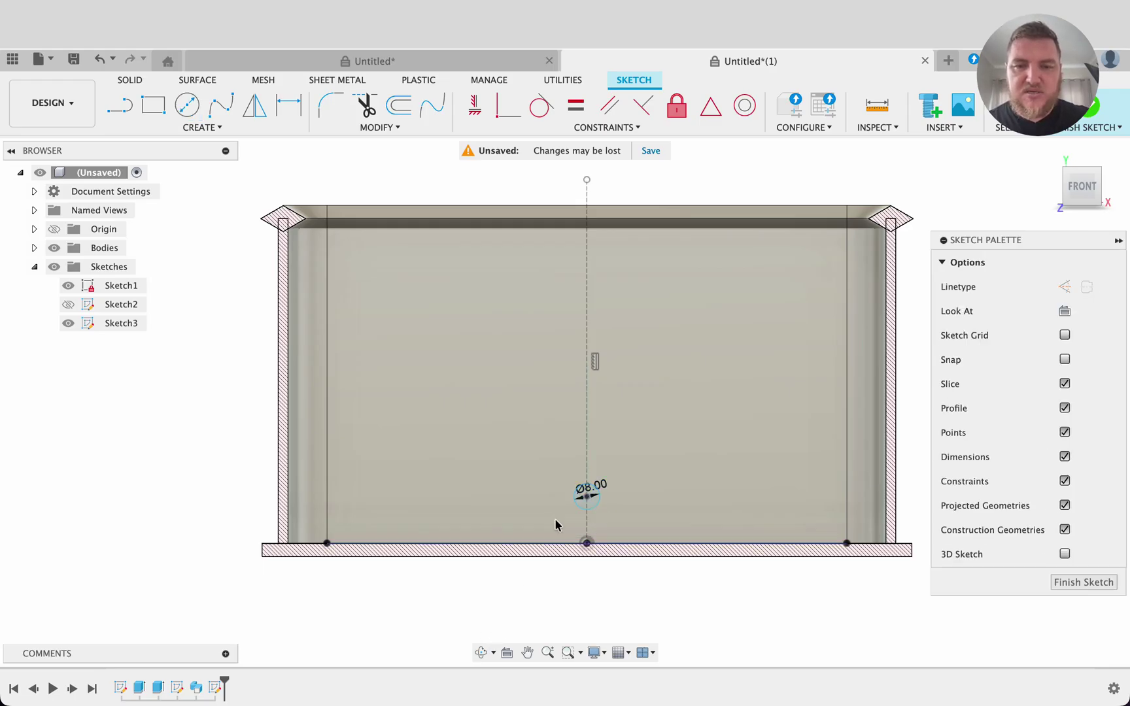
Step: Rectangular-pattern the 8 mm circle along the centreline: 6 copies over 70 mm, then finish the sketch
{"action": "left_click", "coordinate": [199, 127]}
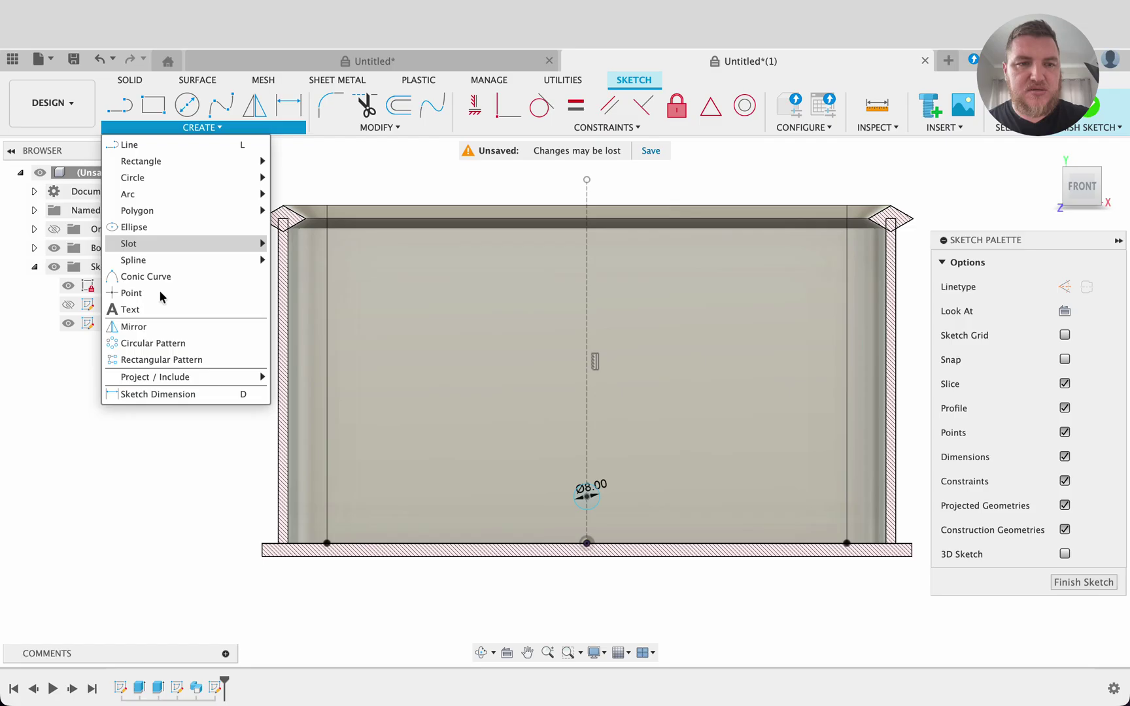
{"action": "left_click", "coordinate": [160, 359]}
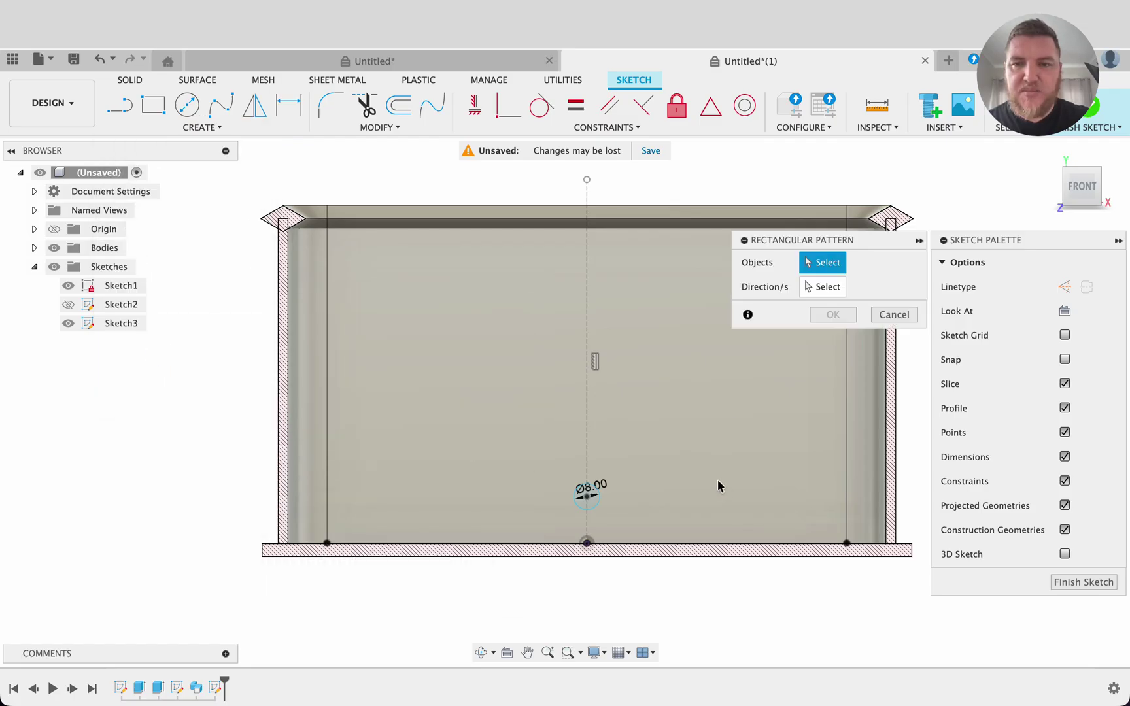
{"action": "left_click", "coordinate": [600, 508]}
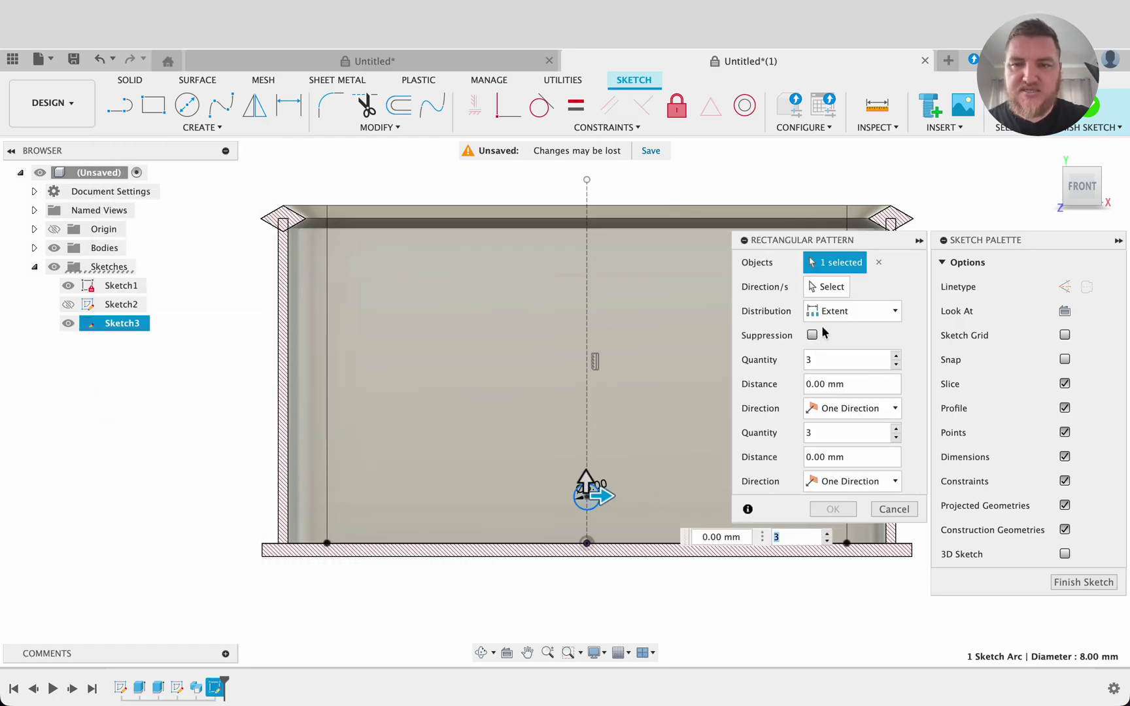
{"action": "left_click", "coordinate": [825, 287]}
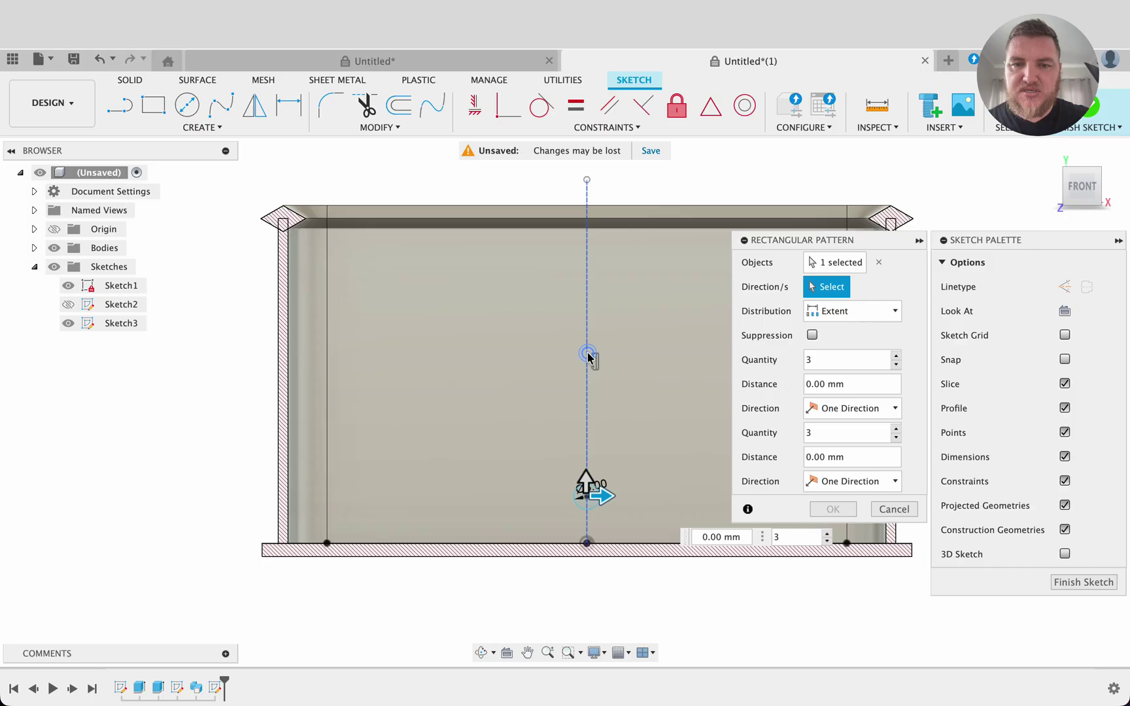
{"action": "left_click", "coordinate": [588, 357]}
{"action": "left_click_drag", "start_coordinate": [584, 477], "coordinate": [603, 247]}
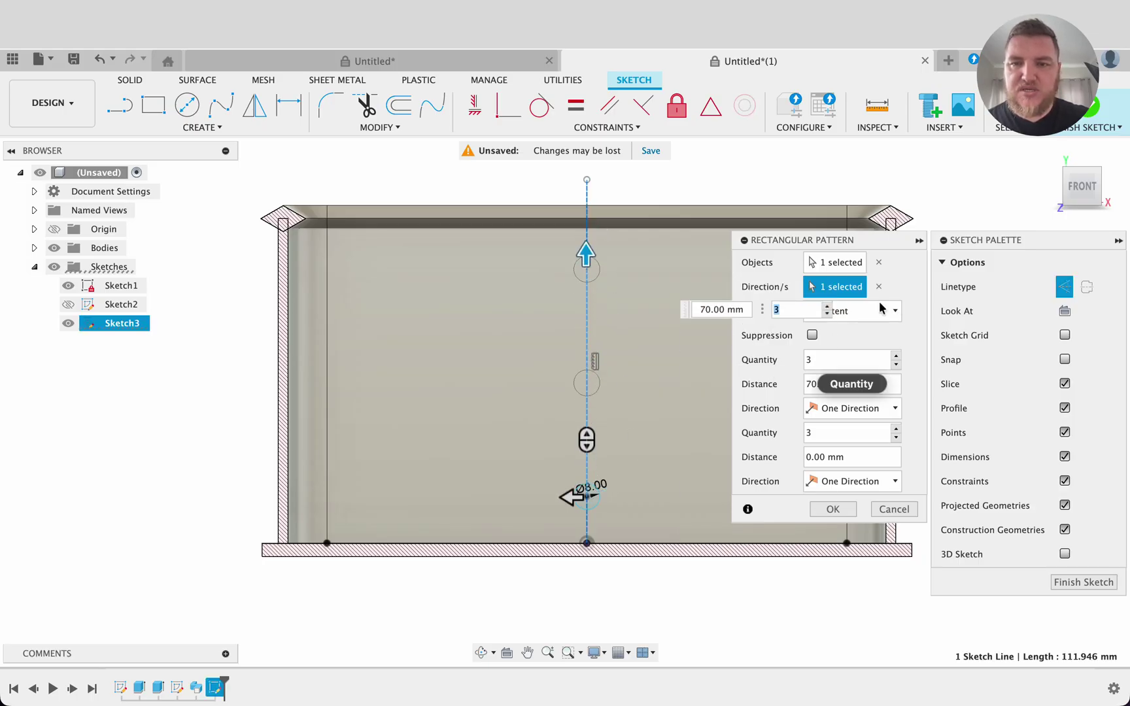
{"action": "left_click", "coordinate": [828, 305]}
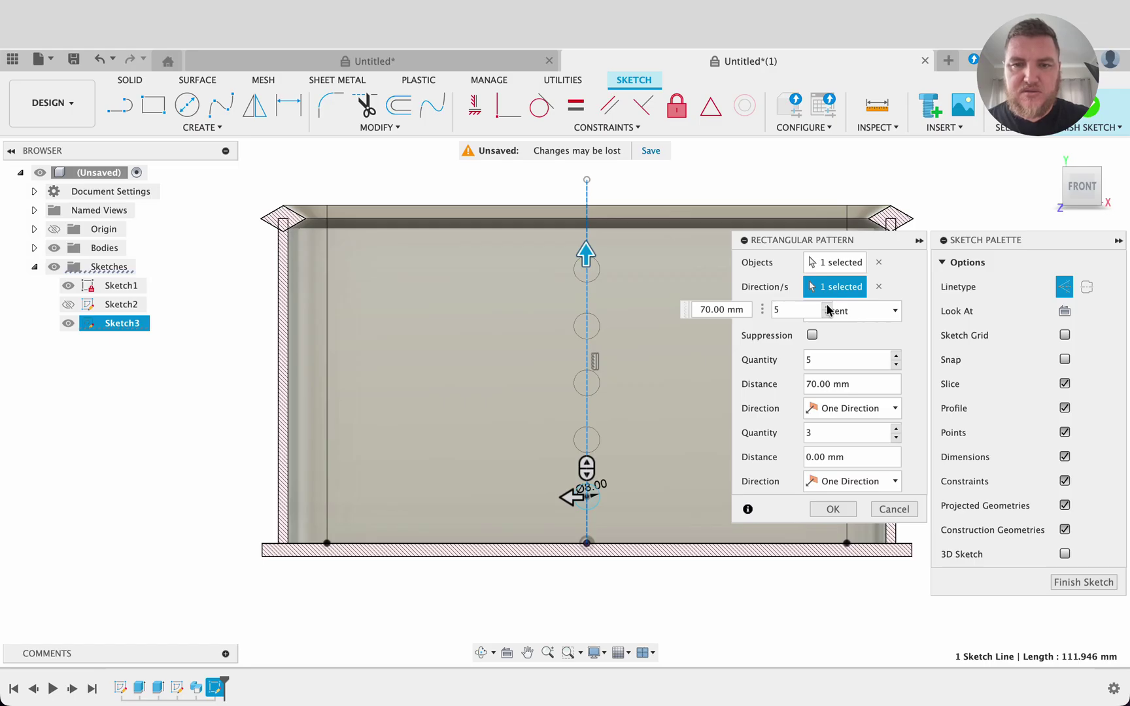
{"action": "left_click", "coordinate": [828, 306]}
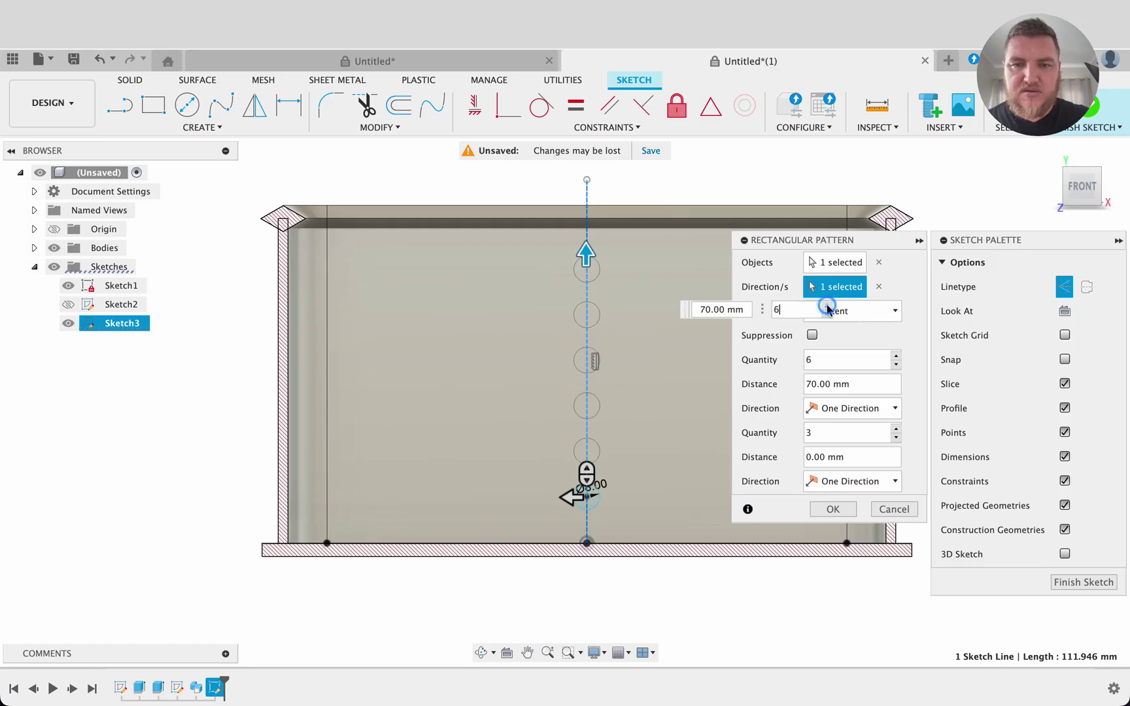
{"action": "left_click", "coordinate": [840, 508]}
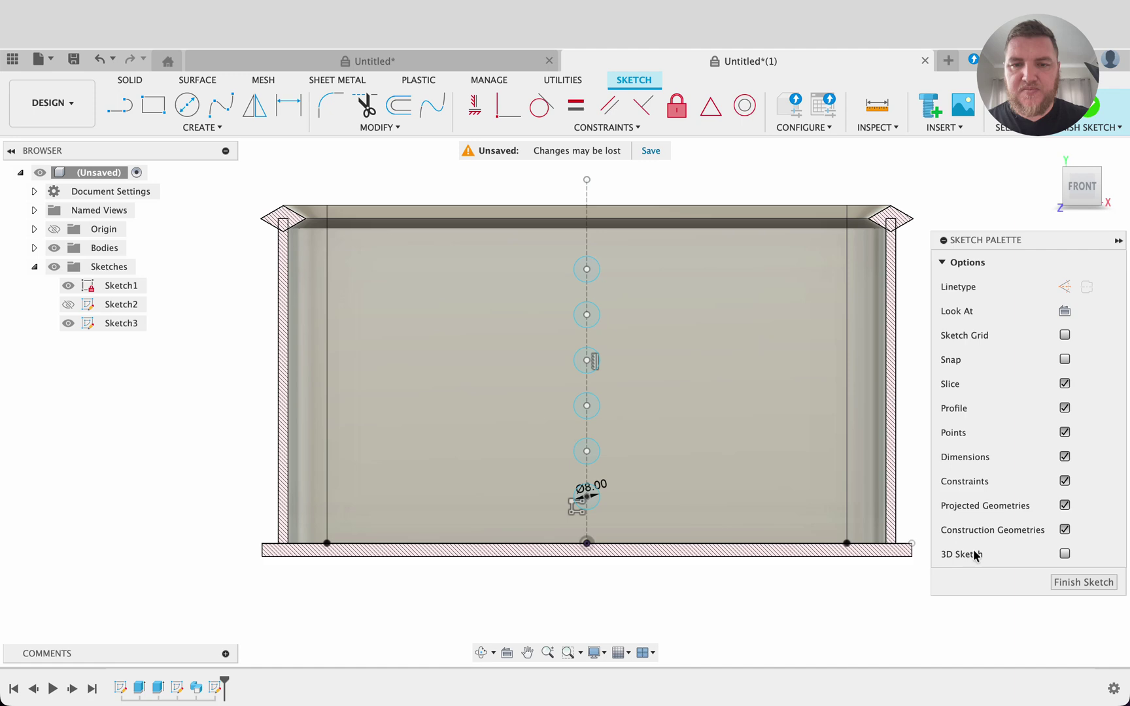
{"action": "left_click", "coordinate": [1059, 582]}
Step: Start an extrusion with all six 8 mm circle profiles selected
{"action": "mouse_move", "coordinate": [940, 346]}
{"action": "middle_mouse_down", "text": "shift"}
{"action": "mouse_move", "coordinate": [932, 430]}
{"action": "mouse_move", "coordinate": [883, 449]}
{"action": "mouse_move", "coordinate": [880, 433]}
{"action": "mouse_move", "coordinate": [900, 431]}
{"action": "mouse_move", "coordinate": [864, 402]}
{"action": "middle_mouse_up", "text": "shift"}
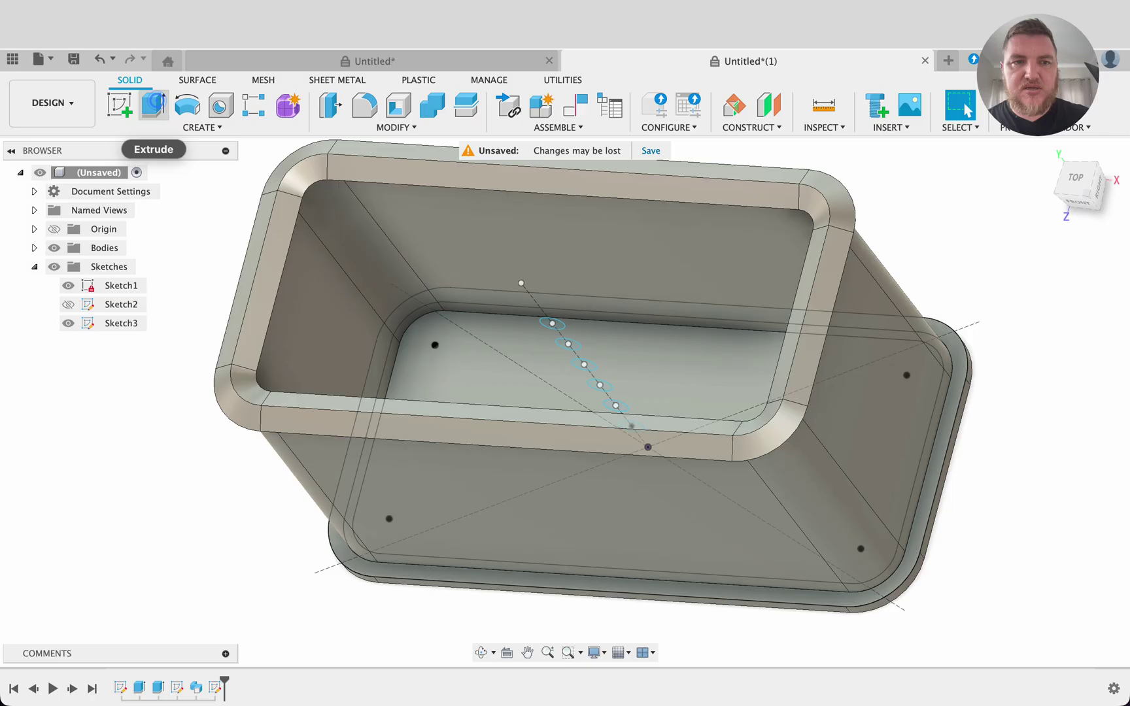
{"action": "left_click", "coordinate": [154, 105]}
{"action": "scroll", "coordinate": [585, 366], "scroll_direction": "up", "scroll_amount": 2}
{"action": "middle_click_drag", "start_coordinate": [585, 363], "coordinate": [605, 271]}
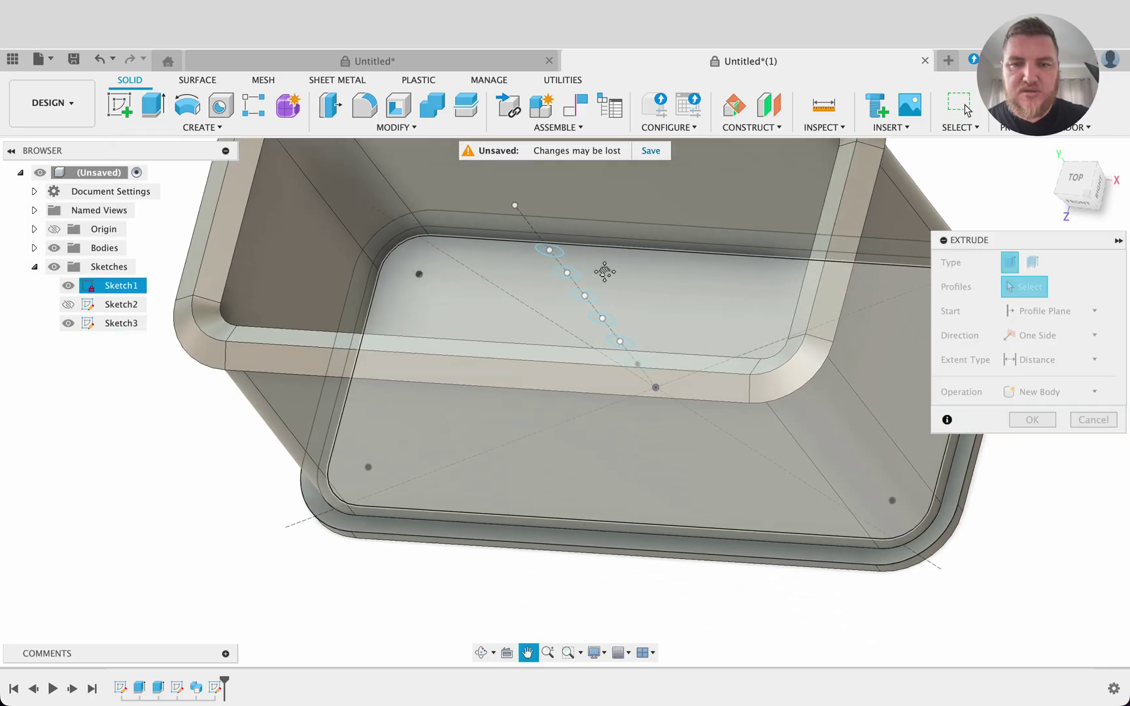
{"action": "left_click", "coordinate": [632, 353]}
{"action": "left_click", "coordinate": [618, 329]}
{"action": "left_click", "coordinate": [601, 311]}
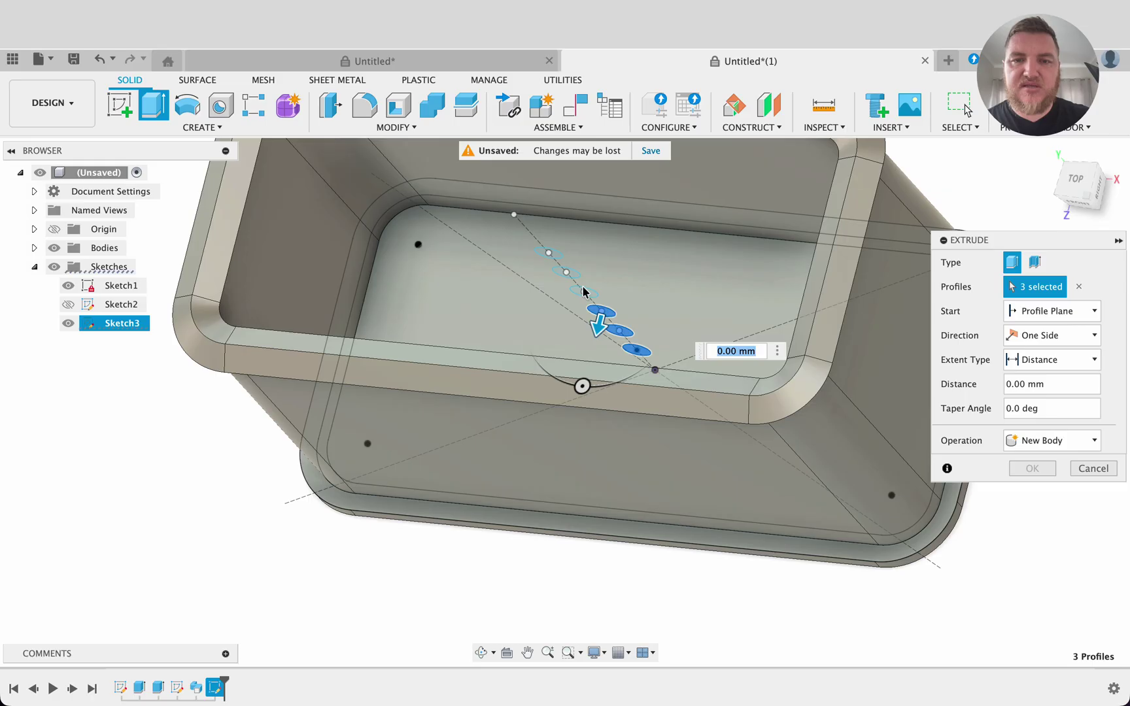
{"action": "left_click", "coordinate": [582, 294]}
{"action": "left_click", "coordinate": [560, 271]}
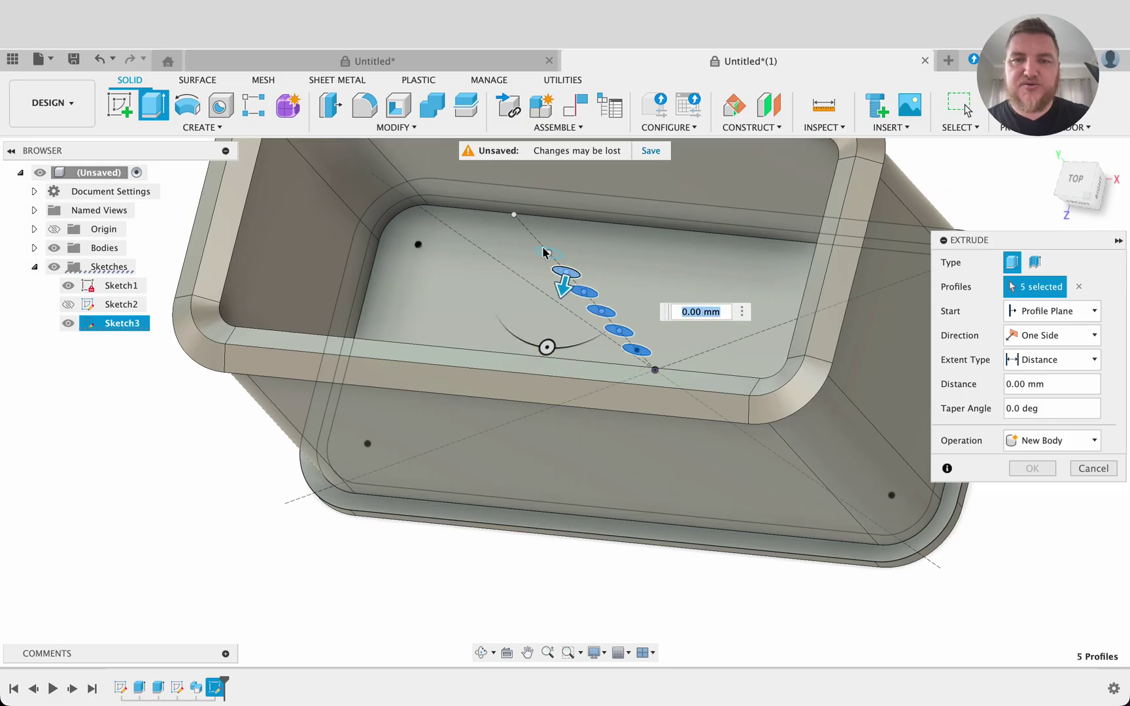
{"action": "left_click", "coordinate": [541, 254]}
{"action": "scroll", "coordinate": [542, 254], "scroll_direction": "down", "scroll_amount": 5}
{"action": "middle_click_drag", "start_coordinate": [542, 255], "coordinate": [654, 254], "text": "shift"}
Step: Cut the circles 90 mm symmetrically through the front and back walls
{"action": "left_click_drag", "start_coordinate": [567, 286], "coordinate": [526, 419]}
{"action": "left_click", "coordinate": [1082, 346]}
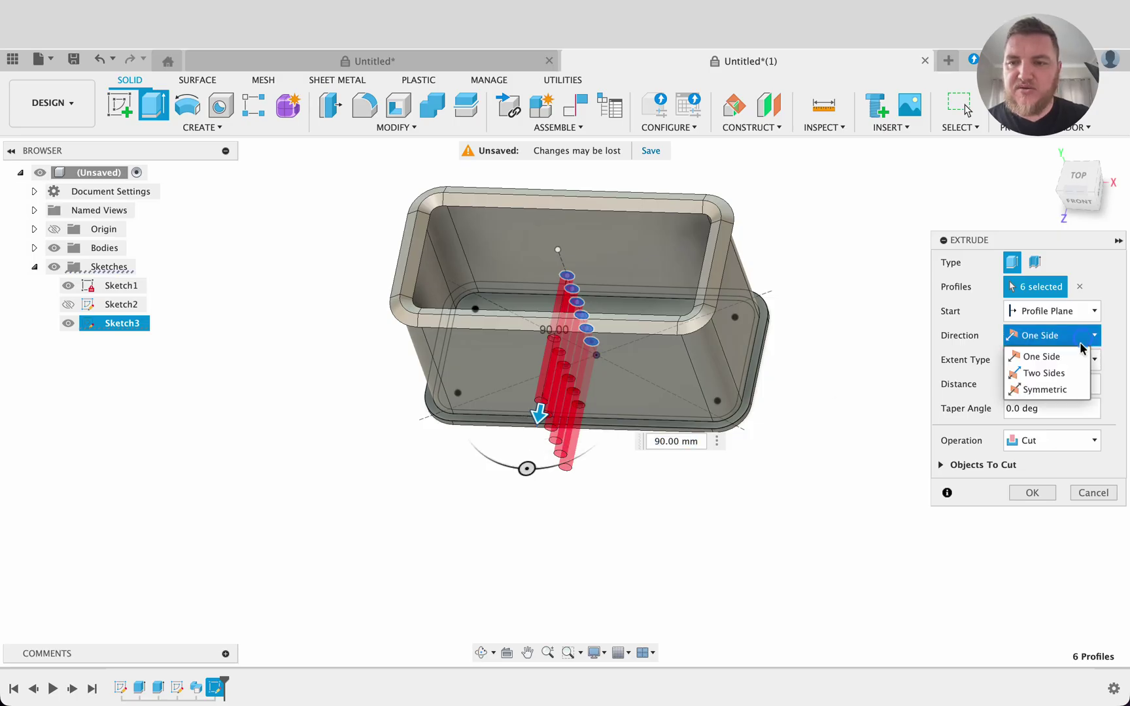
{"action": "left_click", "coordinate": [1064, 372]}
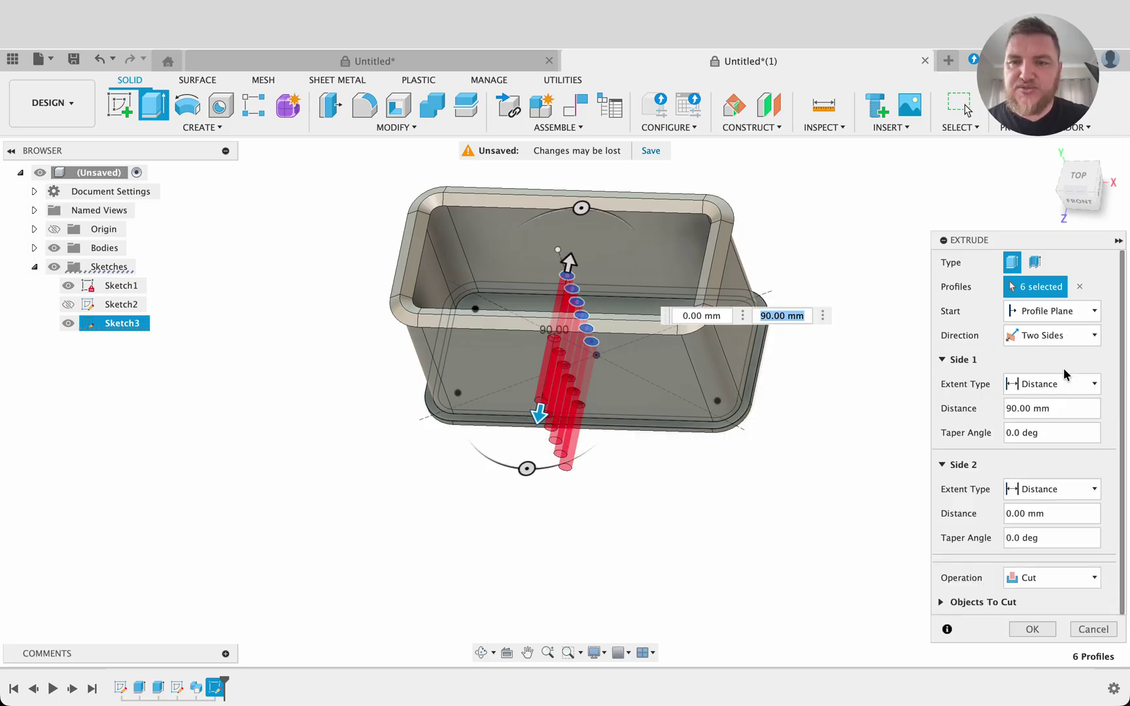
{"action": "left_click", "coordinate": [1060, 336]}
{"action": "left_click", "coordinate": [1060, 389]}
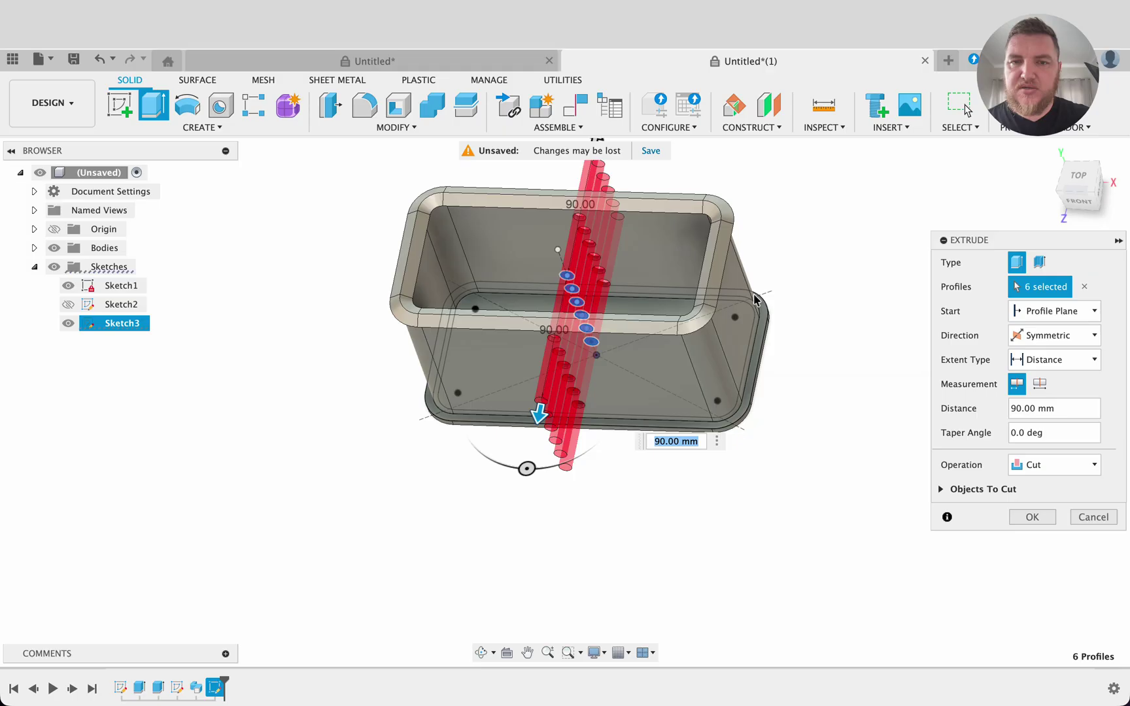
{"action": "left_click", "coordinate": [1031, 516]}
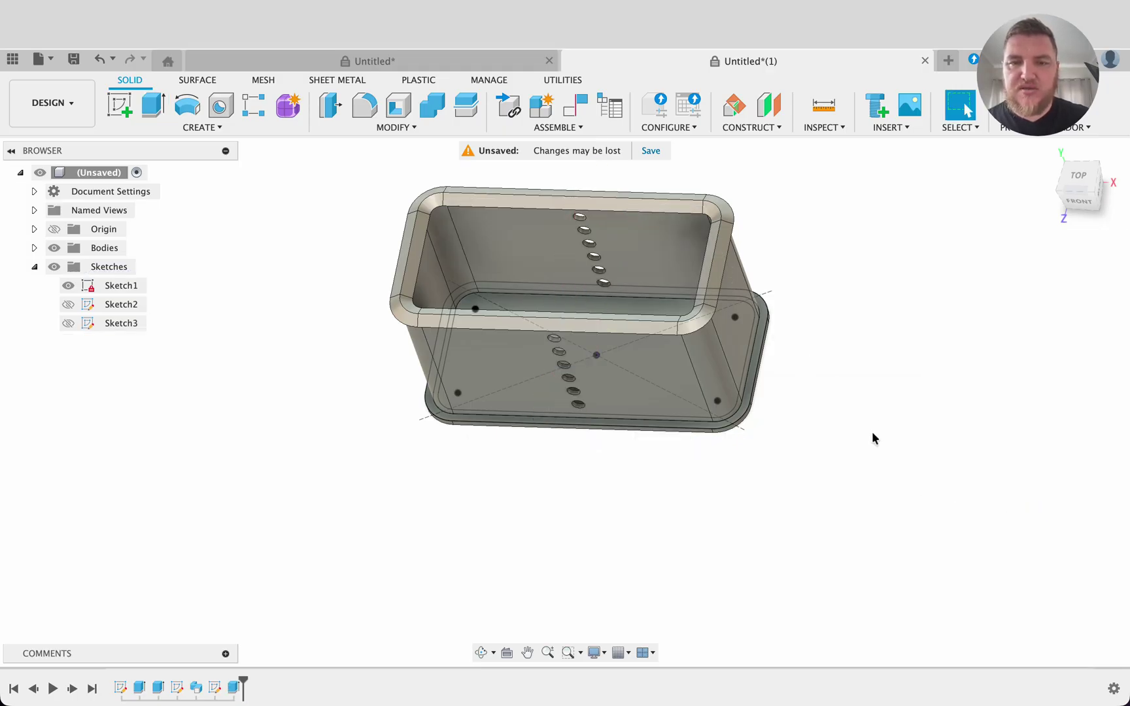
{"action": "mouse_move", "coordinate": [872, 439]}
{"action": "middle_mouse_down", "text": "shift"}
{"action": "mouse_move", "coordinate": [872, 340]}
{"action": "mouse_move", "coordinate": [845, 396]}
{"action": "mouse_move", "coordinate": [744, 429]}
{"action": "mouse_move", "coordinate": [876, 405]}
{"action": "mouse_move", "coordinate": [878, 381]}
{"action": "mouse_move", "coordinate": [888, 426]}
{"action": "middle_mouse_up", "text": "shift"}
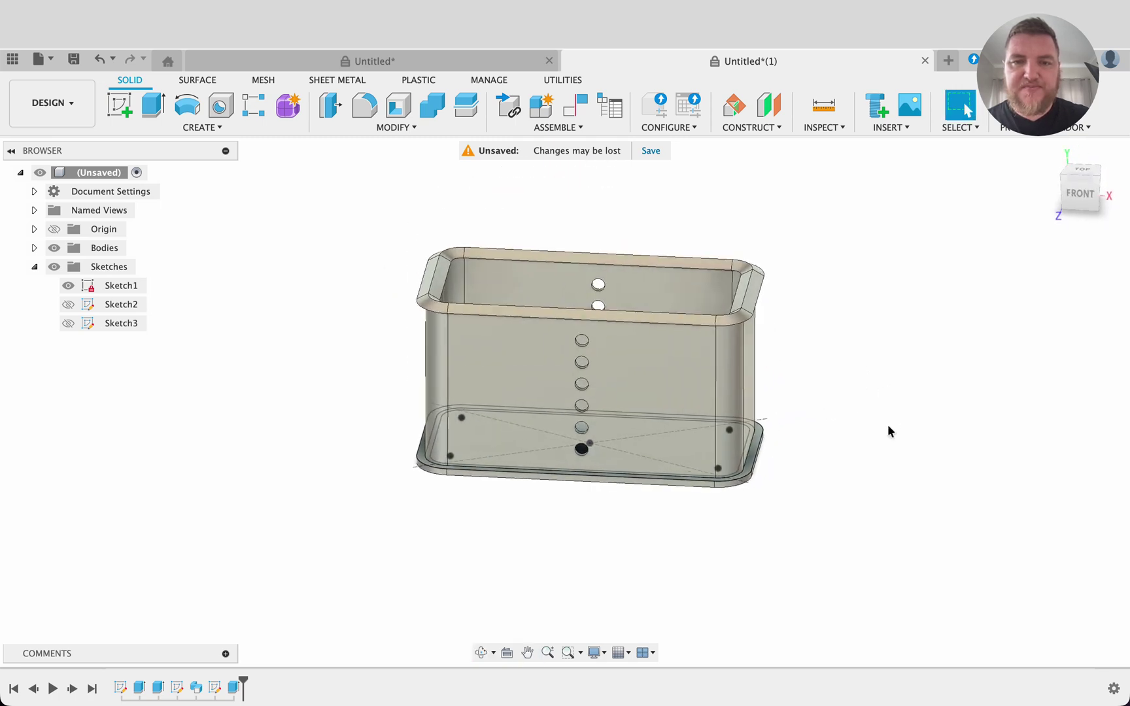
Step: Start a rectangular feature pattern of the Extrude3 hole cut along the X axis
{"action": "left_click", "coordinate": [208, 128]}
{"action": "mouse_move", "coordinate": [215, 461]}
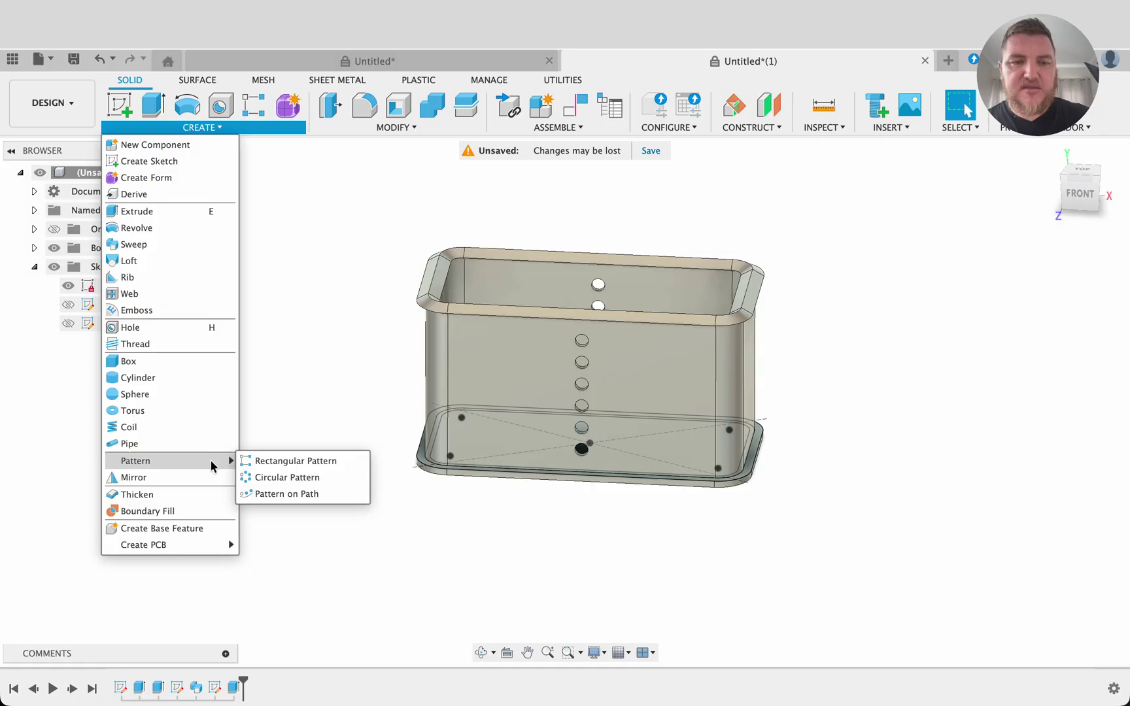
{"action": "left_click", "coordinate": [278, 460]}
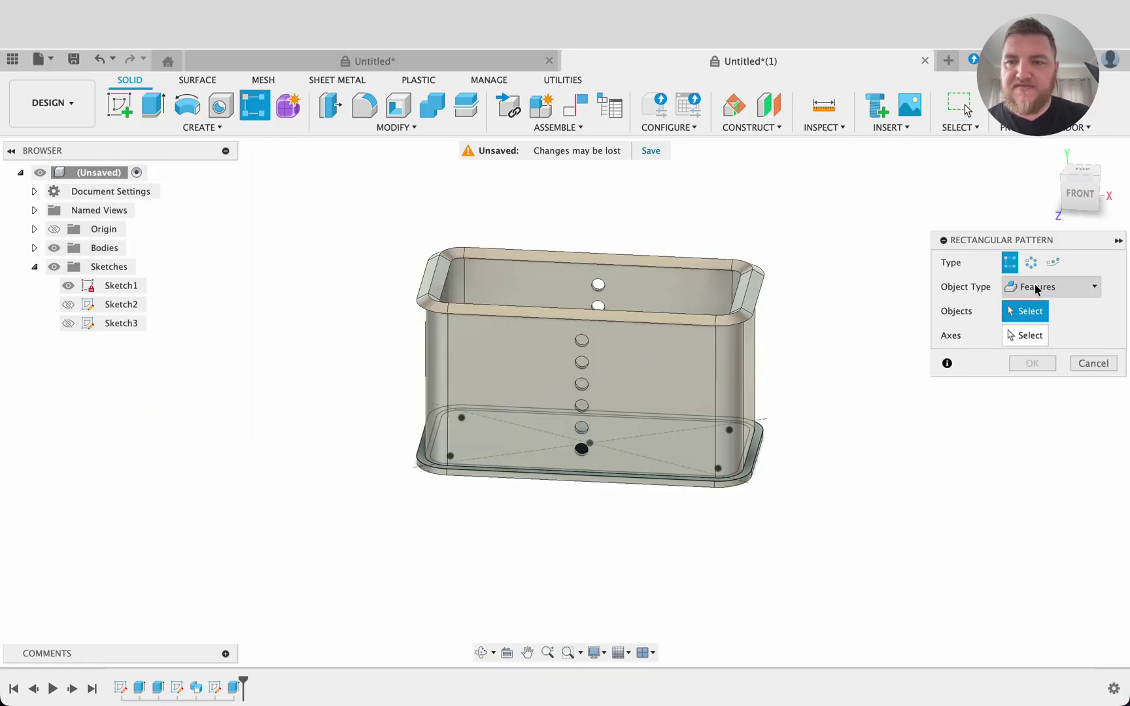
{"action": "left_click", "coordinate": [1036, 289]}
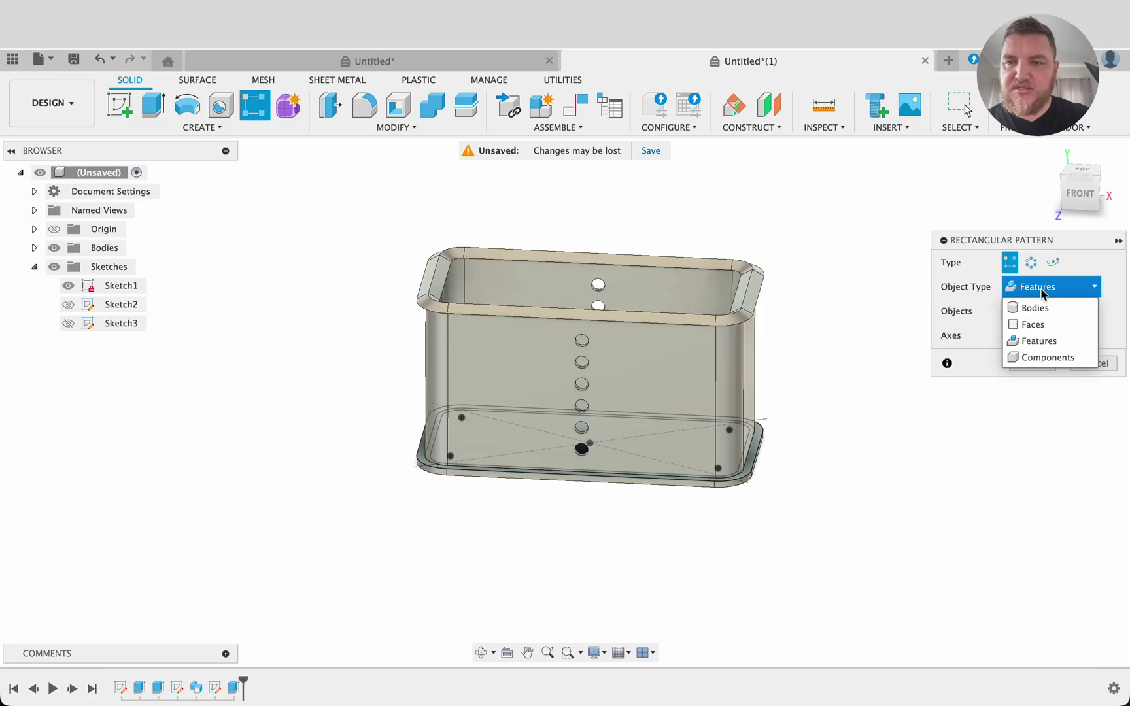
{"action": "left_click", "coordinate": [1041, 288]}
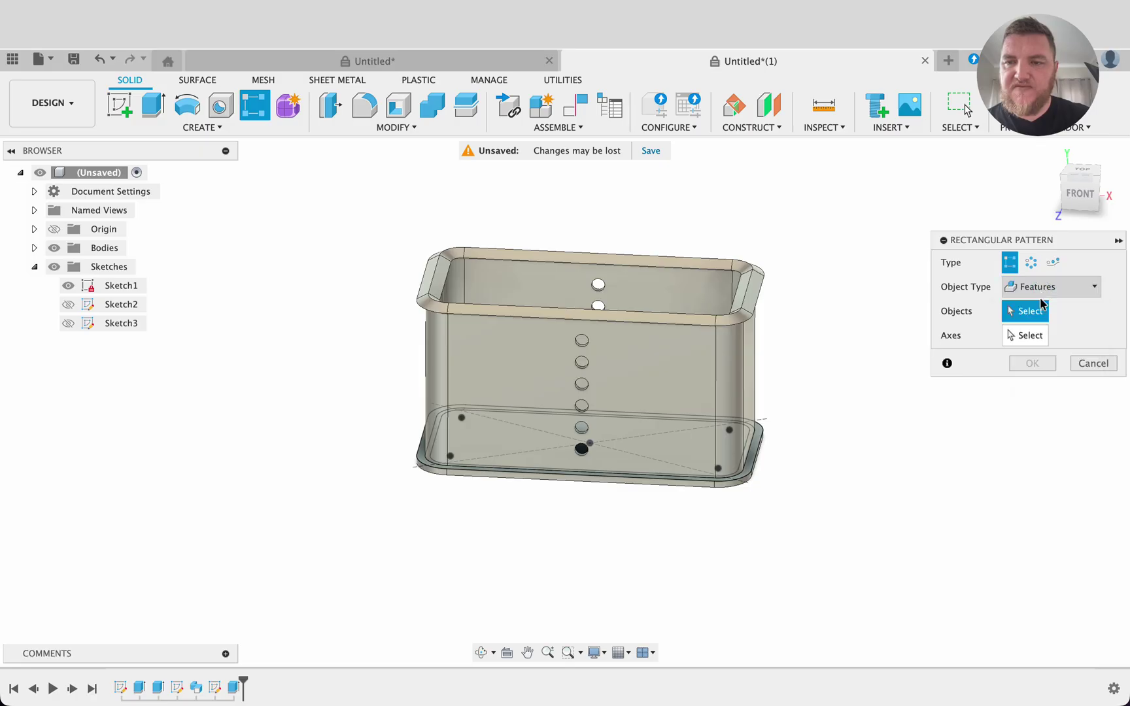
{"action": "left_click", "coordinate": [235, 697]}
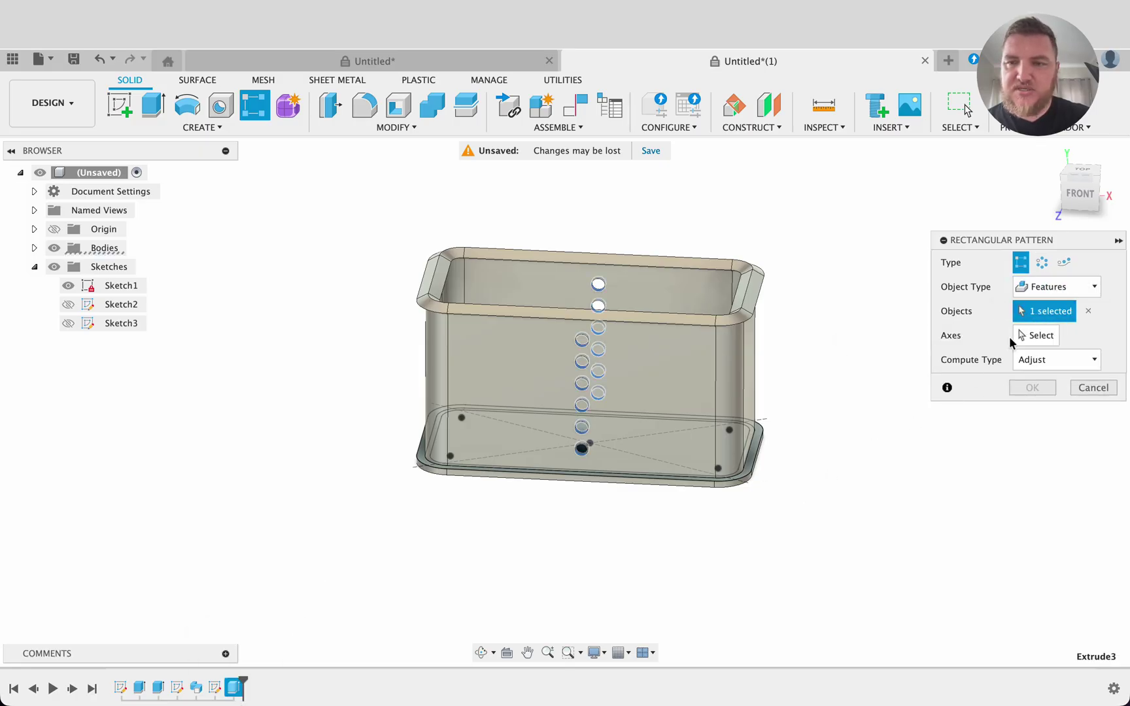
{"action": "left_click", "coordinate": [1030, 336]}
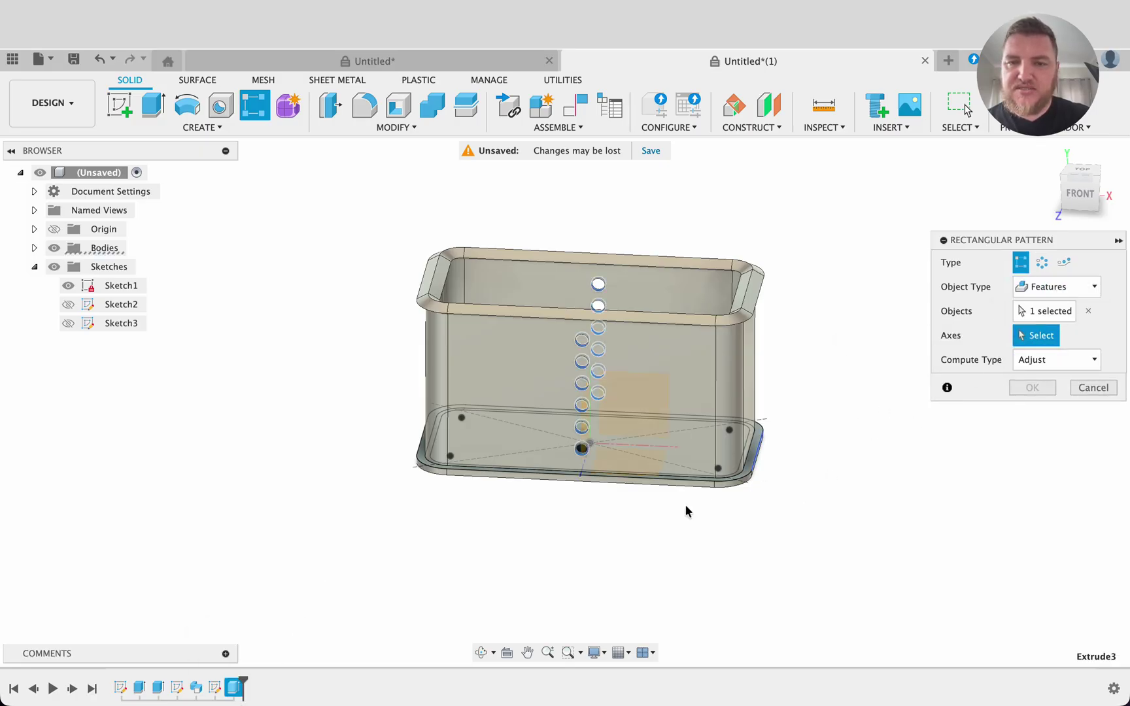
{"action": "left_click", "coordinate": [644, 449]}
{"action": "middle_click_drag", "start_coordinate": [741, 551], "coordinate": [741, 515], "text": "shift"}
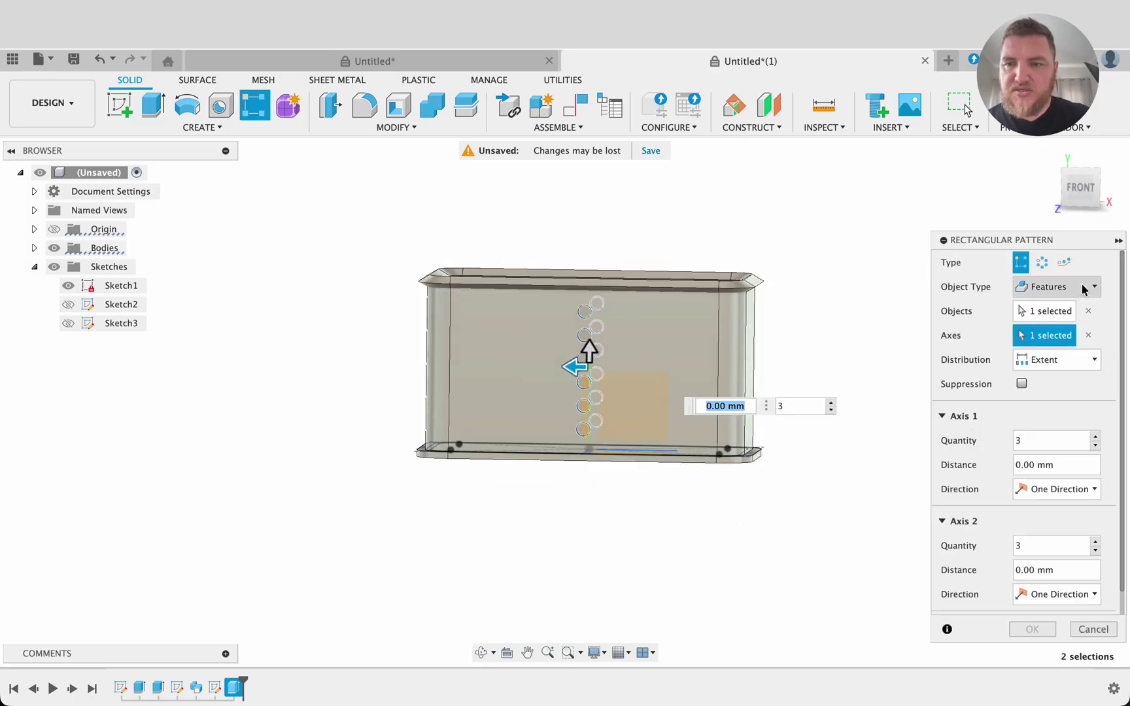
Step: Spread the hole columns symmetrically over 80 mm with 9 columns and confirm the pattern
{"action": "left_click", "coordinate": [1095, 493]}
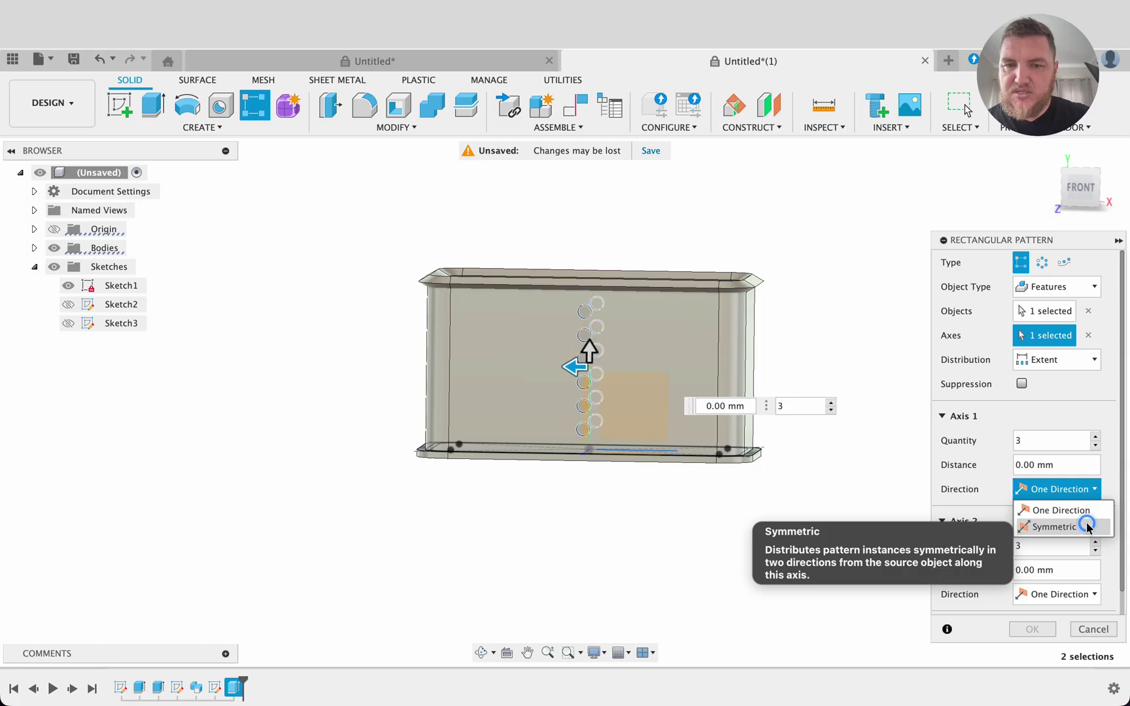
{"action": "left_click", "coordinate": [1059, 523]}
{"action": "left_click_drag", "start_coordinate": [573, 371], "coordinate": [506, 367]}
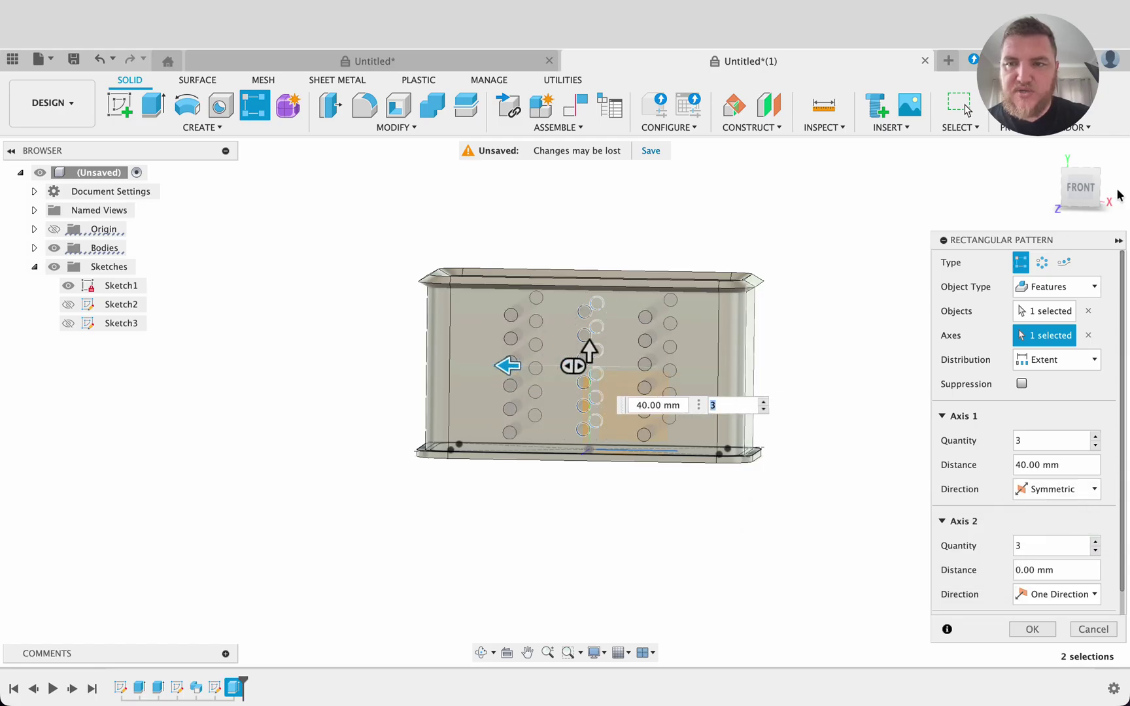
{"action": "left_click", "coordinate": [1086, 191]}
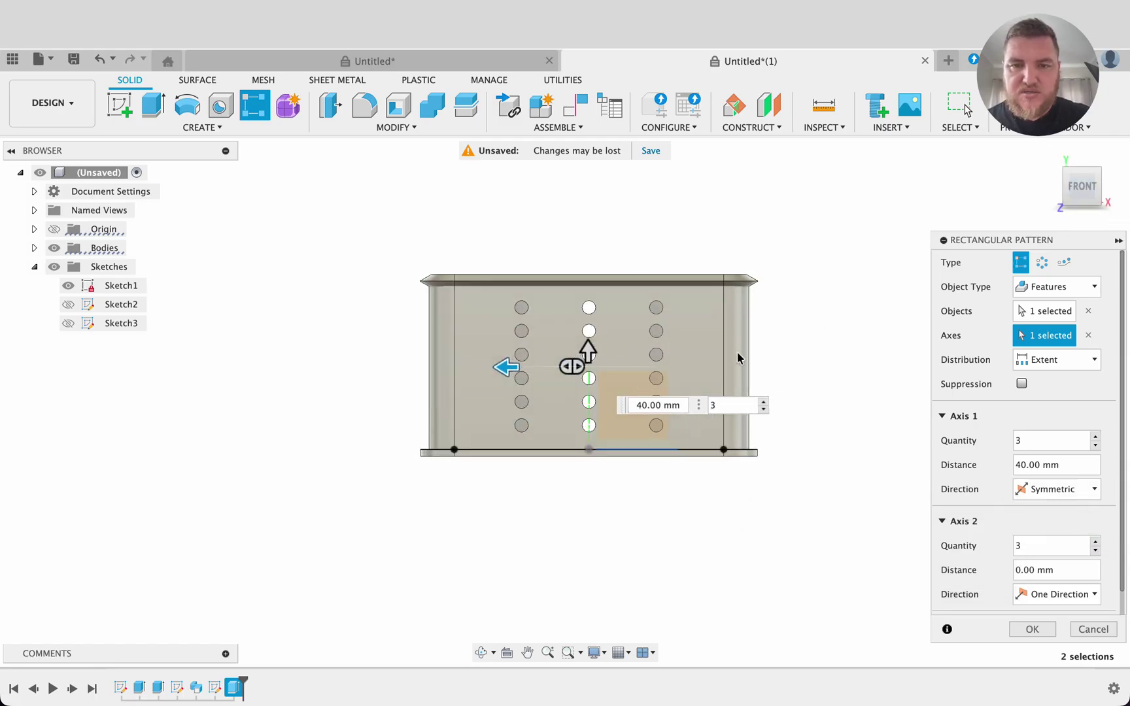
{"action": "left_click_drag", "start_coordinate": [503, 370], "coordinate": [437, 370]}
{"action": "key", "text": "Tab"}
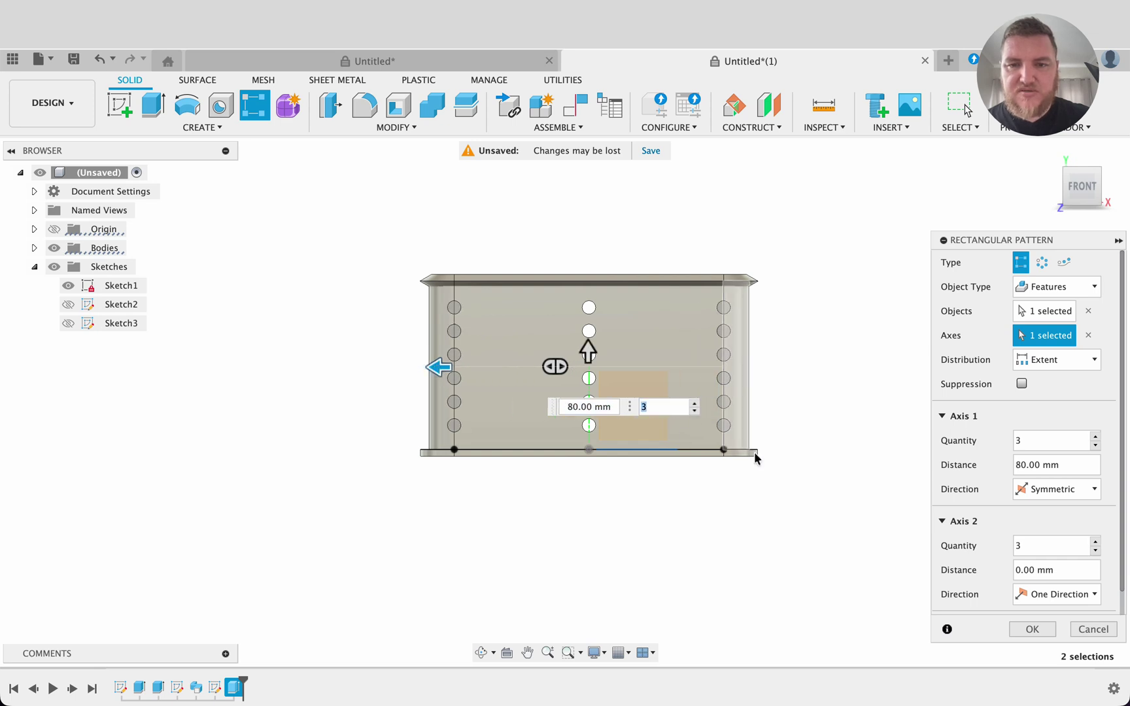
{"action": "left_click", "coordinate": [695, 404]}
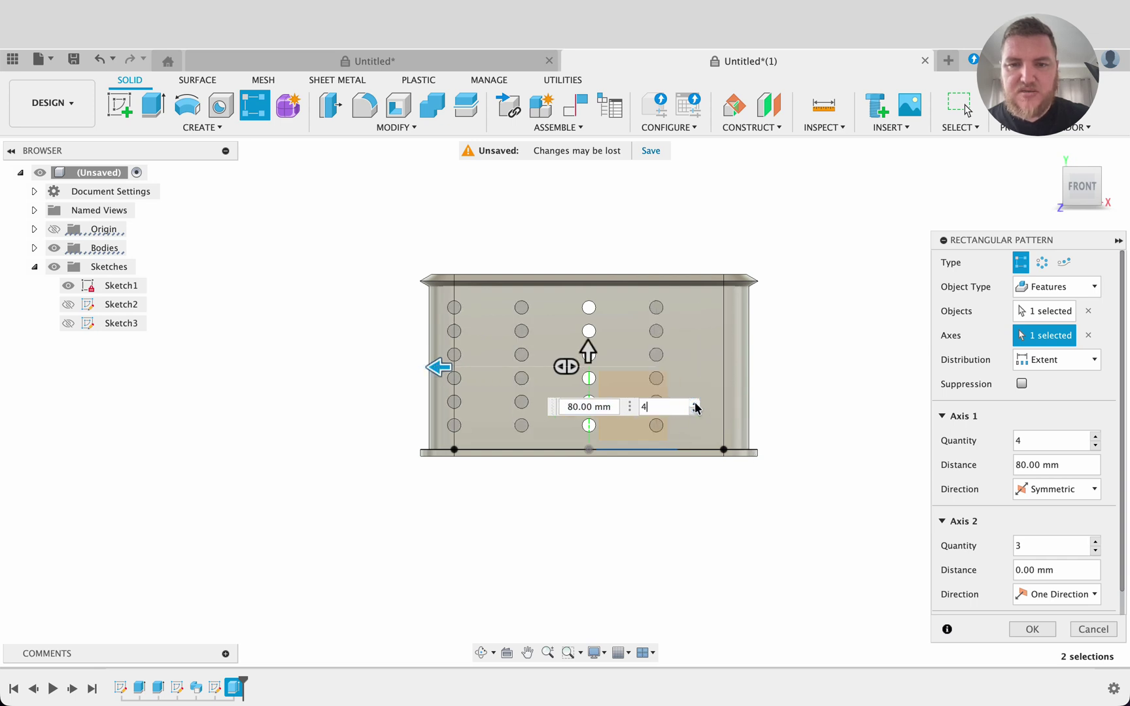
{"action": "left_click", "coordinate": [695, 404]}
{"action": "left_click", "coordinate": [694, 404]}
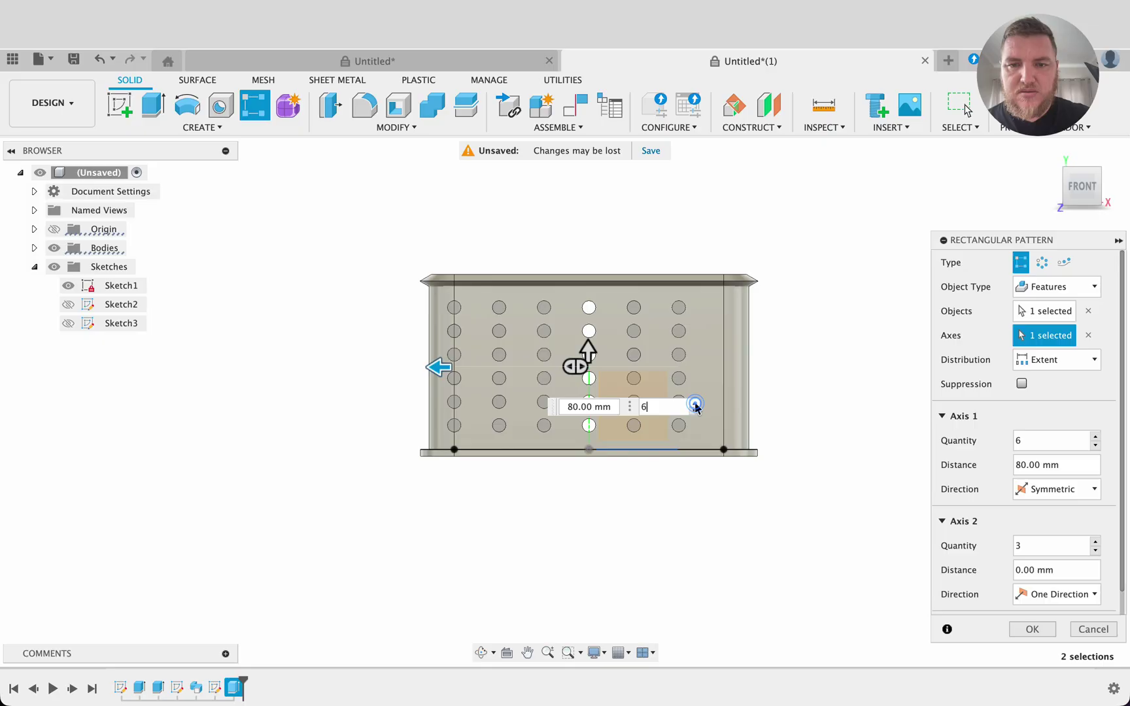
{"action": "left_click", "coordinate": [695, 403]}
{"action": "left_click_drag", "start_coordinate": [439, 371], "coordinate": [448, 372]}
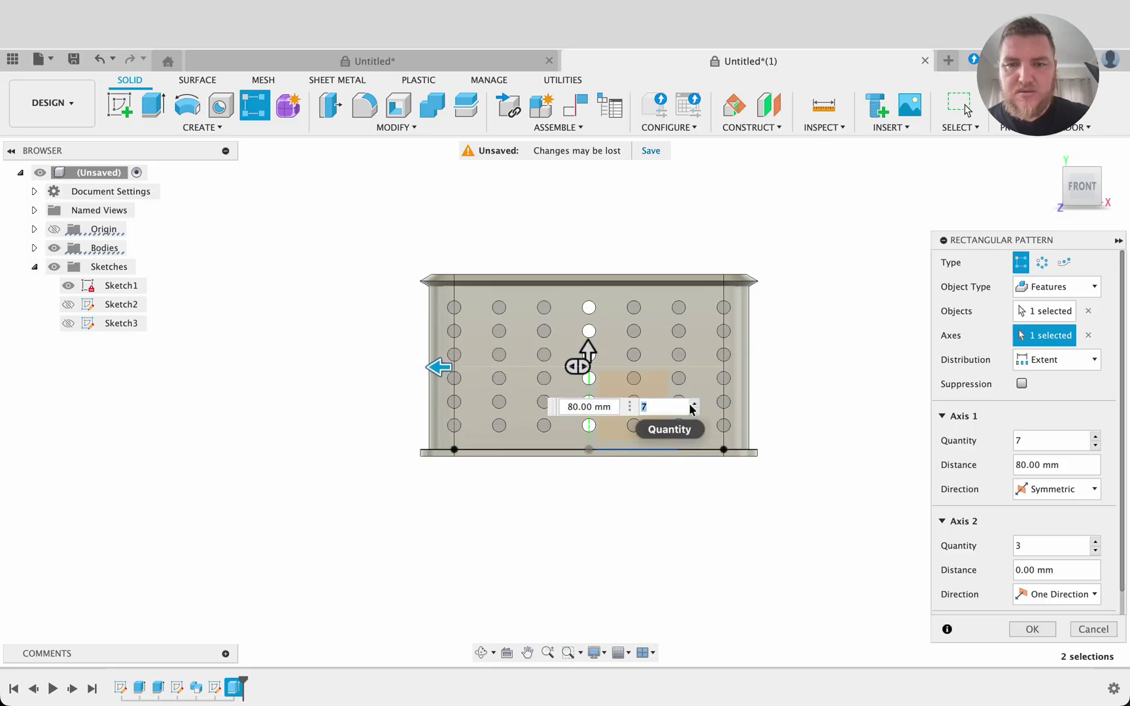
{"action": "type", "text": "9"}
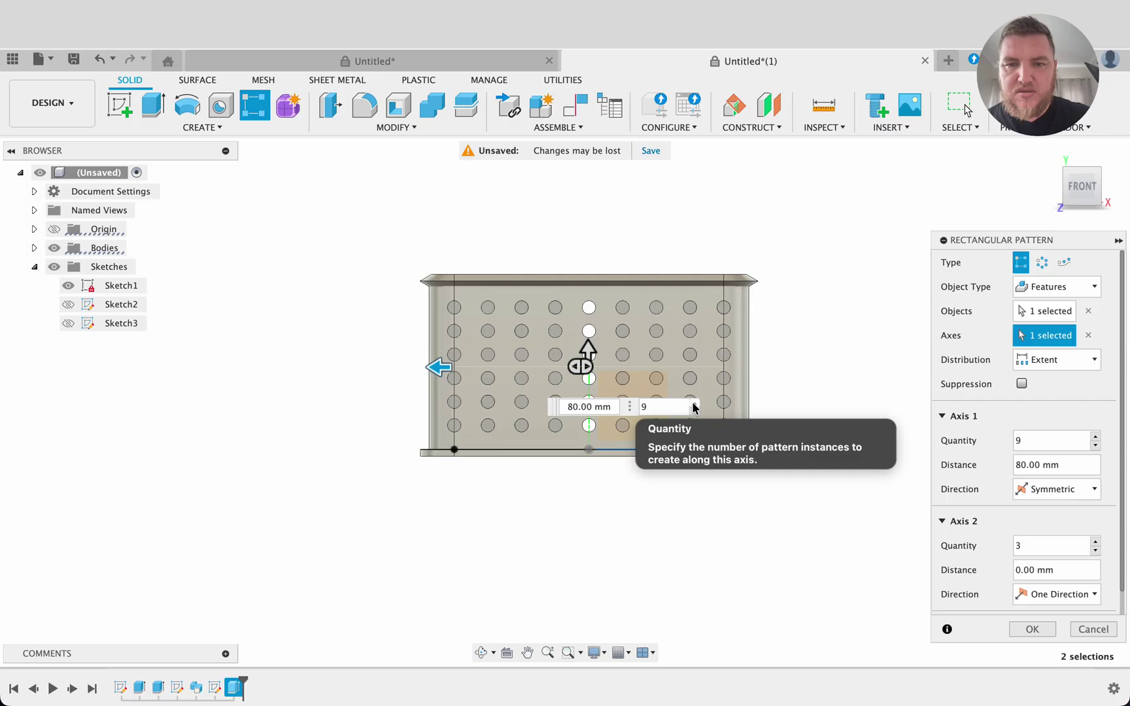
{"action": "middle_click_drag", "start_coordinate": [820, 268], "coordinate": [928, 448], "text": "shift"}
{"action": "left_click", "coordinate": [1032, 629]}
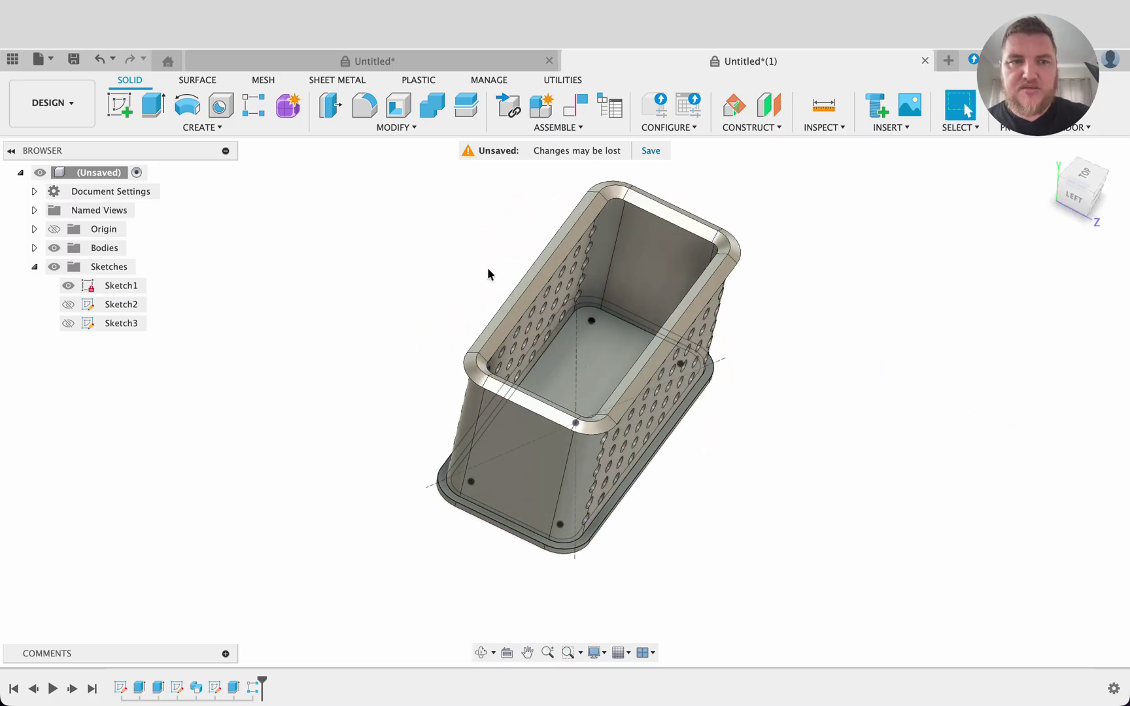
Step: Start a sliced sketch on the side plane and show Sketch3's centre line
{"action": "left_click", "coordinate": [120, 106]}
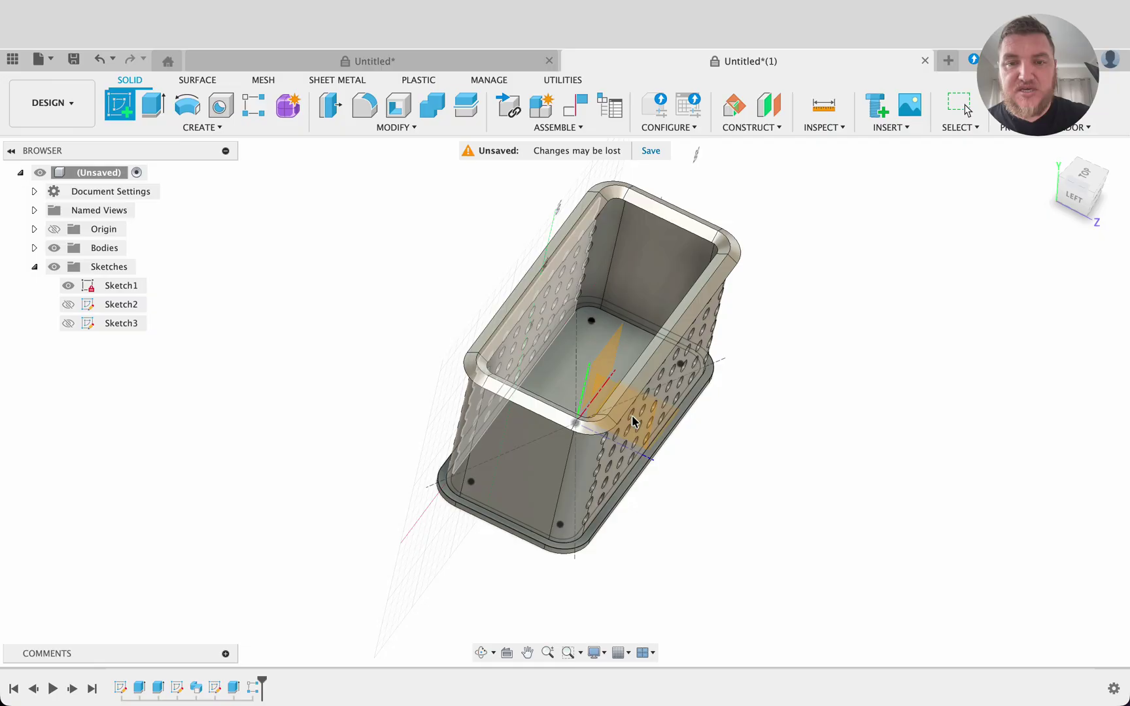
{"action": "scroll", "coordinate": [632, 421], "scroll_direction": "down", "scroll_amount": 3}
{"action": "middle_click_drag", "start_coordinate": [632, 422], "coordinate": [688, 449], "text": "shift"}
{"action": "scroll", "coordinate": [712, 434], "scroll_direction": "down", "scroll_amount": 2}
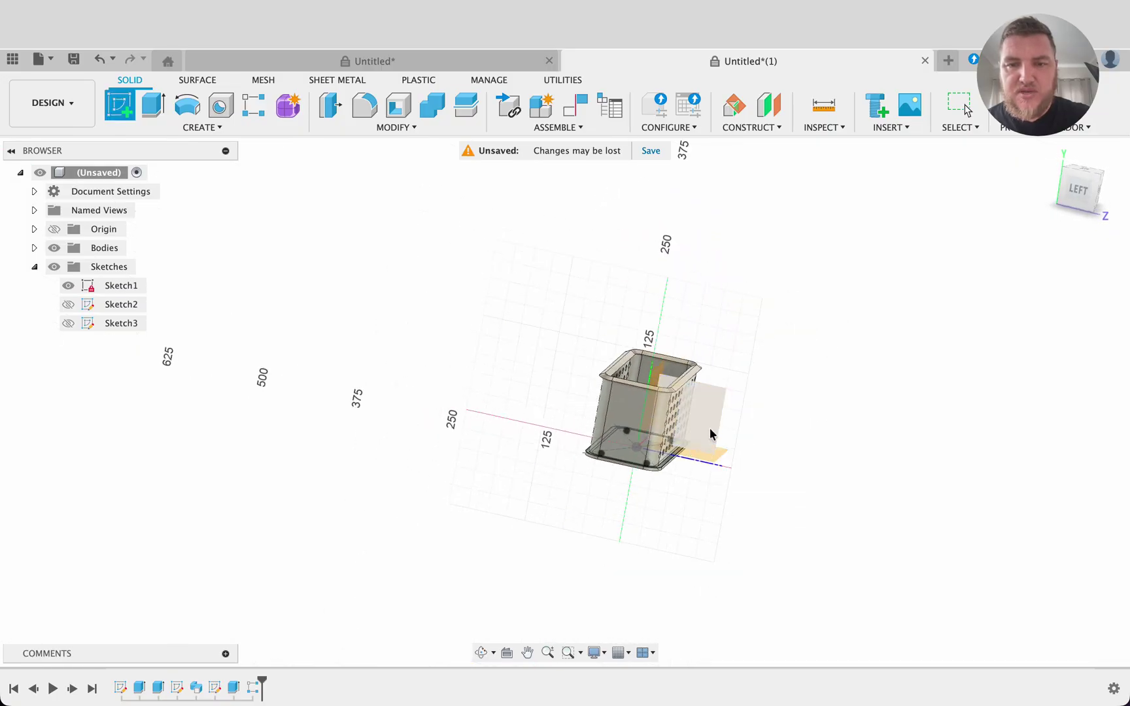
{"action": "left_click", "coordinate": [702, 437]}
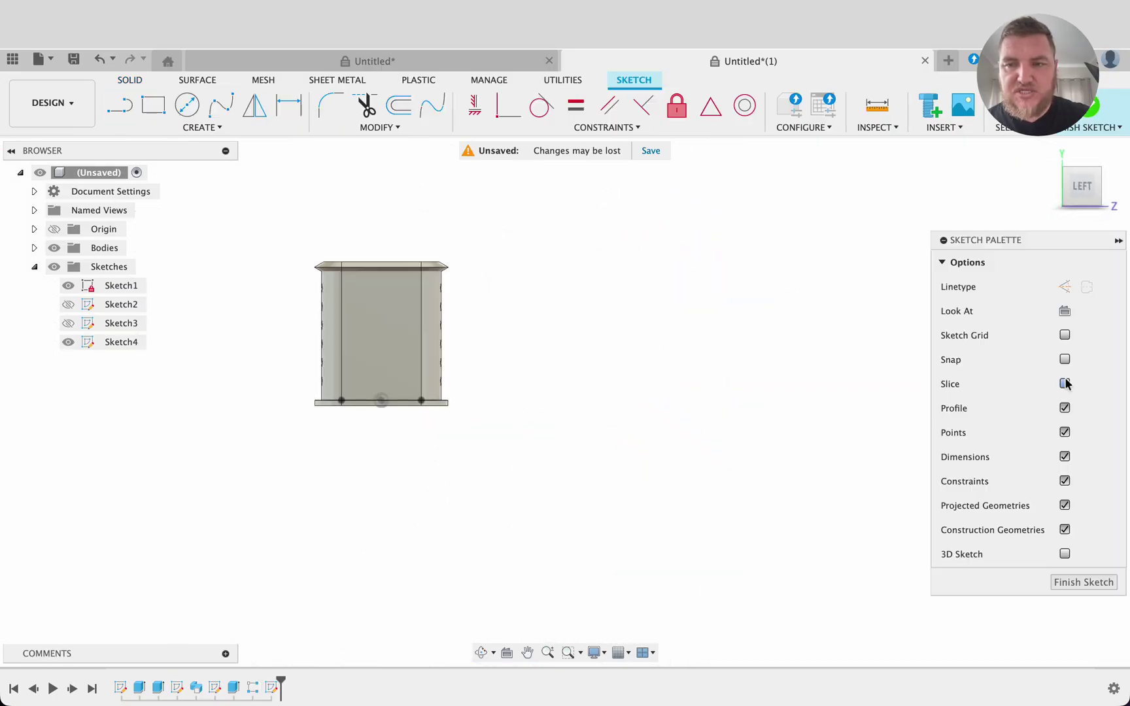
{"action": "left_click", "coordinate": [1065, 384]}
{"action": "scroll", "coordinate": [266, 318], "scroll_direction": "up", "scroll_amount": 5}
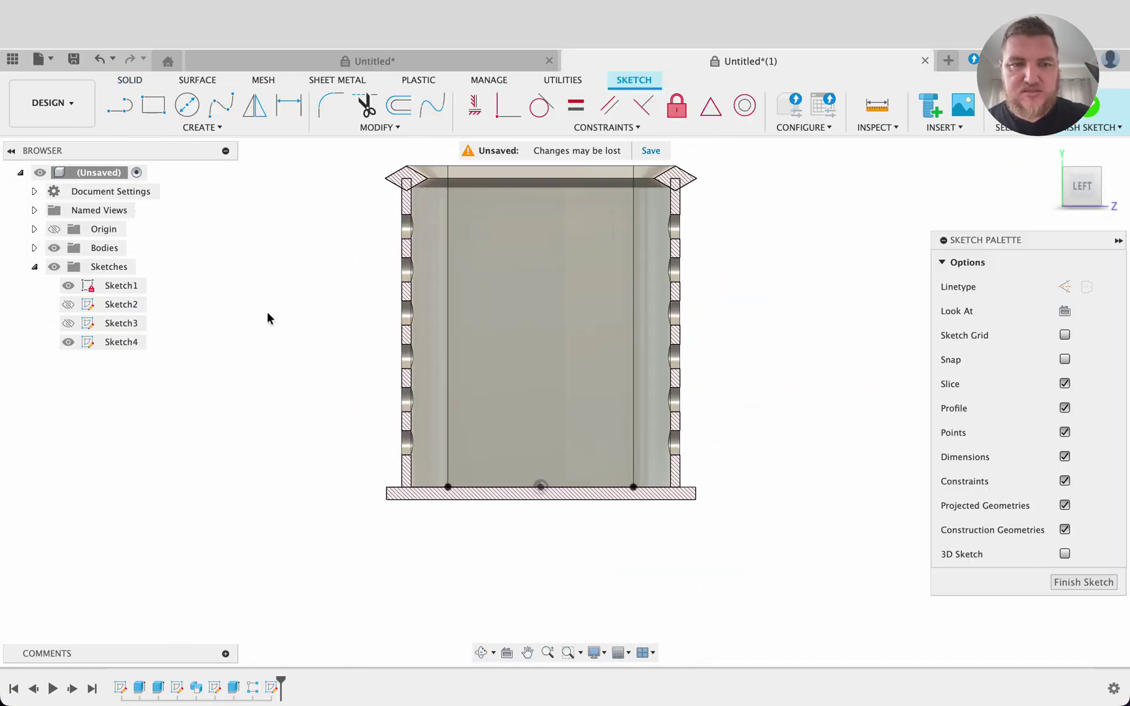
{"action": "left_click", "coordinate": [68, 323]}
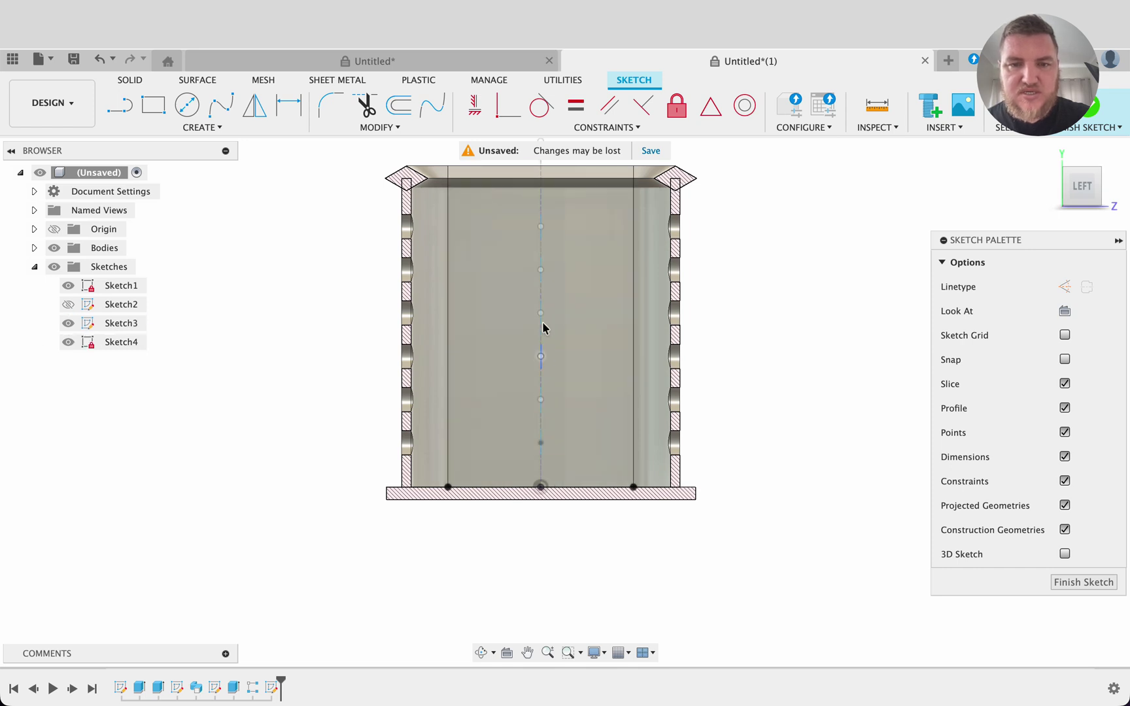
Step: Project five centre-line points from Sketch3 into the new sketch
{"action": "key", "text": "p"}
{"action": "left_click", "coordinate": [543, 399]}
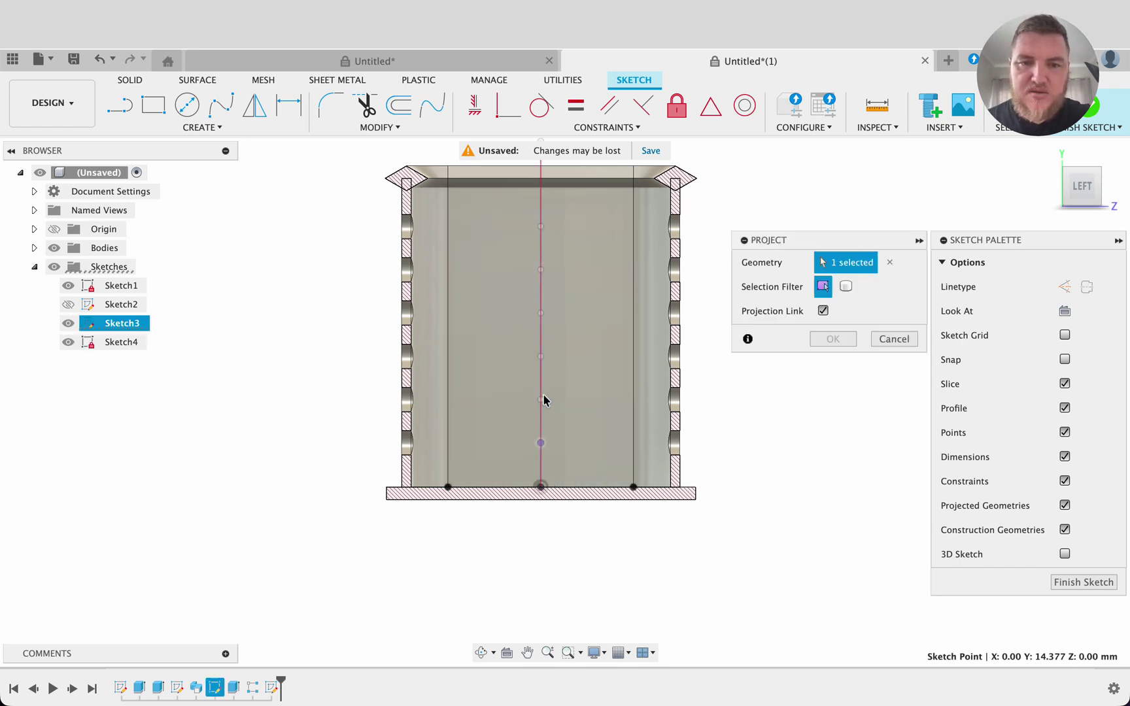
{"action": "left_click", "coordinate": [540, 400]}
{"action": "left_click", "coordinate": [540, 356]}
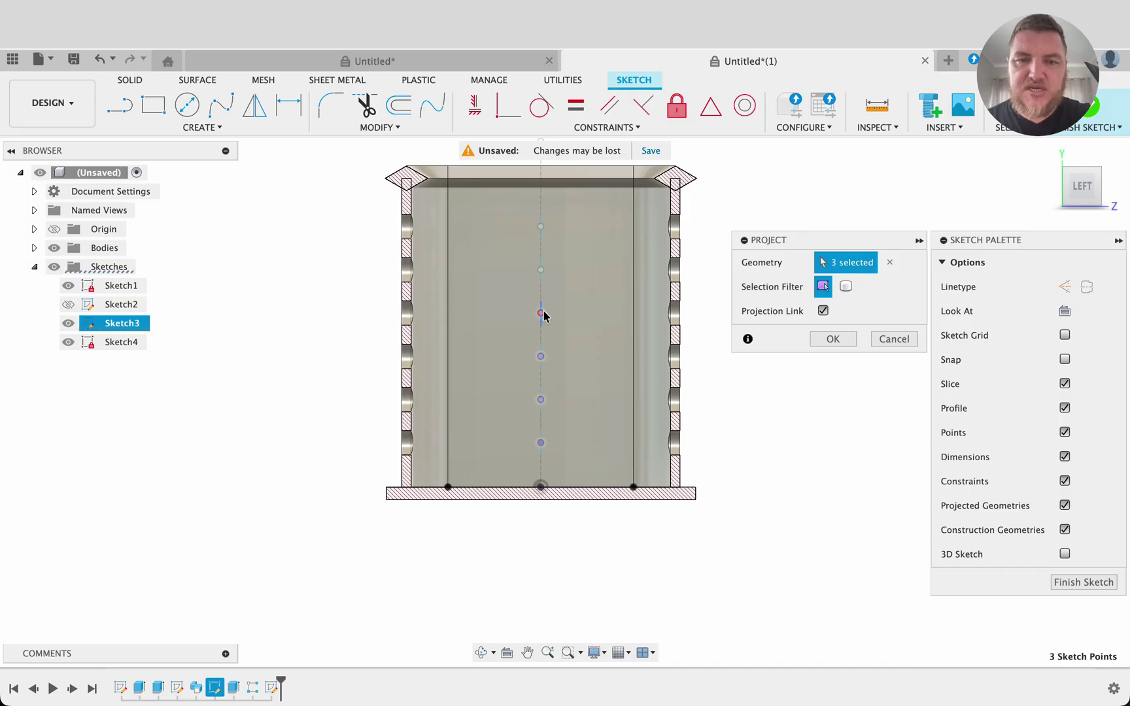
{"action": "left_click", "coordinate": [540, 313]}
{"action": "left_click", "coordinate": [541, 269]}
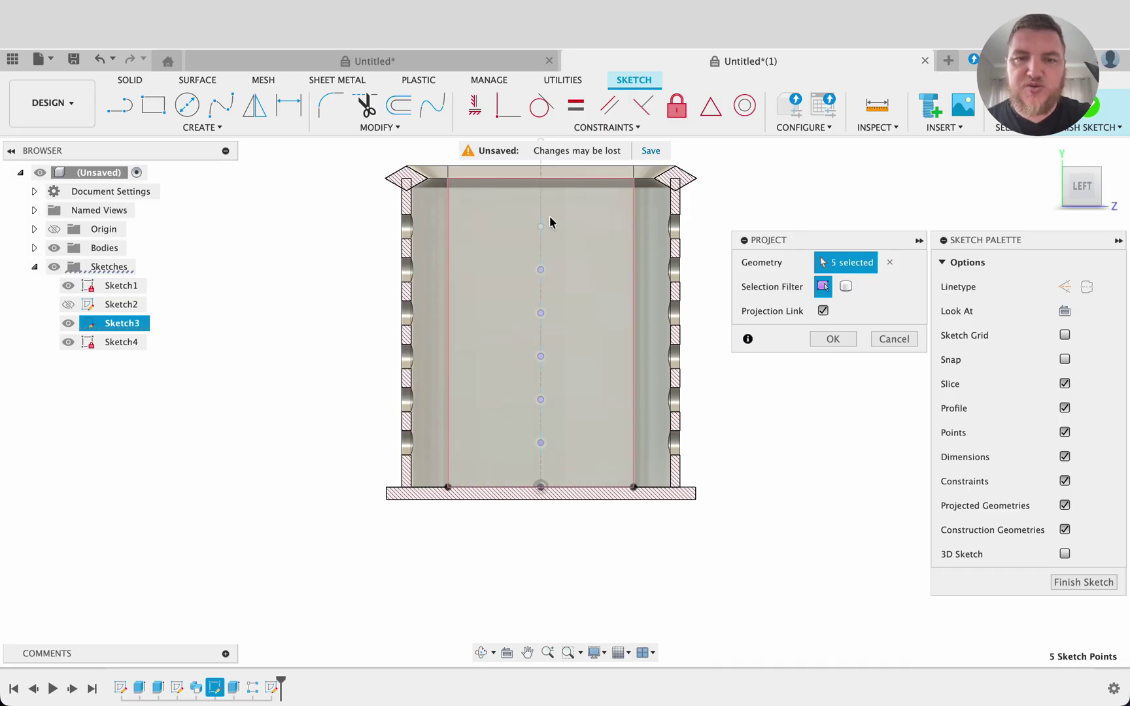
{"action": "left_click", "coordinate": [828, 339]}
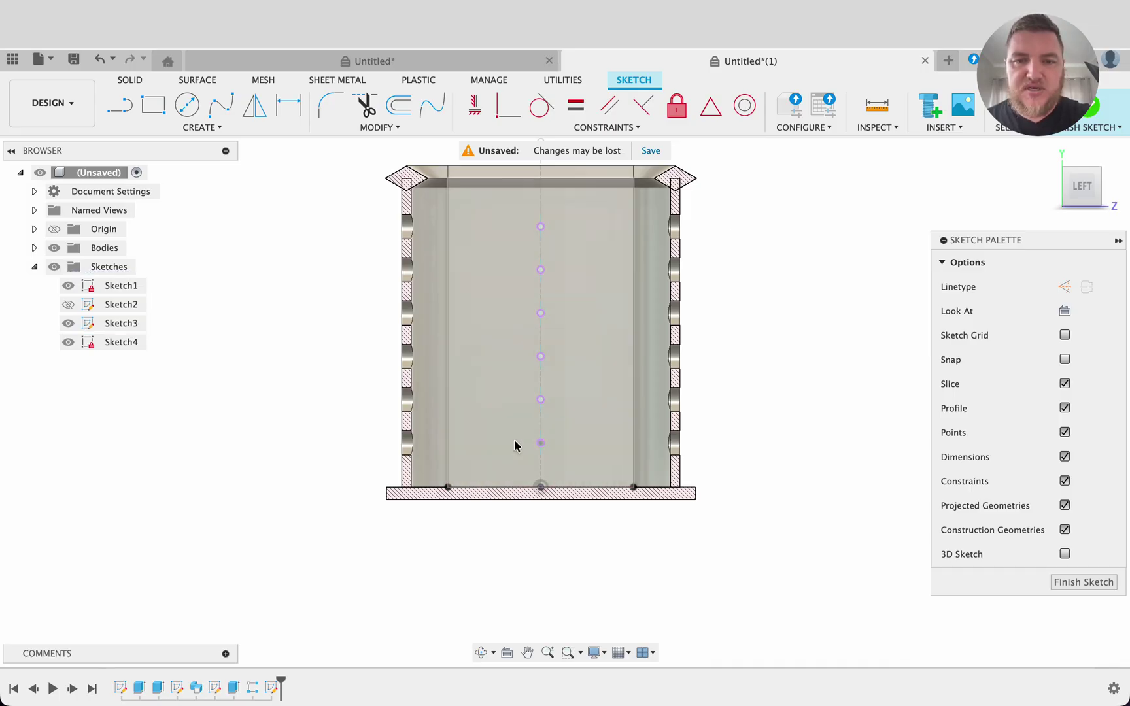
Step: Draw the lowest three 8 mm circles centred on the projected points
{"action": "key", "text": "c"}
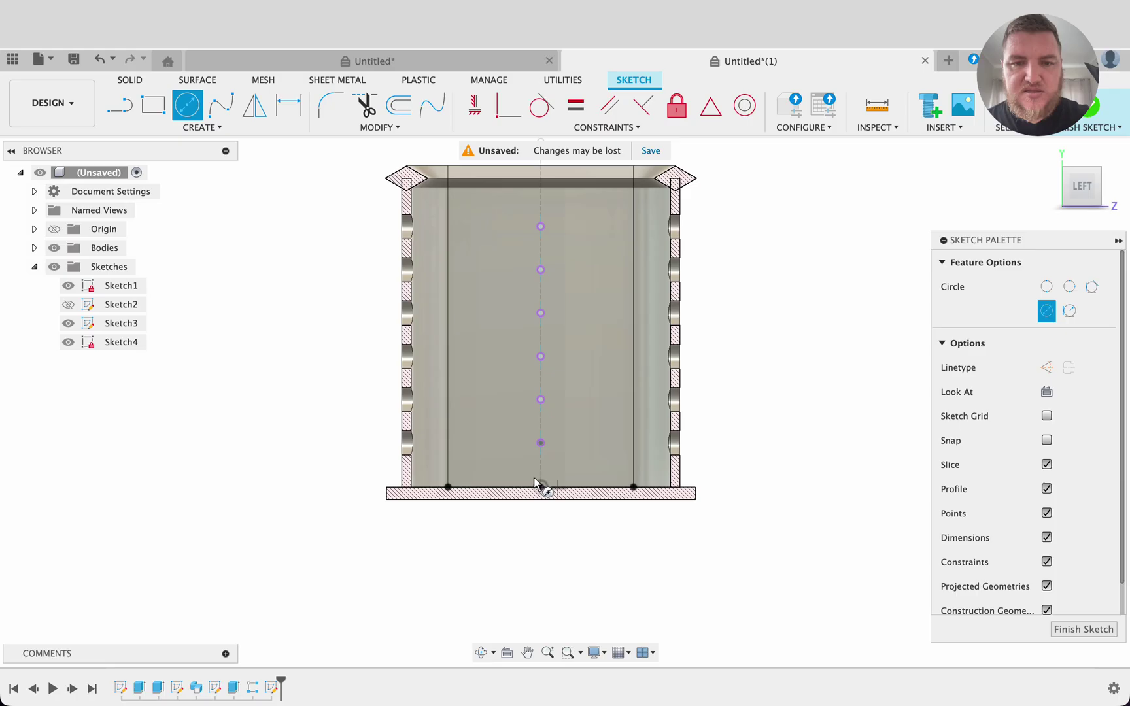
{"action": "left_click", "coordinate": [540, 443]}
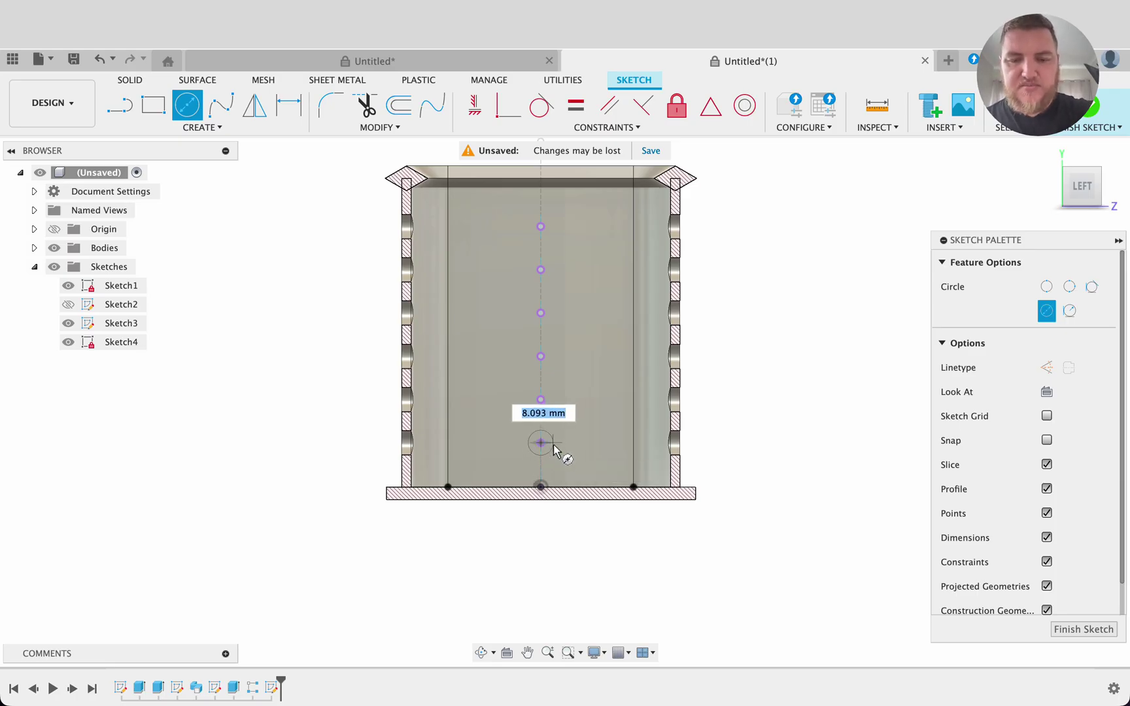
{"action": "type", "text": "8"}
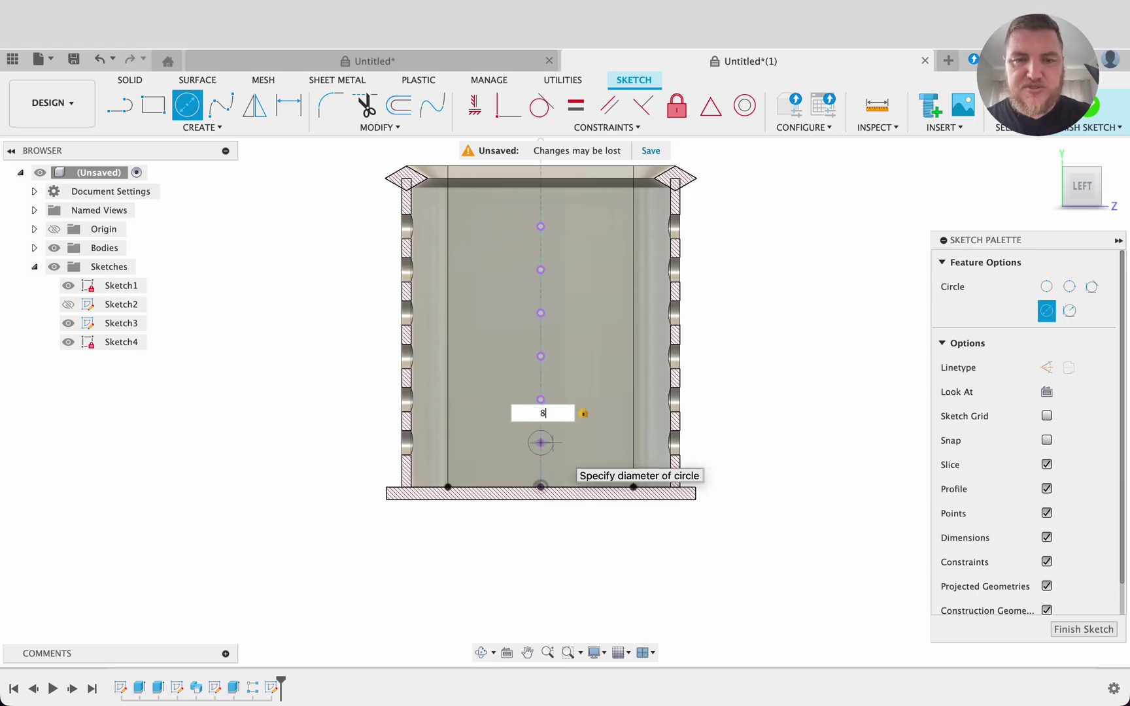
{"action": "key", "text": "Return"}
{"action": "key", "text": "c"}
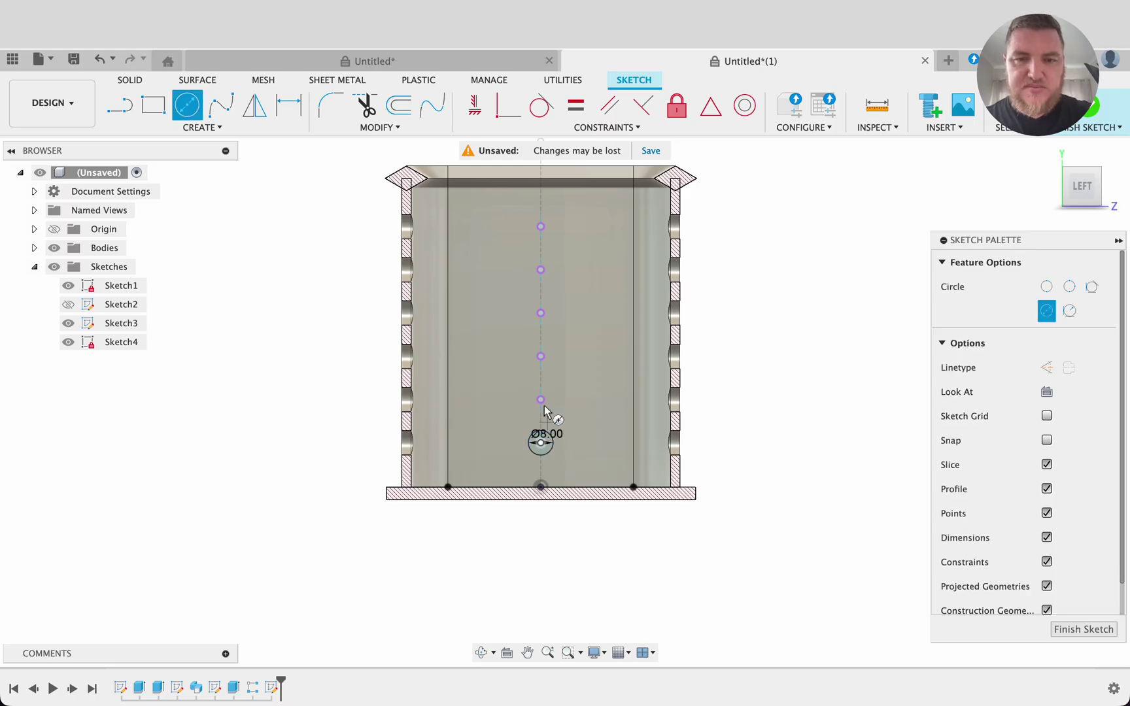
{"action": "left_click", "coordinate": [541, 400]}
{"action": "type", "text": "8"}
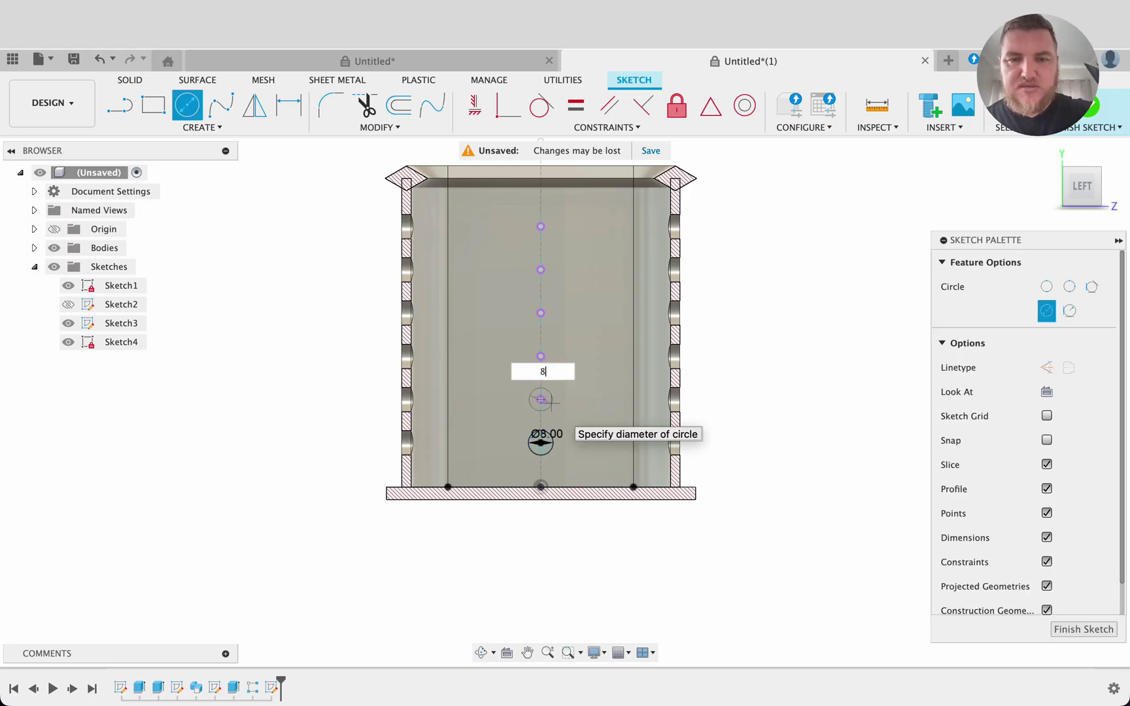
{"action": "key", "text": "Return"}
{"action": "key", "text": "c"}
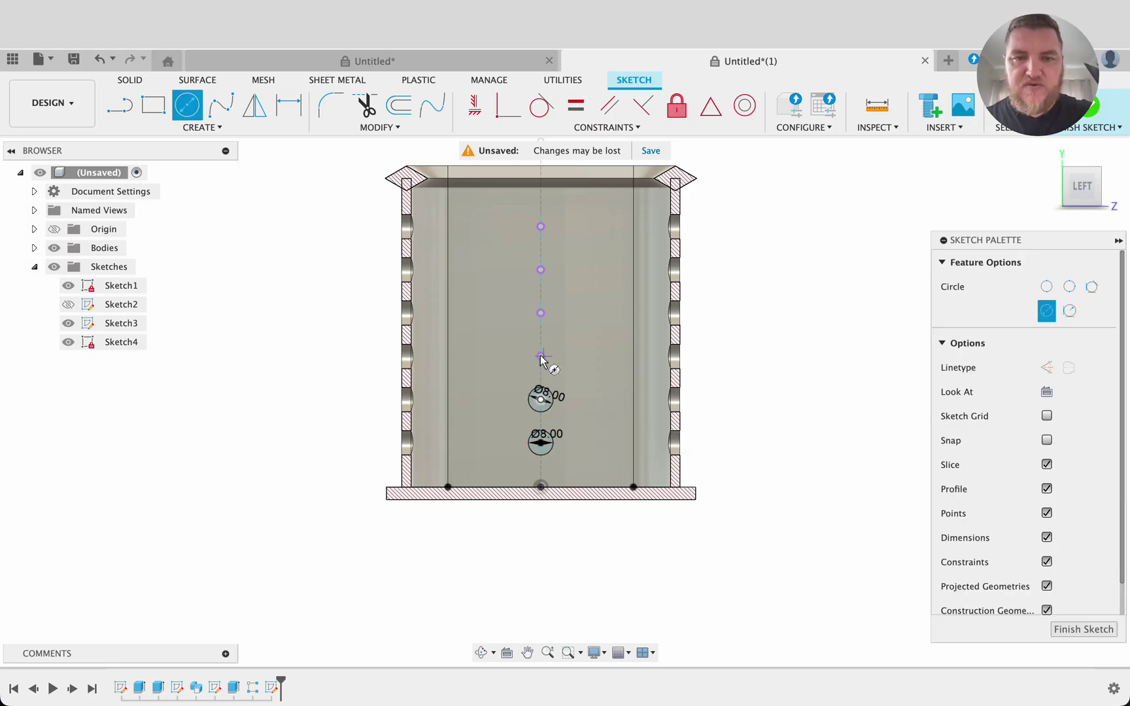
{"action": "left_click", "coordinate": [540, 356]}
{"action": "type", "text": "8"}
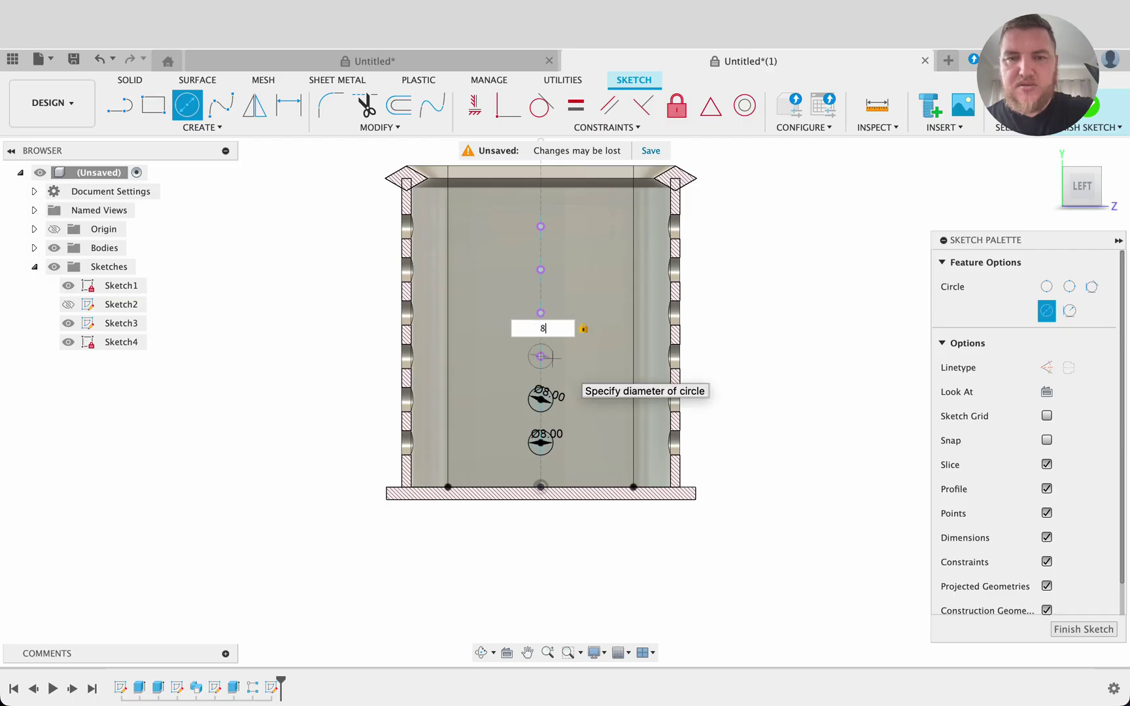
{"action": "key", "text": "Return"}
Step: Draw the upper three 8 mm circles up the centreline and finish the sketch
{"action": "key", "text": "c"}
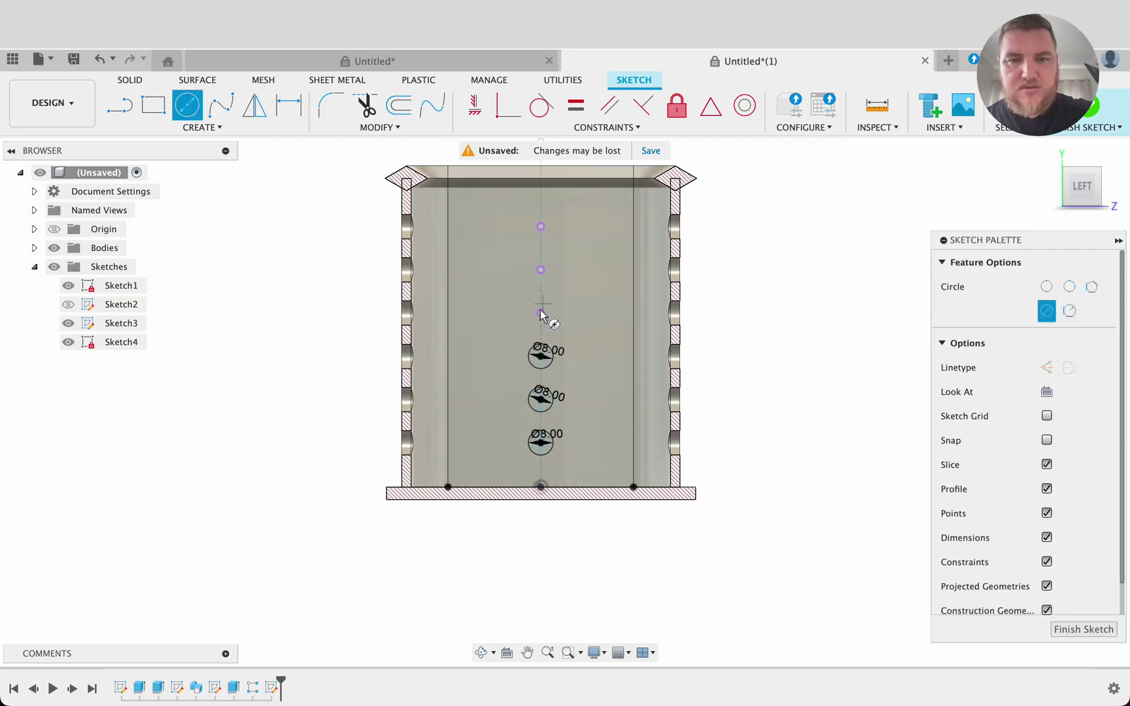
{"action": "left_click", "coordinate": [540, 313]}
{"action": "type", "text": "8"}
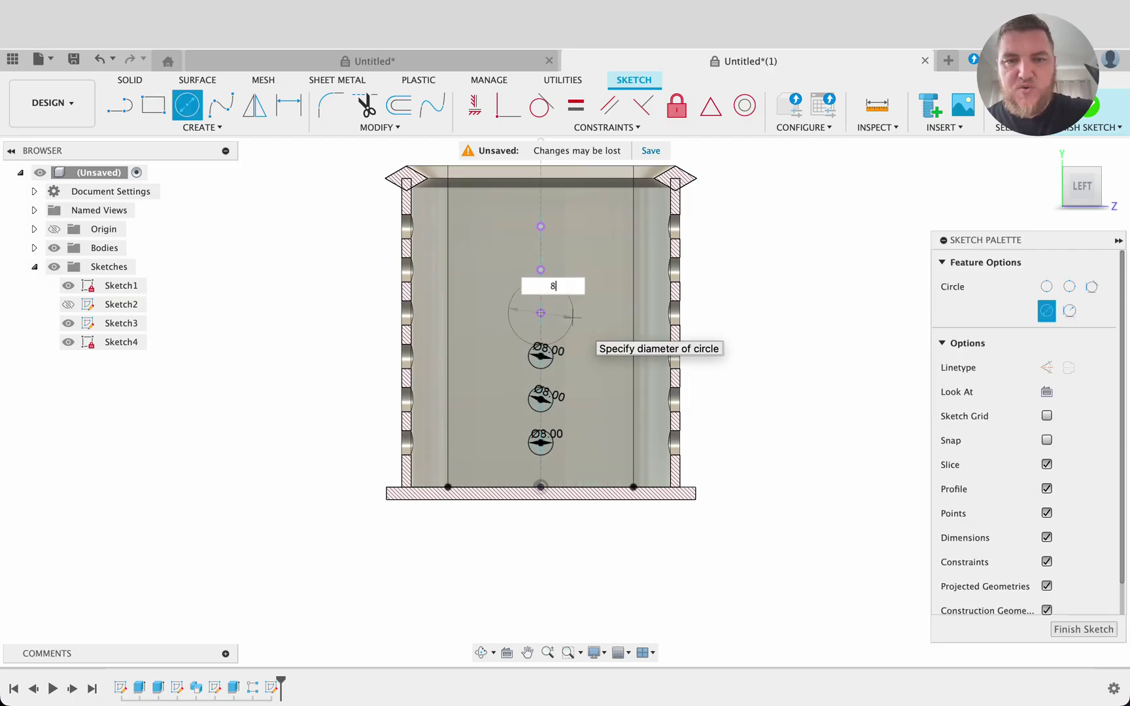
{"action": "key", "text": "Return"}
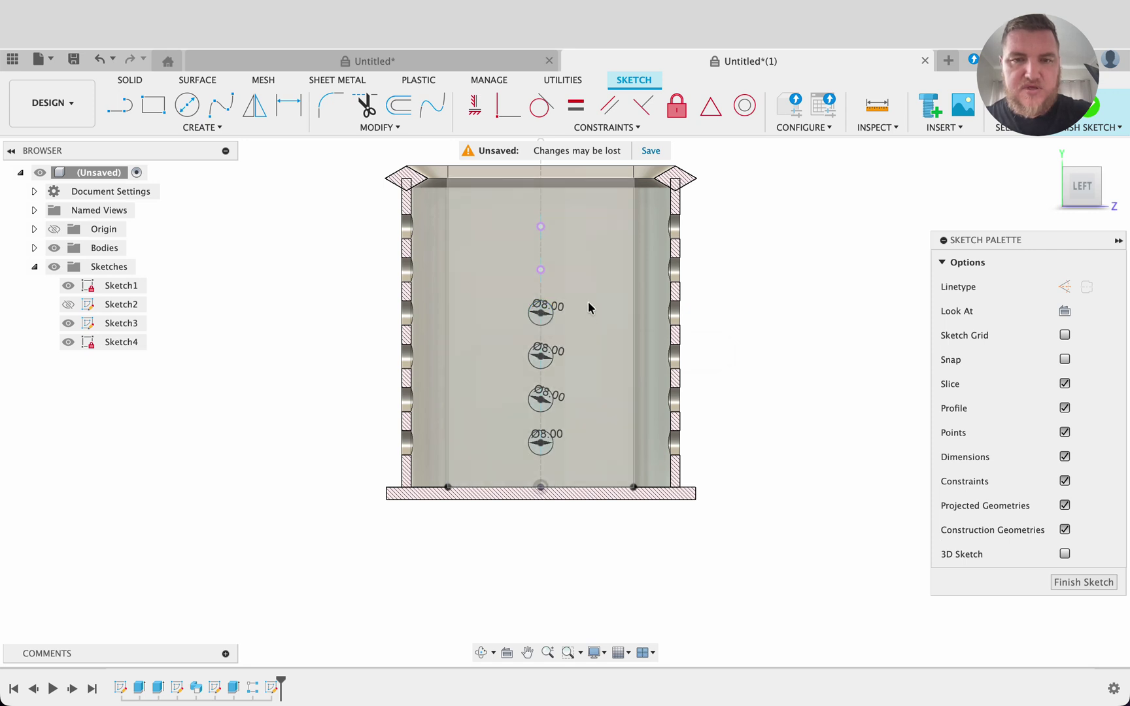
{"action": "key", "text": "c"}
{"action": "left_click", "coordinate": [540, 270]}
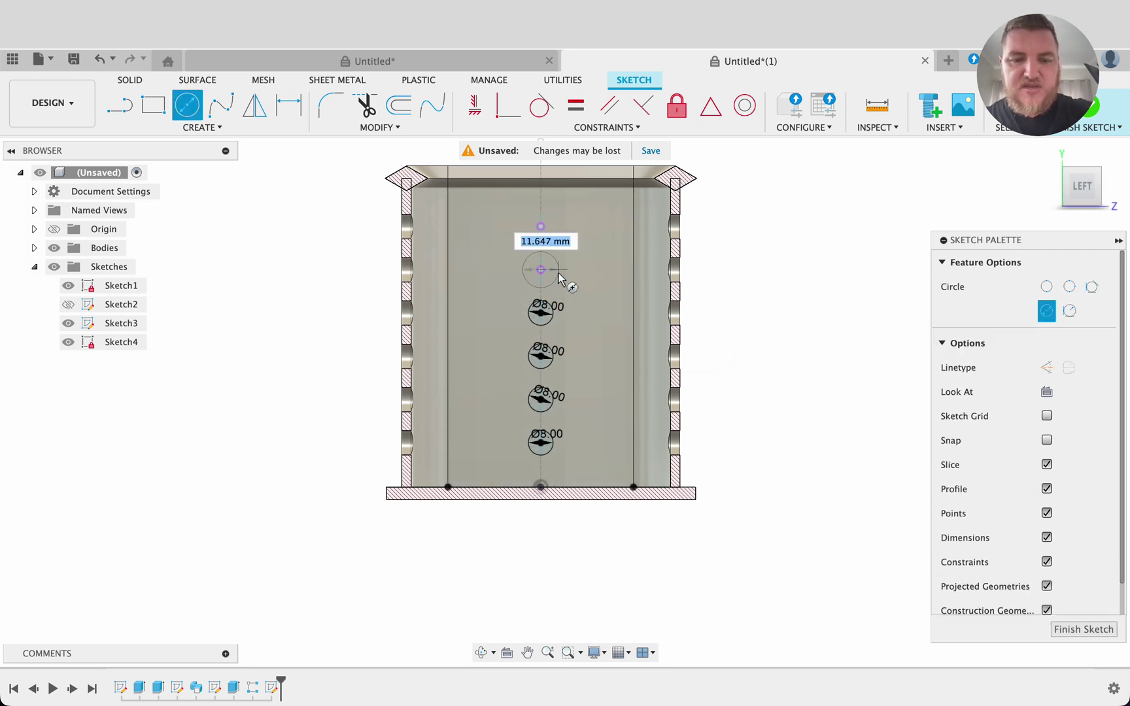
{"action": "type", "text": "8"}
{"action": "key", "text": "Return"}
{"action": "key", "text": "c"}
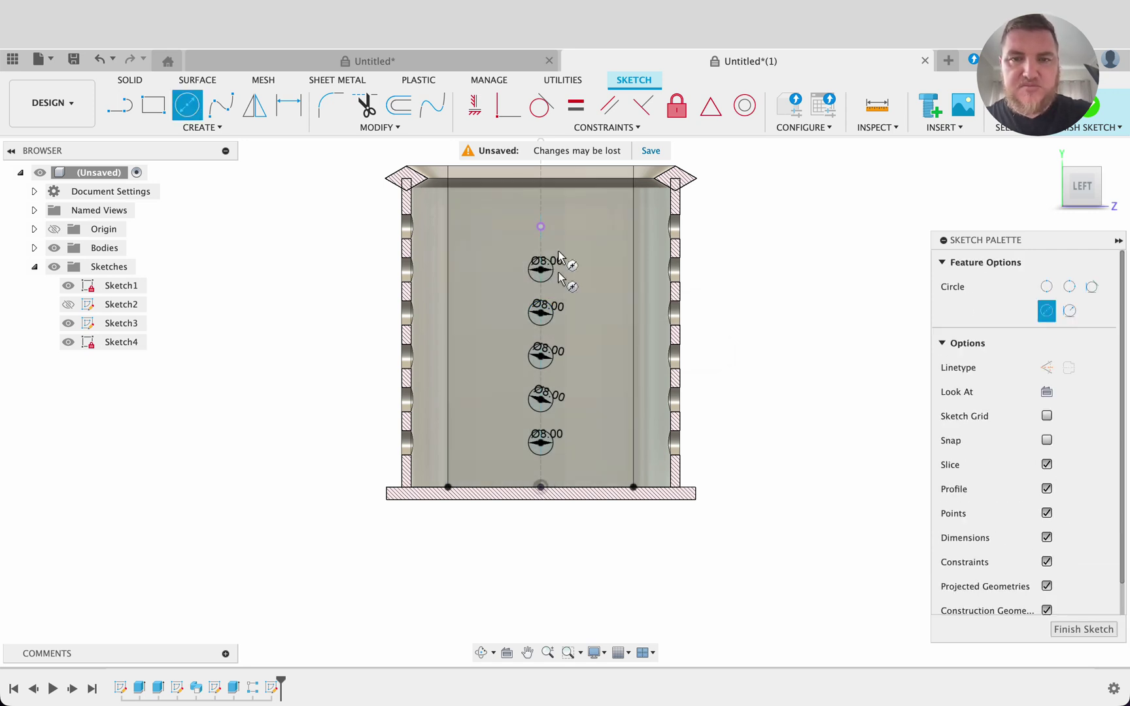
{"action": "left_click", "coordinate": [541, 227]}
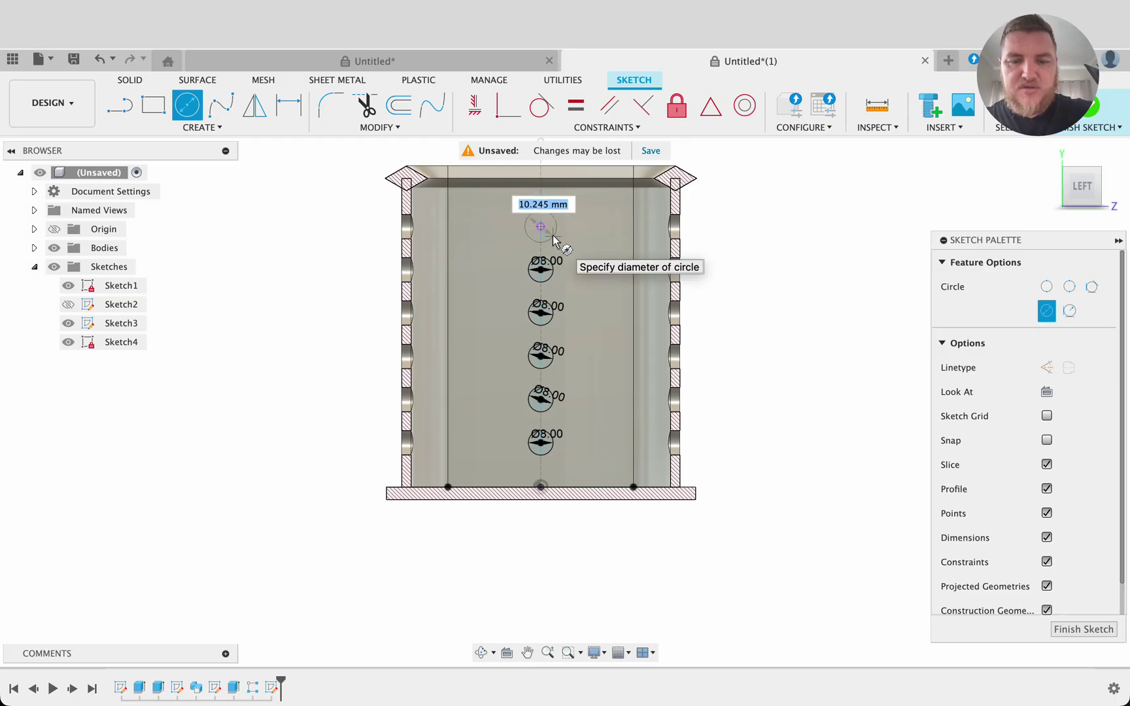
{"action": "type", "text": "8"}
{"action": "key", "text": "Return"}
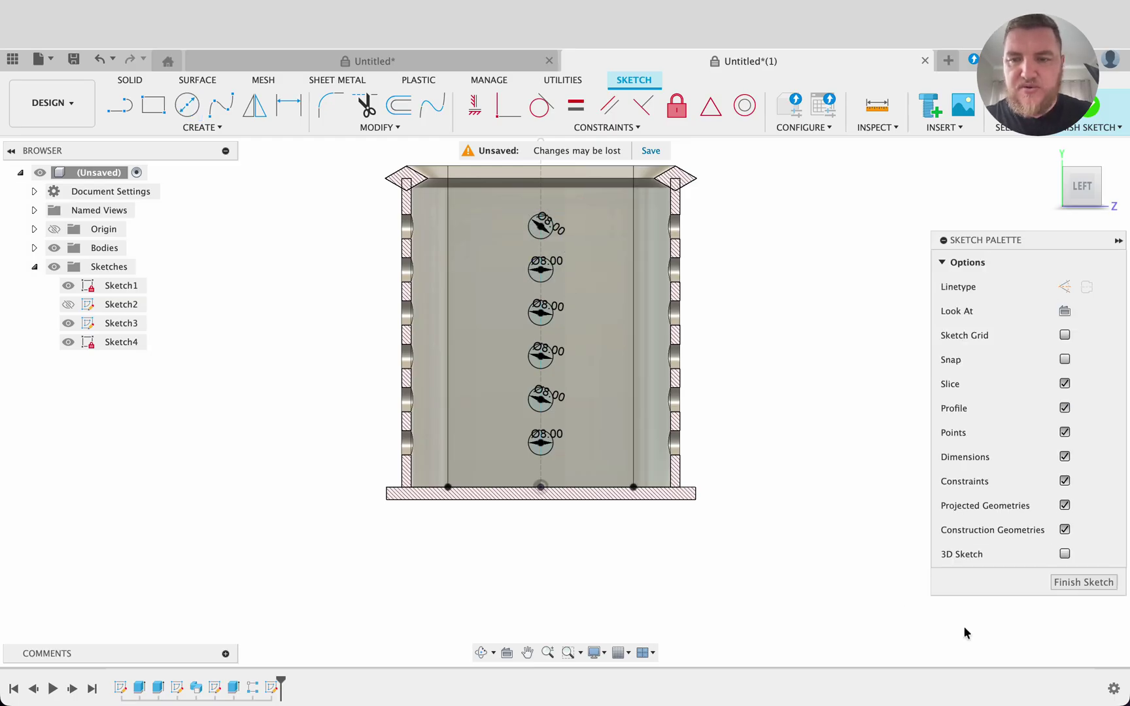
{"action": "left_click", "coordinate": [1061, 583]}
Step: Start an extrusion with the six side-sketch circle profiles selected
{"action": "middle_click_drag", "start_coordinate": [834, 378], "coordinate": [827, 415], "text": "shift"}
{"action": "key", "text": "e"}
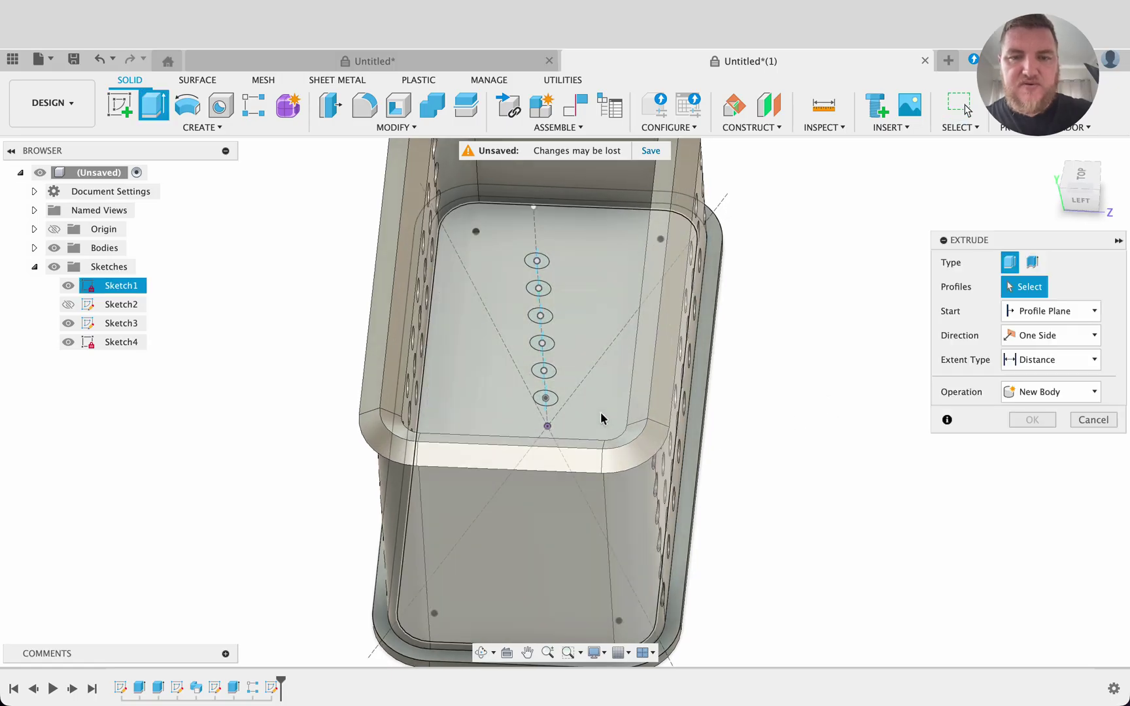
{"action": "left_click", "coordinate": [544, 398]}
{"action": "left_click", "coordinate": [543, 371]}
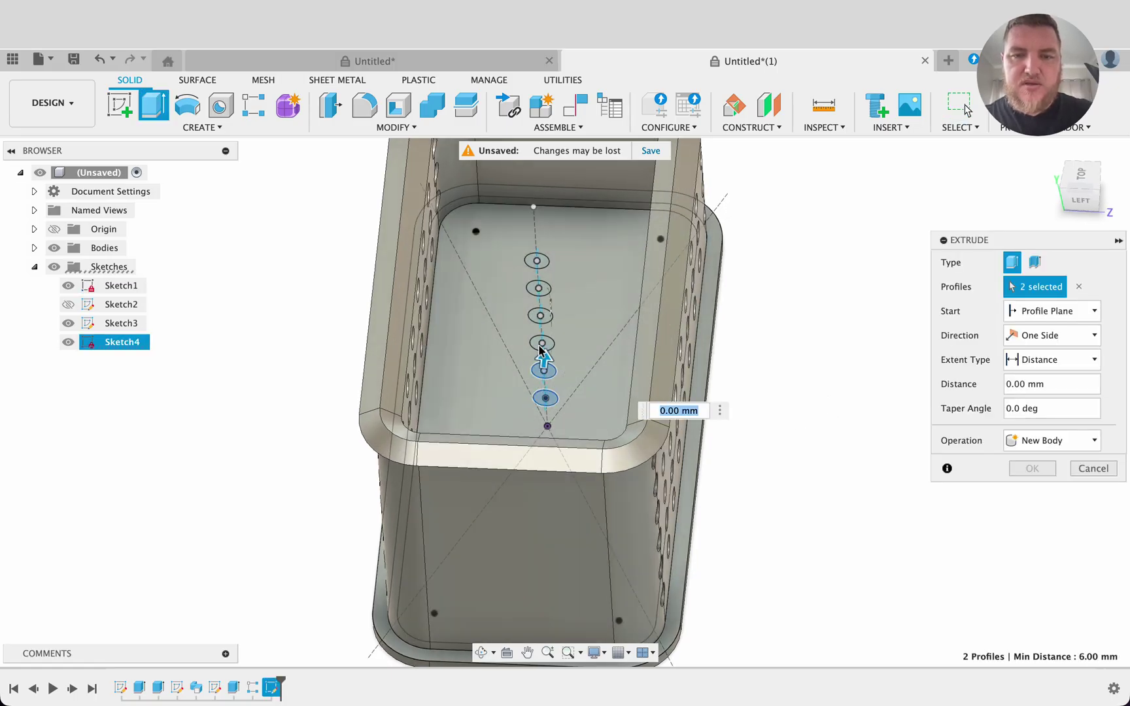
{"action": "left_click", "coordinate": [541, 344]}
{"action": "left_click", "coordinate": [540, 316]}
{"action": "left_click", "coordinate": [538, 288]}
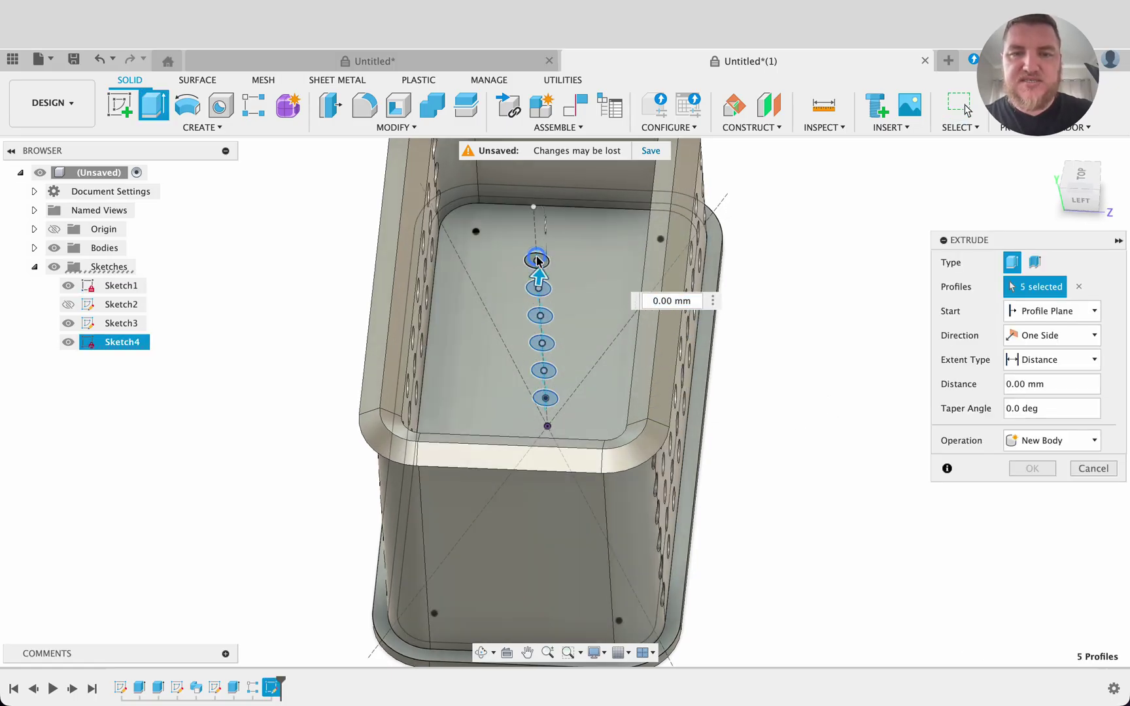
{"action": "left_click", "coordinate": [537, 261]}
Step: Cut them symmetrically 150 mm through both short end walls
{"action": "left_click", "coordinate": [1063, 337]}
{"action": "left_click", "coordinate": [1042, 388]}
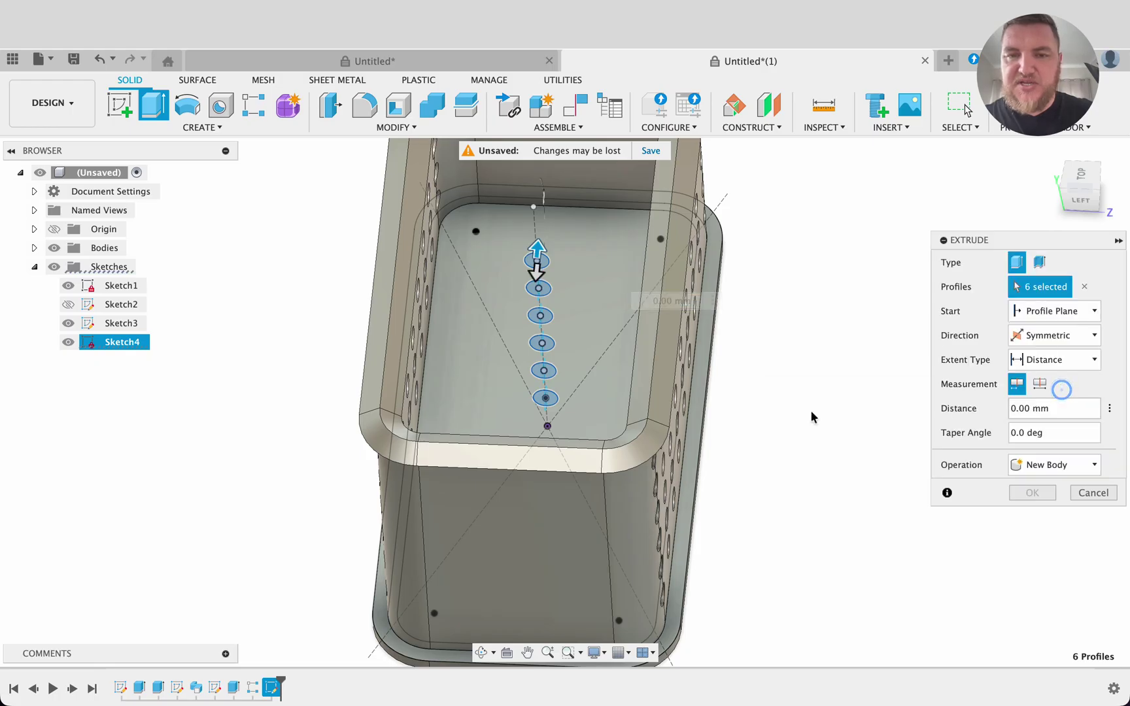
{"action": "scroll", "coordinate": [752, 397], "scroll_direction": "down", "scroll_amount": 4}
{"action": "type", "text": "150"}
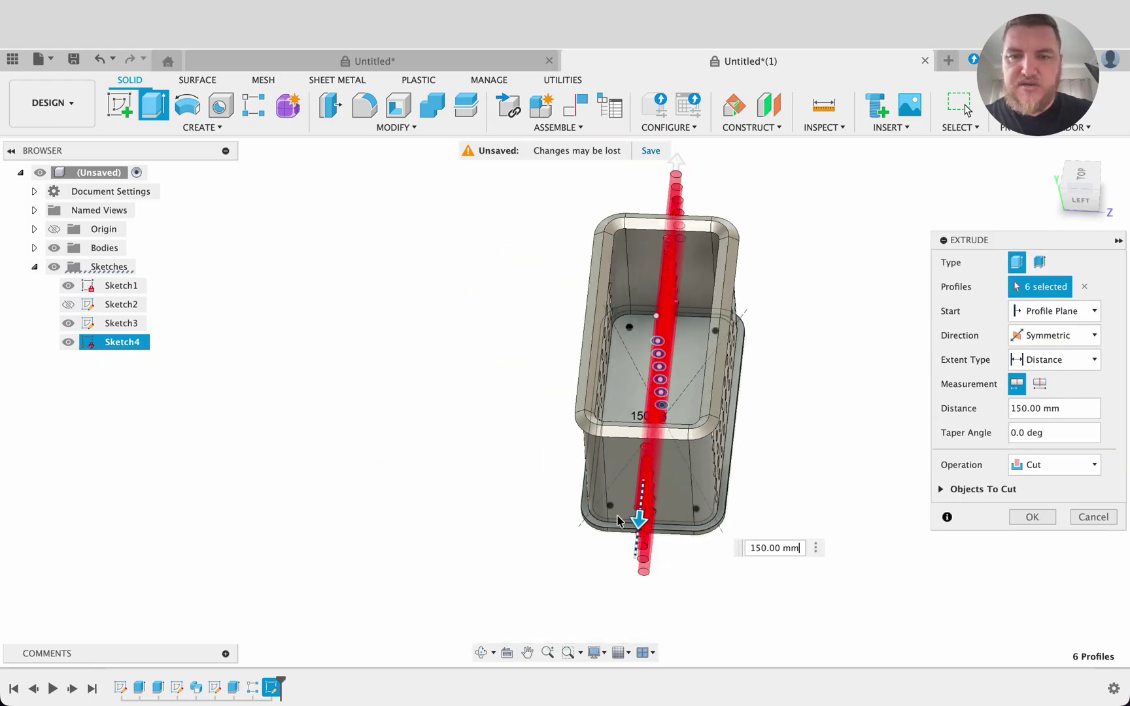
{"action": "left_click", "coordinate": [1030, 517]}
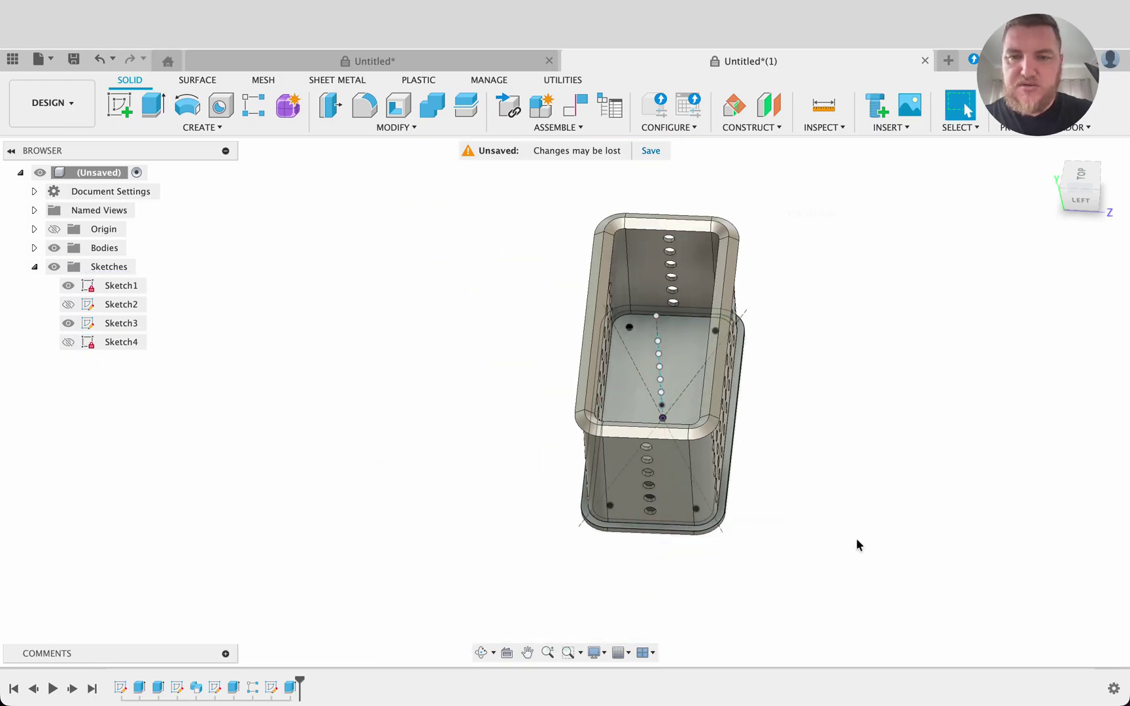
{"action": "middle_click_drag", "start_coordinate": [856, 538], "coordinate": [858, 469], "text": "shift"}
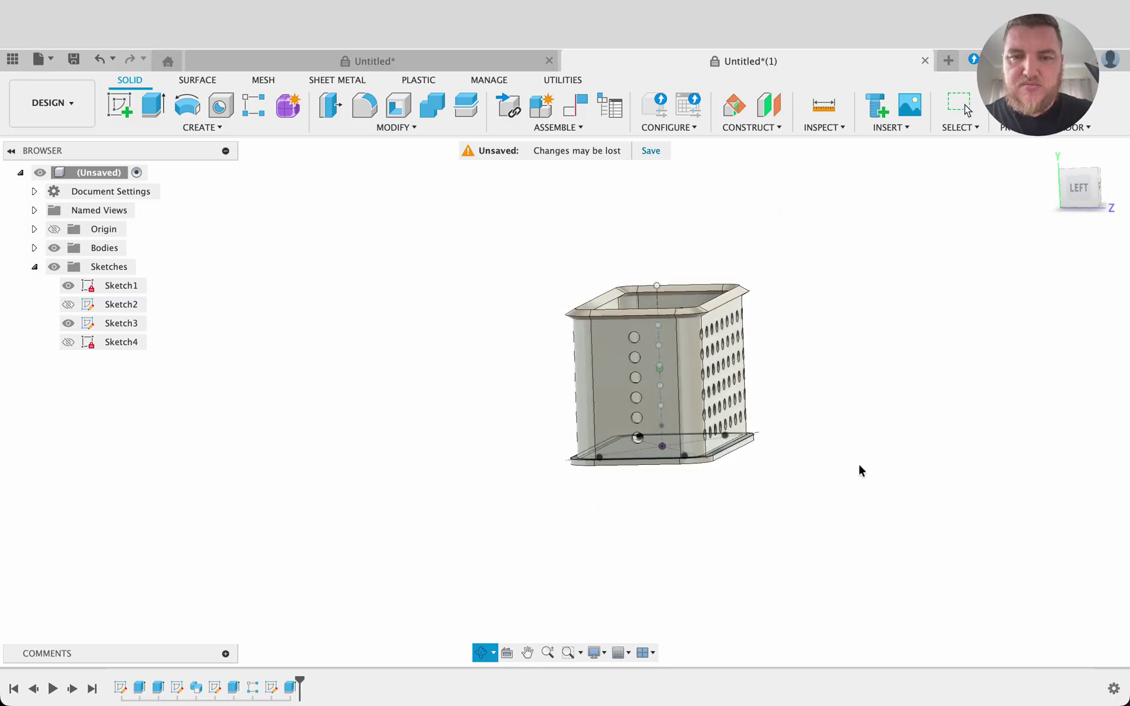
Step: Start a rectangular feature pattern of the end-wall hole cut along the basket's bottom edge
{"action": "left_click", "coordinate": [185, 134]}
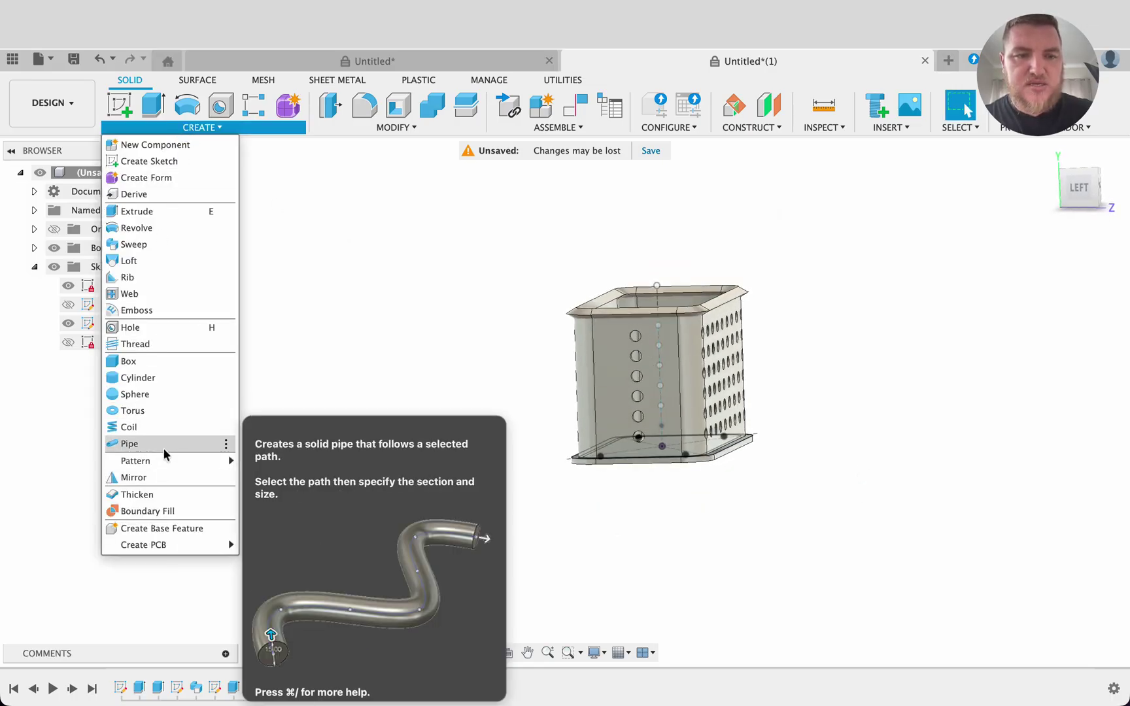
{"action": "mouse_move", "coordinate": [164, 456]}
{"action": "left_click", "coordinate": [274, 459]}
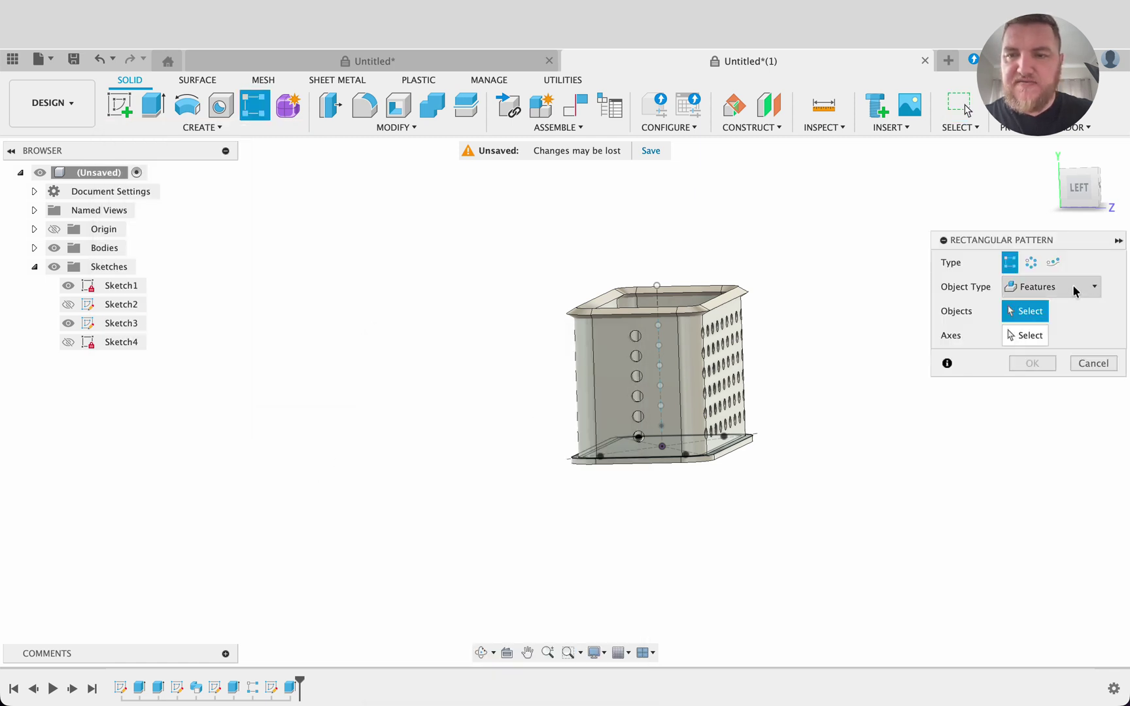
{"action": "left_click", "coordinate": [290, 686]}
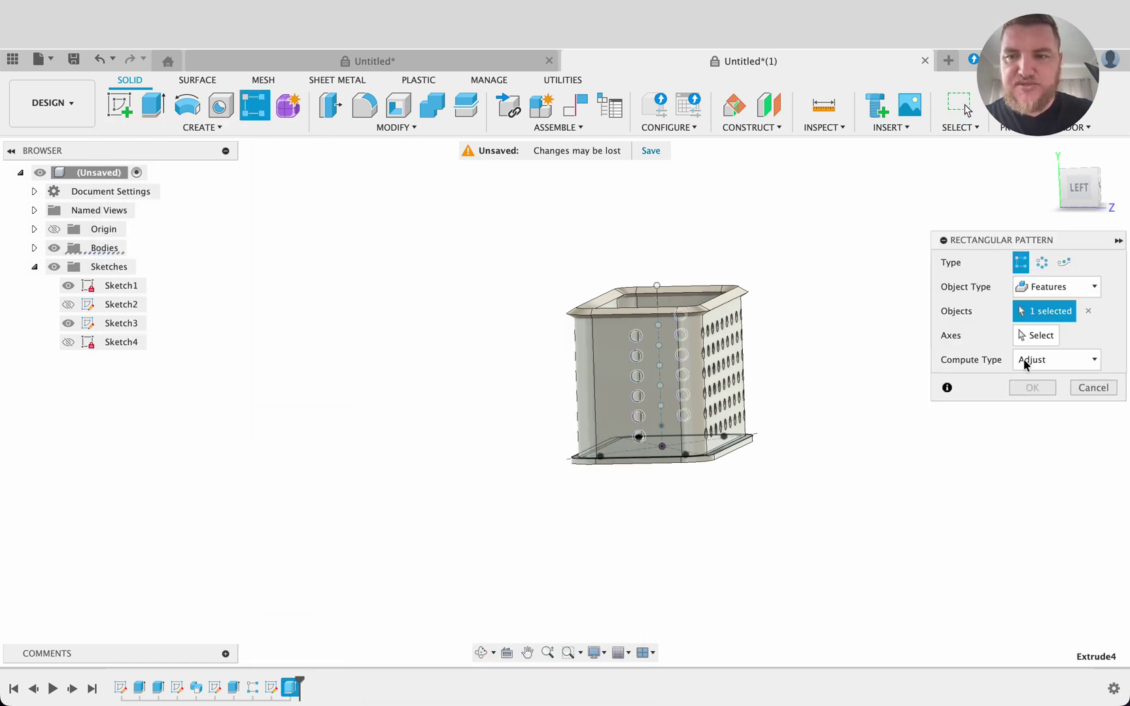
{"action": "scroll", "coordinate": [822, 382], "scroll_direction": "down", "scroll_amount": 3}
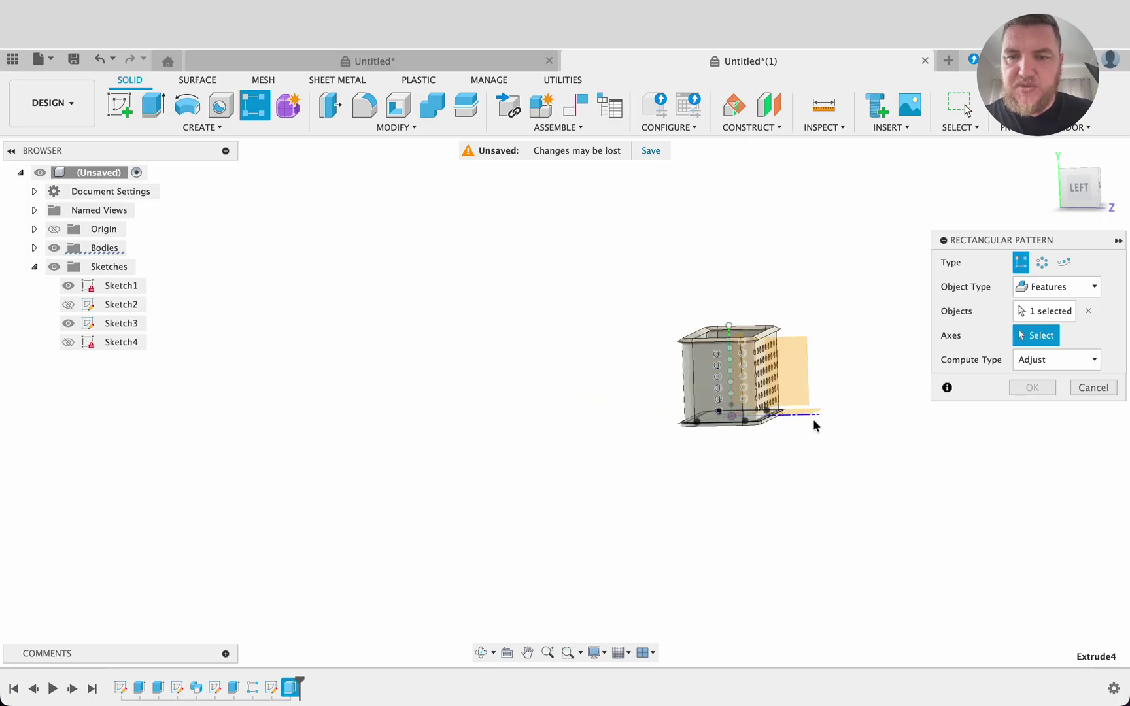
{"action": "left_click", "coordinate": [818, 416]}
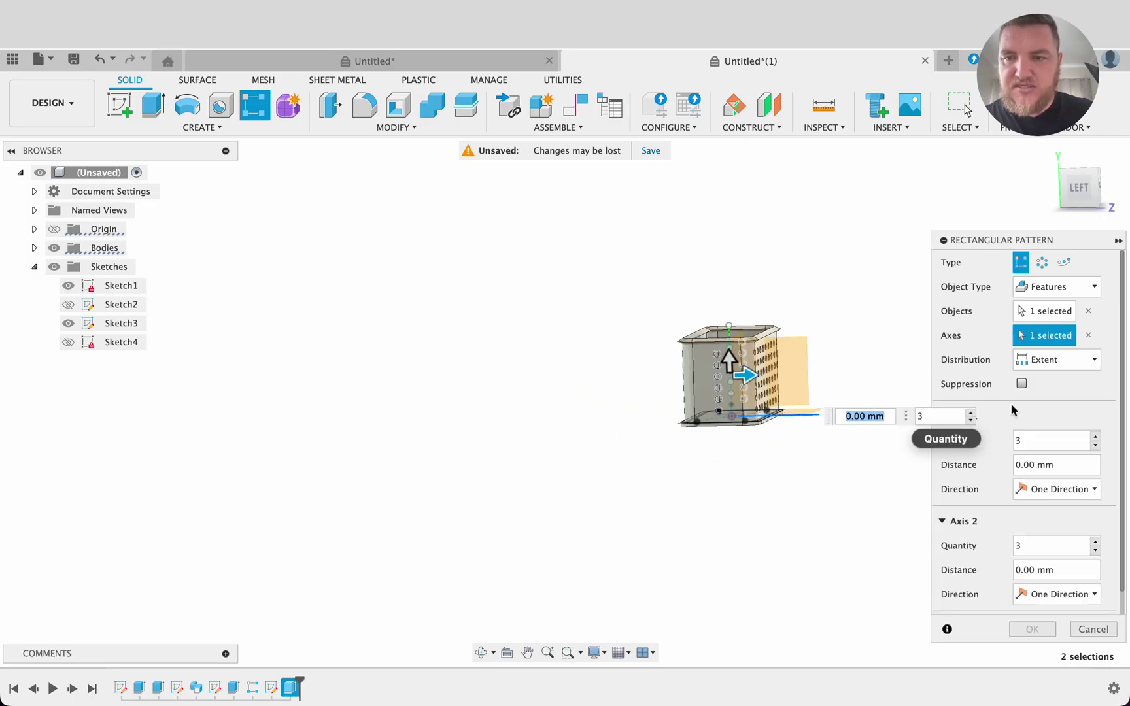
Step: Set the pattern symmetric with 30 mm spacing and 5 columns, then commit it
{"action": "left_click", "coordinate": [1054, 489]}
{"action": "left_click", "coordinate": [1052, 527]}
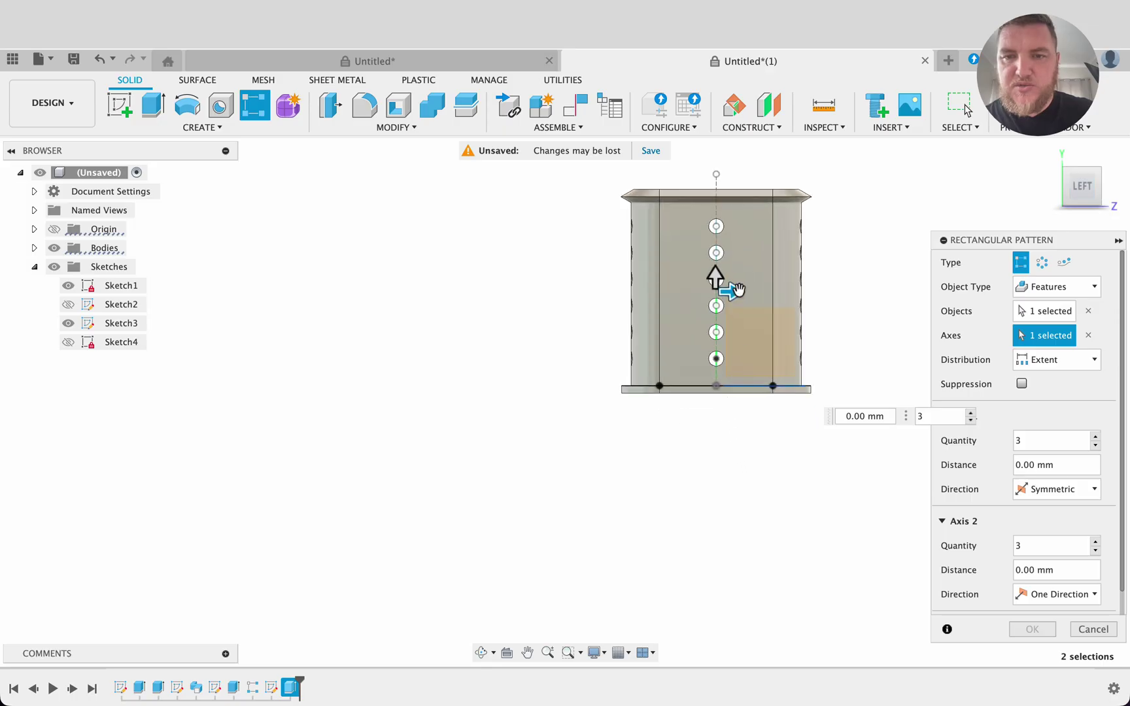
{"action": "left_click_drag", "start_coordinate": [733, 295], "coordinate": [773, 292]}
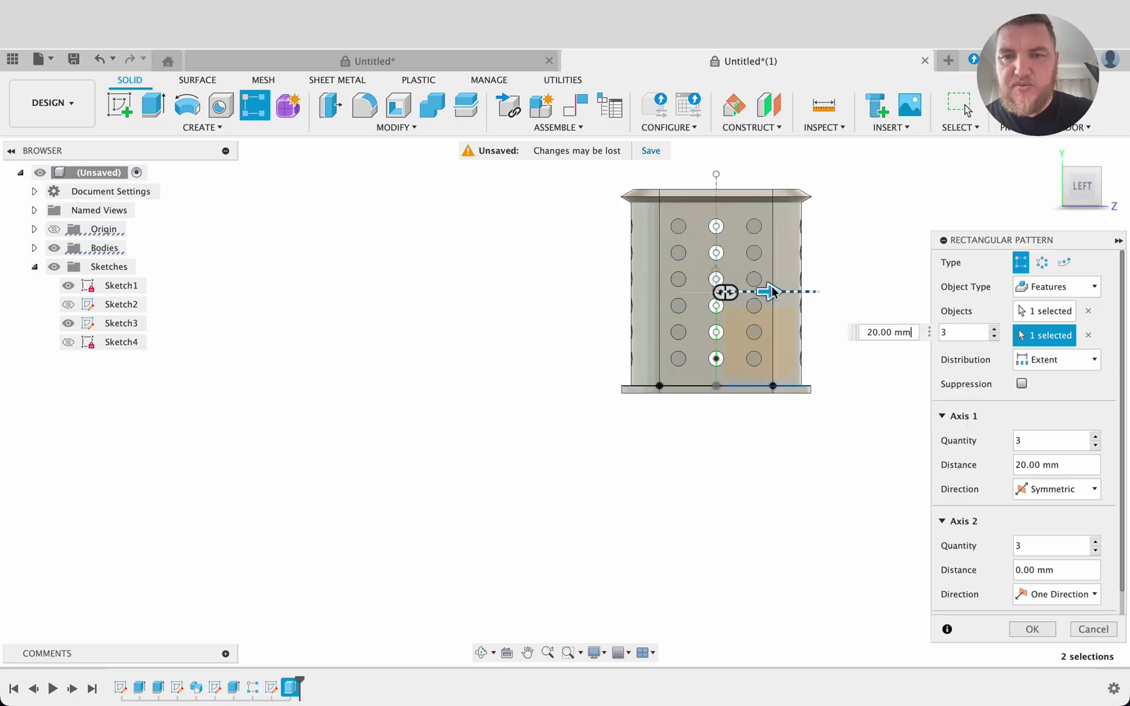
{"action": "type", "text": "30"}
{"action": "key", "text": "Tab"}
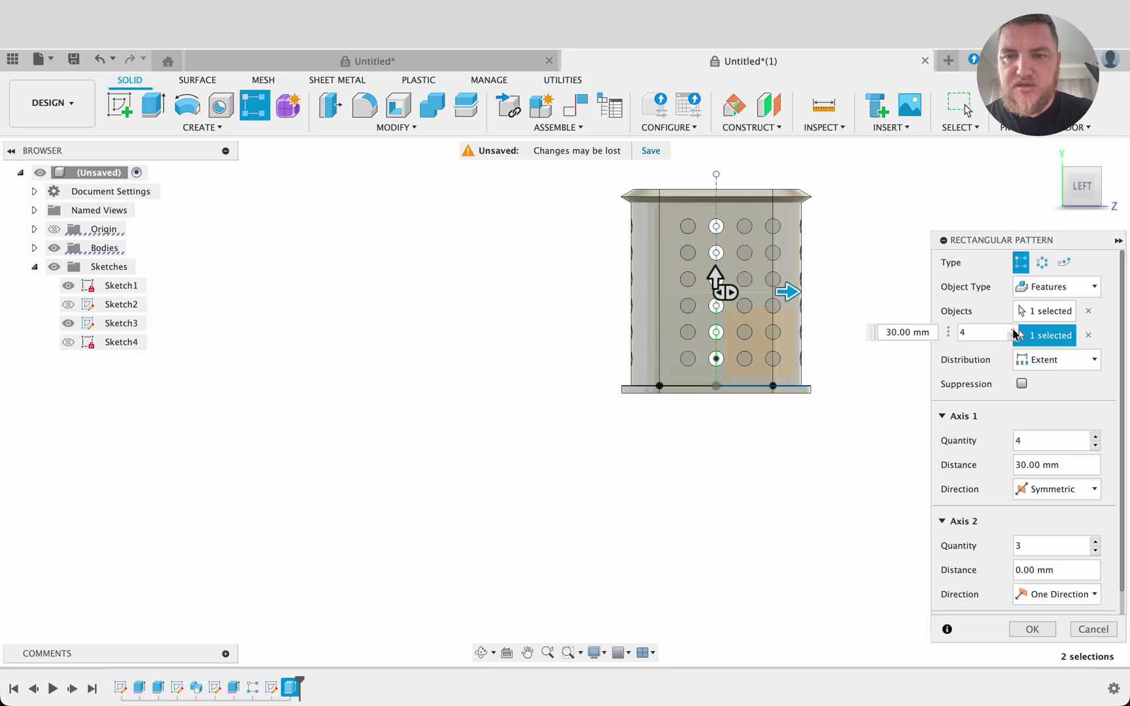
{"action": "type", "text": "5"}
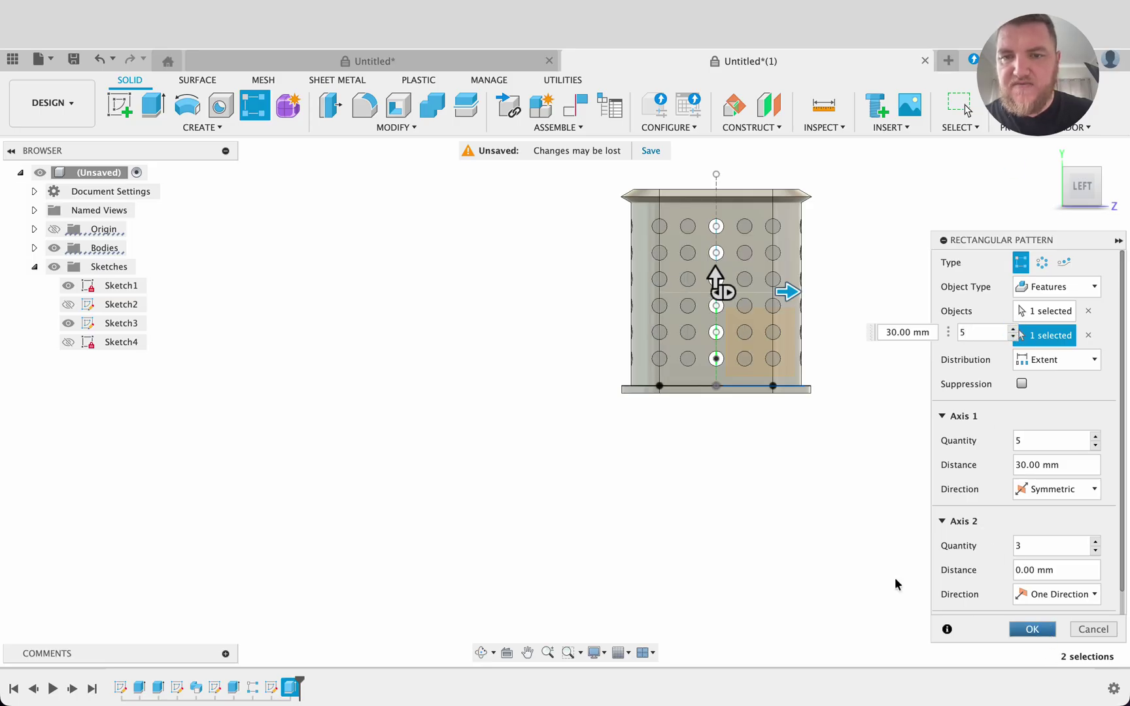
{"action": "key", "text": "Return"}
{"action": "mouse_move", "coordinate": [918, 418]}
{"action": "middle_mouse_down", "text": "shift"}
{"action": "mouse_move", "coordinate": [664, 409]}
{"action": "mouse_move", "coordinate": [662, 399]}
{"action": "middle_mouse_up", "text": "shift"}
{"action": "middle_click_drag", "start_coordinate": [827, 290], "coordinate": [1086, 176], "text": "shift"}
Step: Switch to an isometric view, hide all sketches, and bring up the Appearance dialog
{"action": "left_click", "coordinate": [1097, 185]}
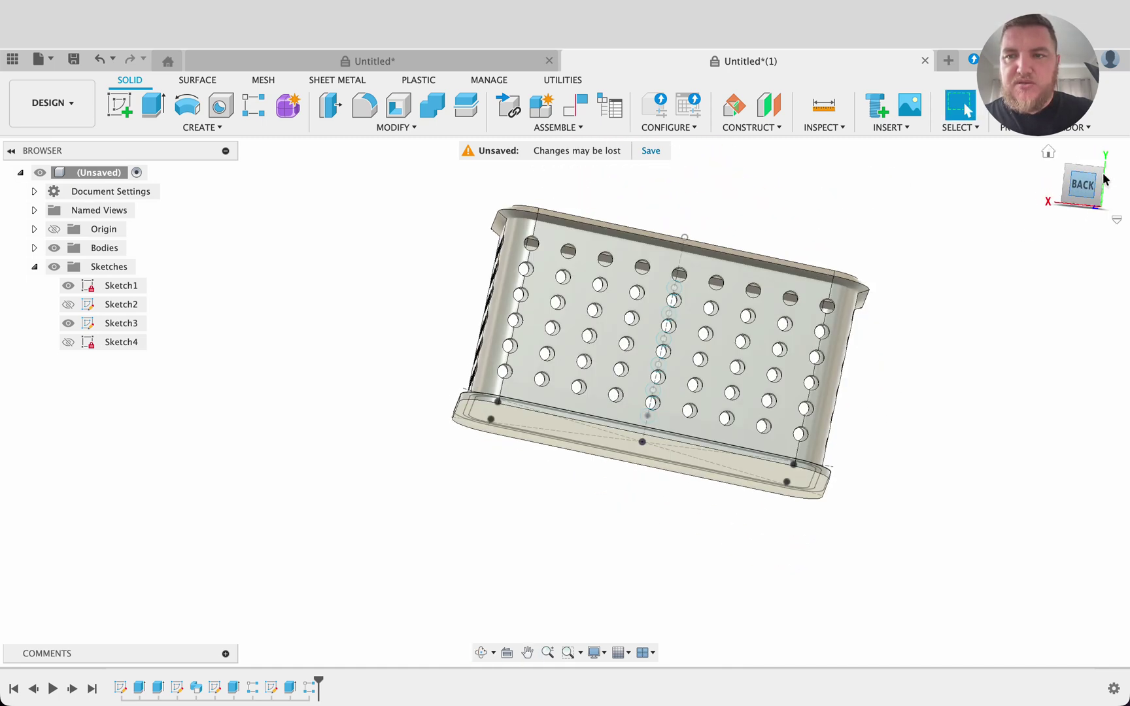
{"action": "left_click", "coordinate": [1099, 170]}
{"action": "middle_click_drag", "start_coordinate": [950, 383], "coordinate": [888, 397]}
{"action": "left_click", "coordinate": [55, 267]}
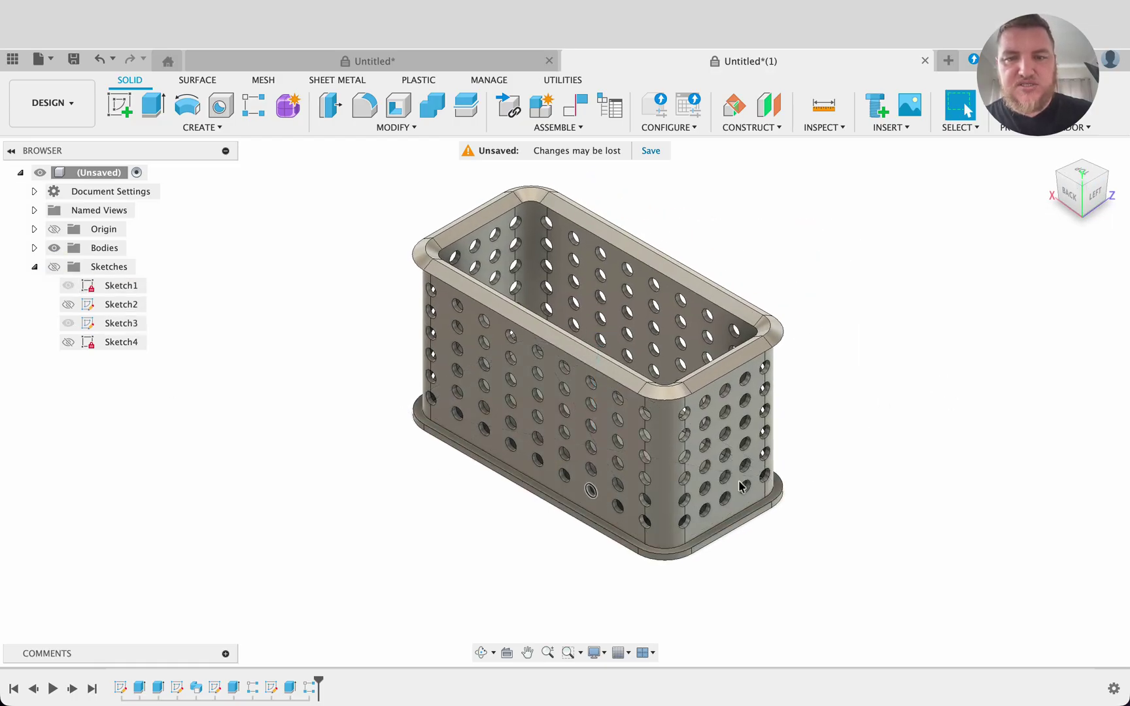
{"action": "key", "text": "a"}
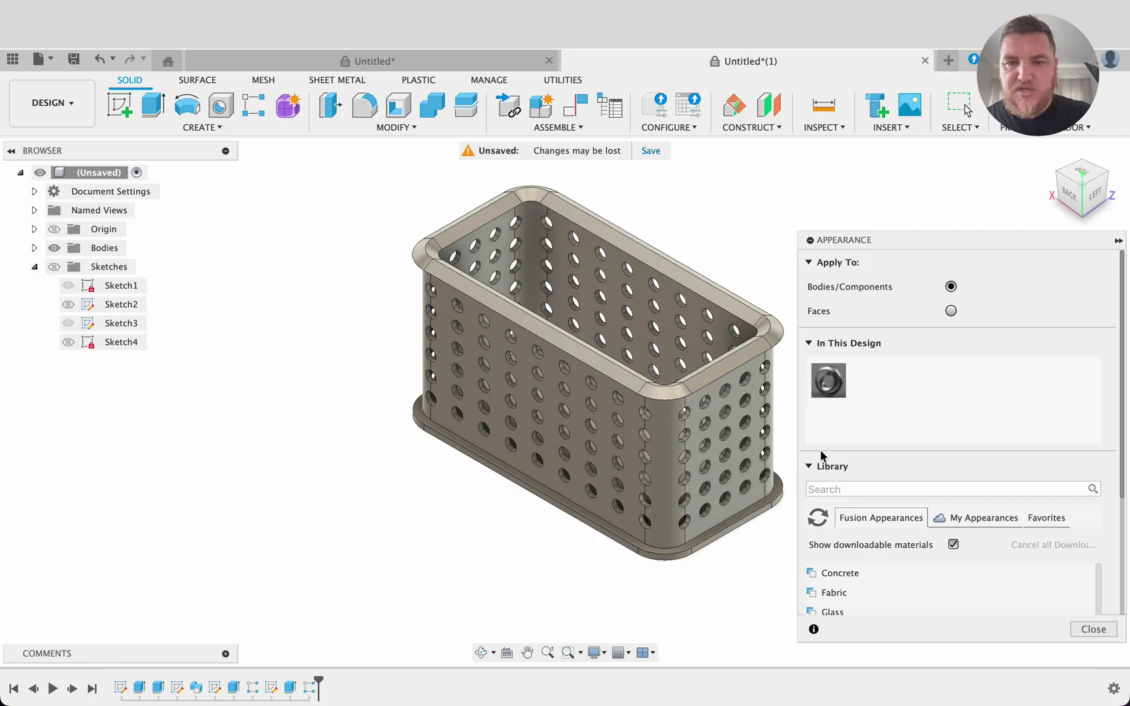
Step: Search the appearance library for 'anod' and apply Aluminum - Anodized Glossy (Blue) to the perforated walls
{"action": "left_click", "coordinate": [828, 381]}
{"action": "left_click", "coordinate": [858, 488]}
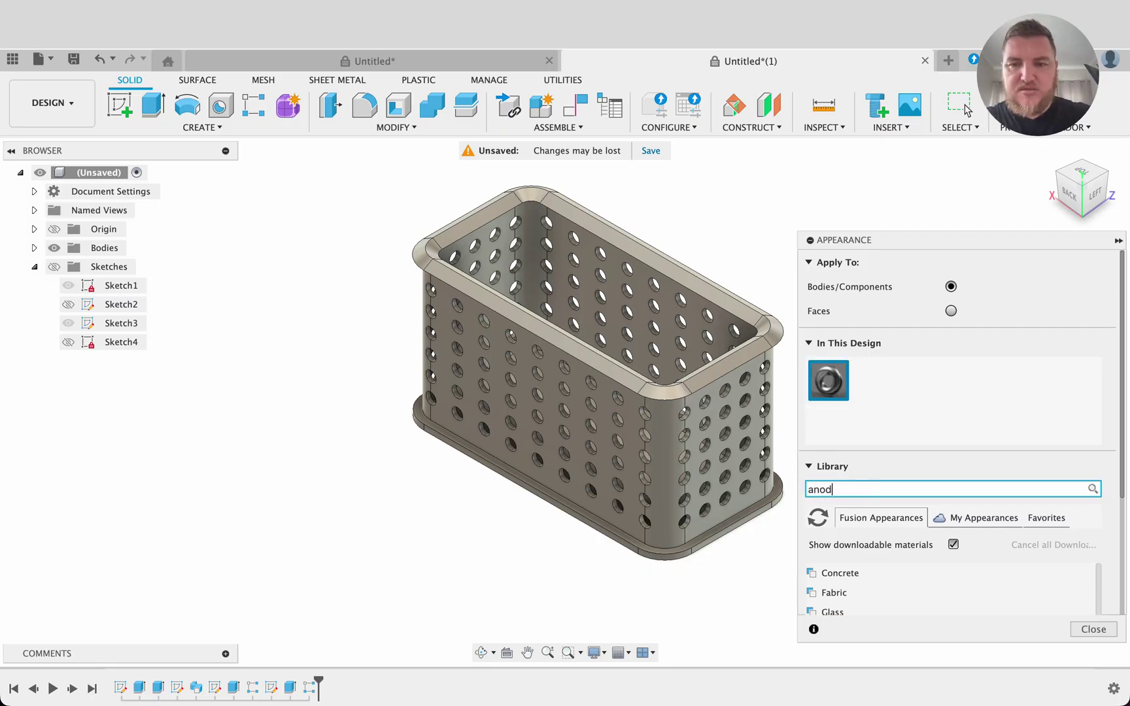
{"action": "scroll", "coordinate": [928, 533], "scroll_direction": "down", "scroll_amount": 4}
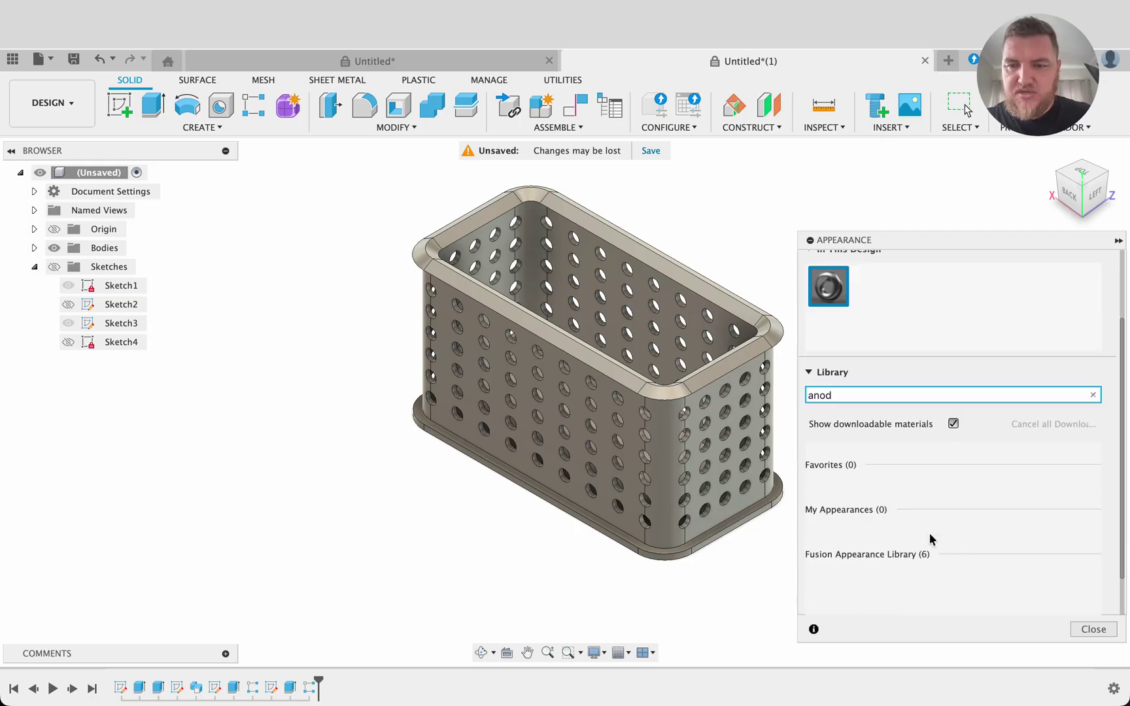
{"action": "scroll", "coordinate": [919, 510], "scroll_direction": "down", "scroll_amount": 5}
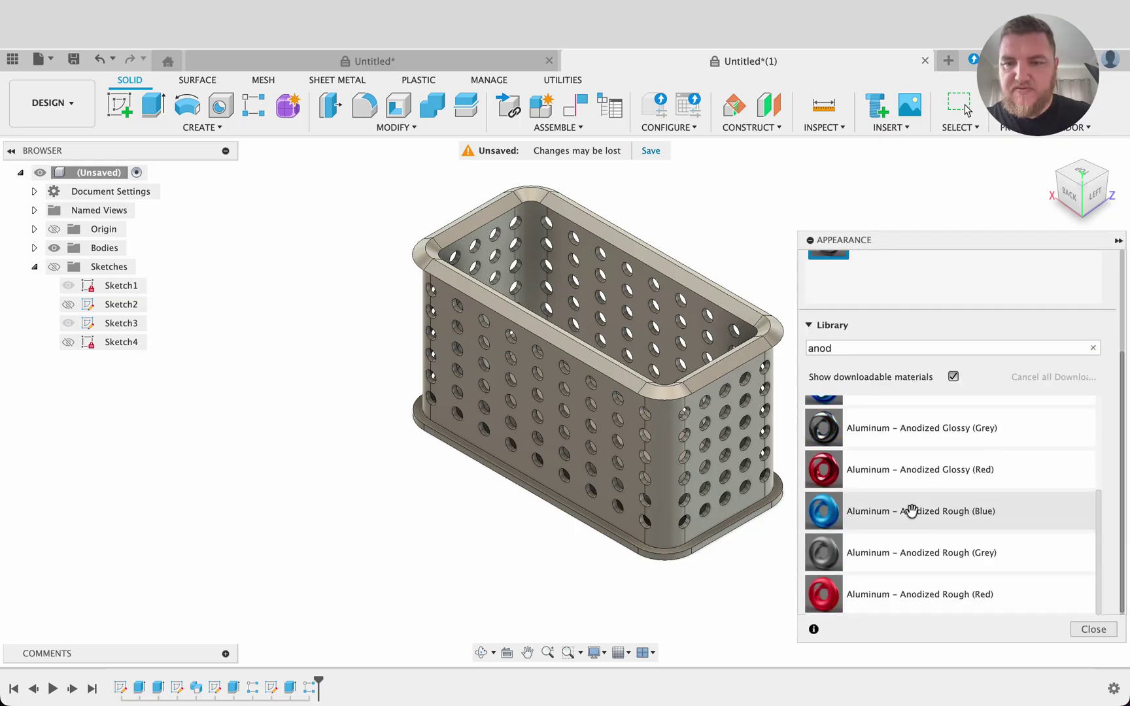
{"action": "scroll", "coordinate": [909, 503], "scroll_direction": "up", "scroll_amount": 3}
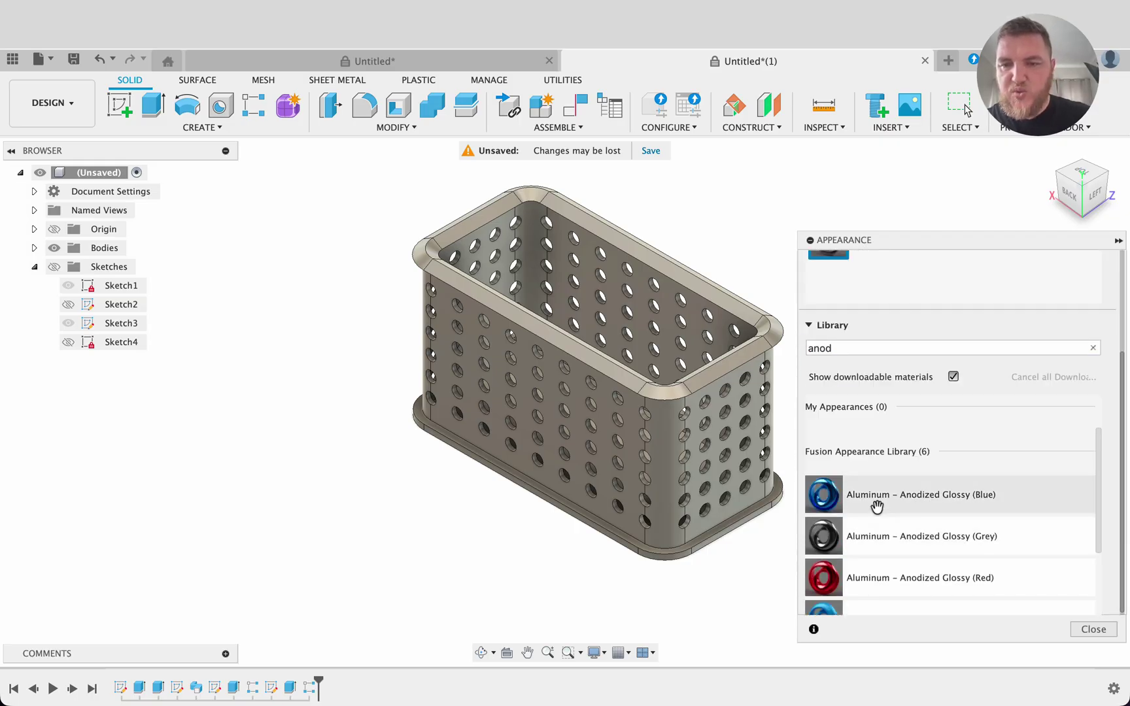
{"action": "left_click_drag", "start_coordinate": [877, 500], "coordinate": [645, 488]}
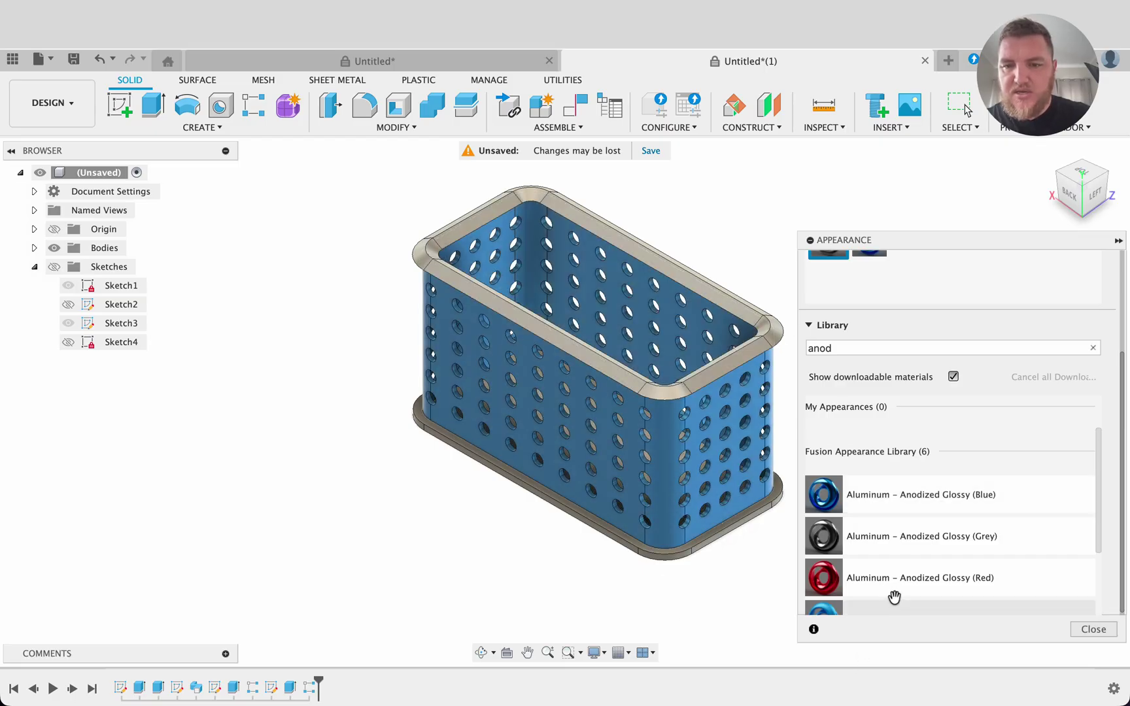
{"action": "scroll", "coordinate": [895, 594], "scroll_direction": "down", "scroll_amount": 3}
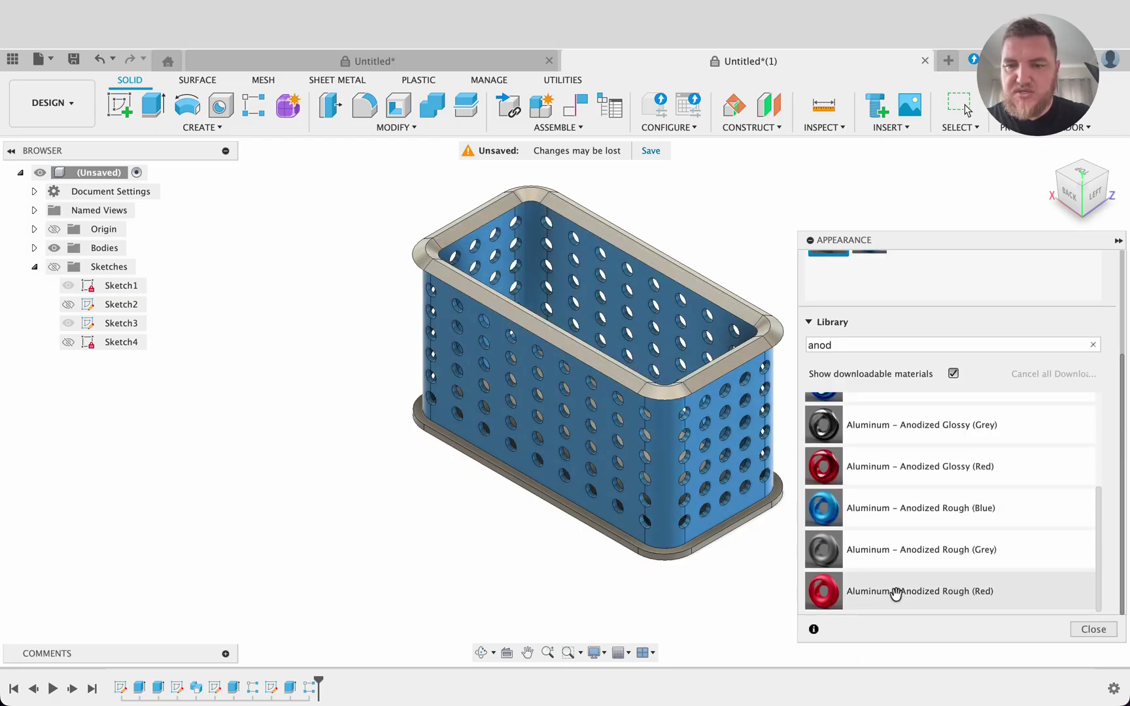
{"action": "scroll", "coordinate": [895, 594], "scroll_direction": "up", "scroll_amount": 3}
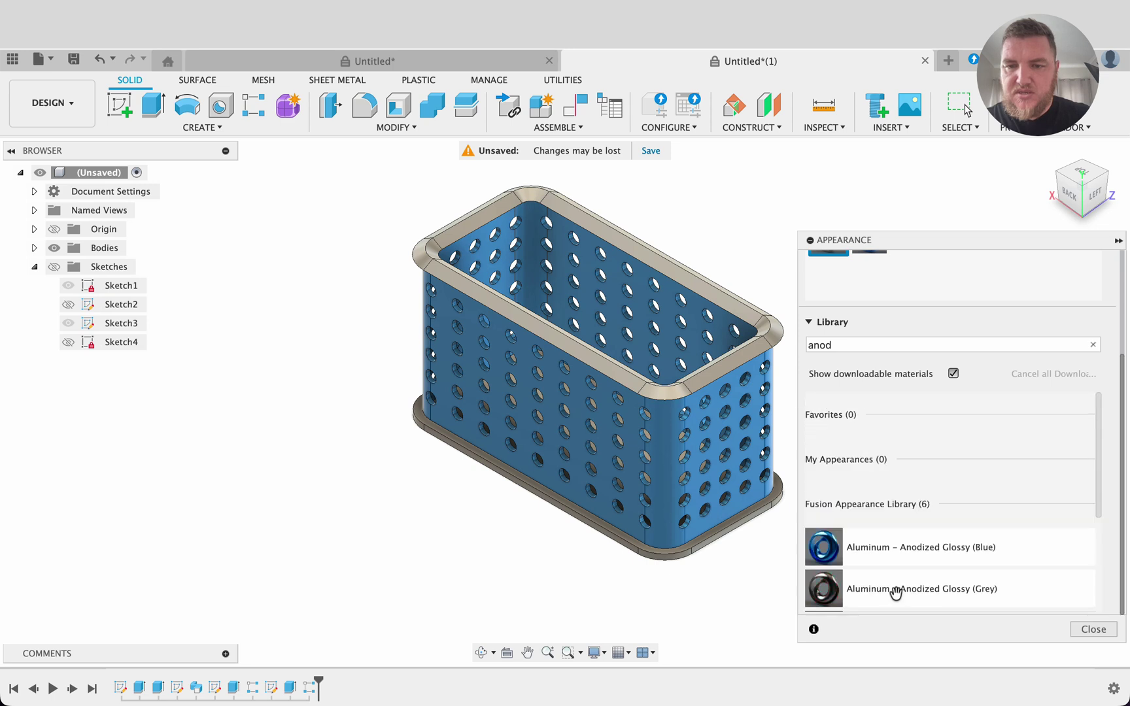
Step: Edit the Steel - Satin appearance, setting its colour to pure white (255)
{"action": "scroll", "coordinate": [858, 540], "scroll_direction": "up", "scroll_amount": 3}
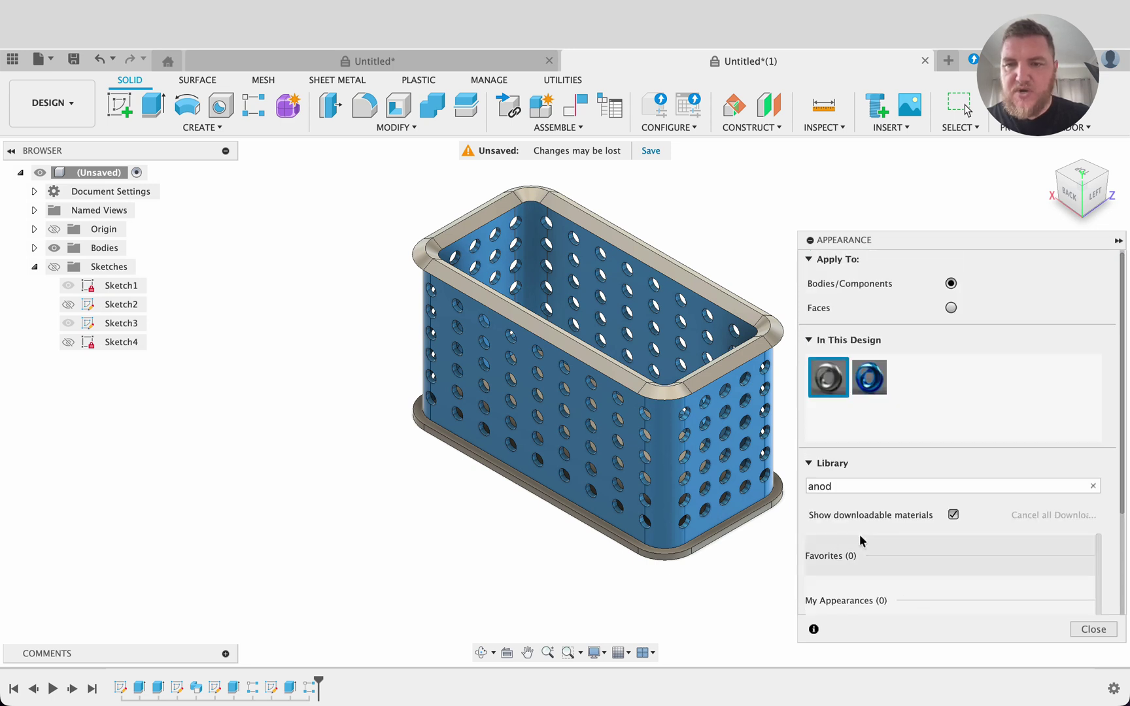
{"action": "right_click", "coordinate": [829, 382]}
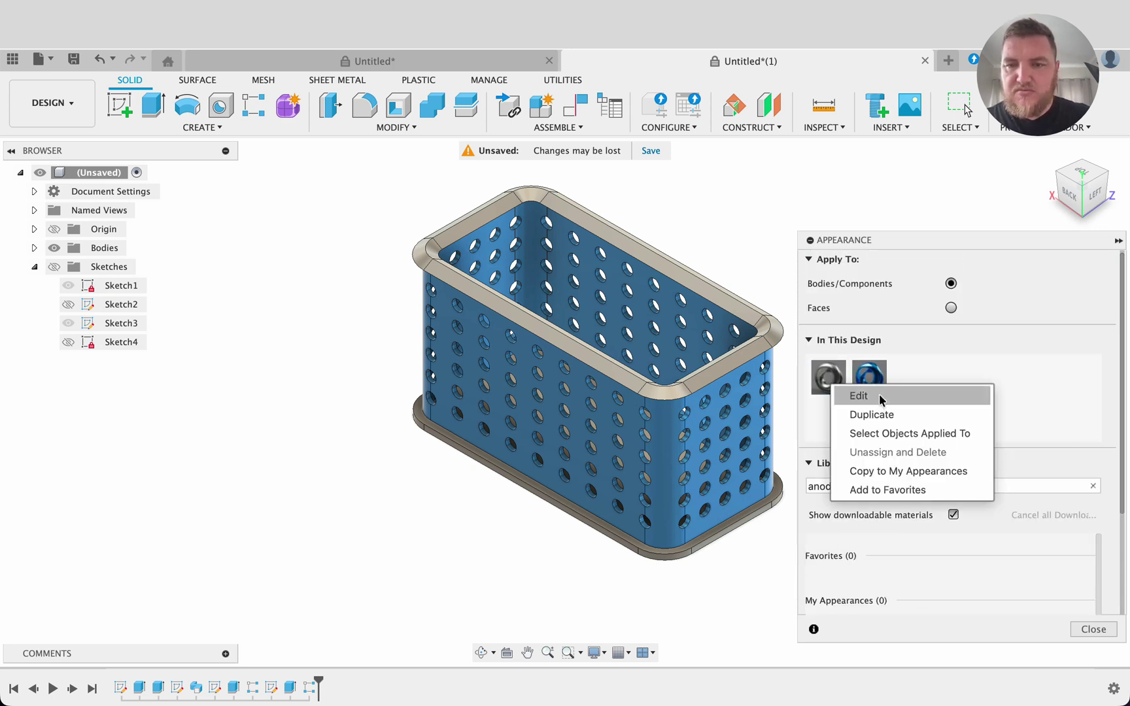
{"action": "left_click", "coordinate": [819, 381]}
{"action": "right_click", "coordinate": [820, 378]}
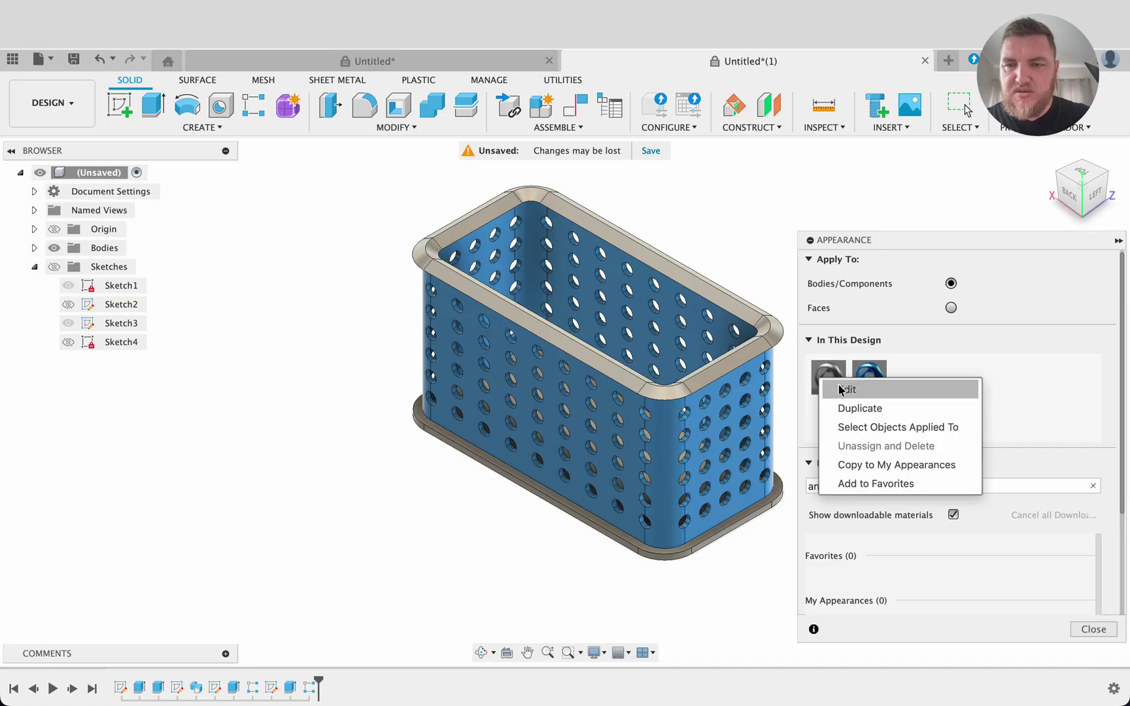
{"action": "left_click", "coordinate": [844, 390]}
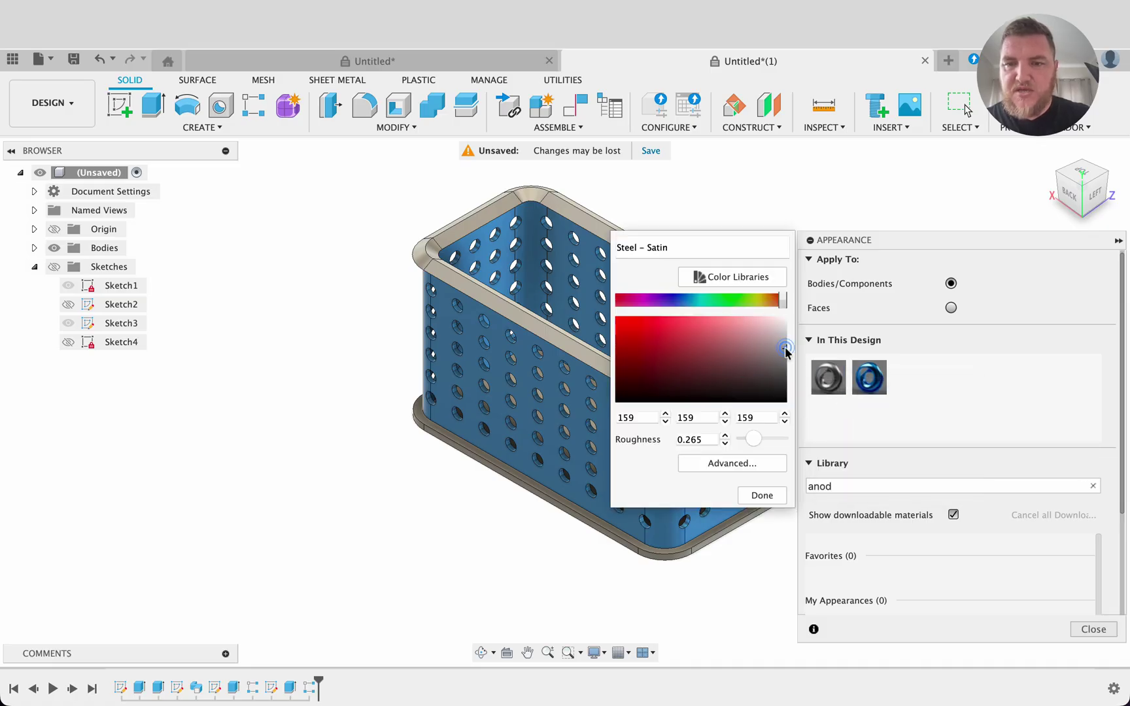
{"action": "left_click_drag", "start_coordinate": [785, 352], "coordinate": [794, 292]}
{"action": "left_click", "coordinate": [766, 496]}
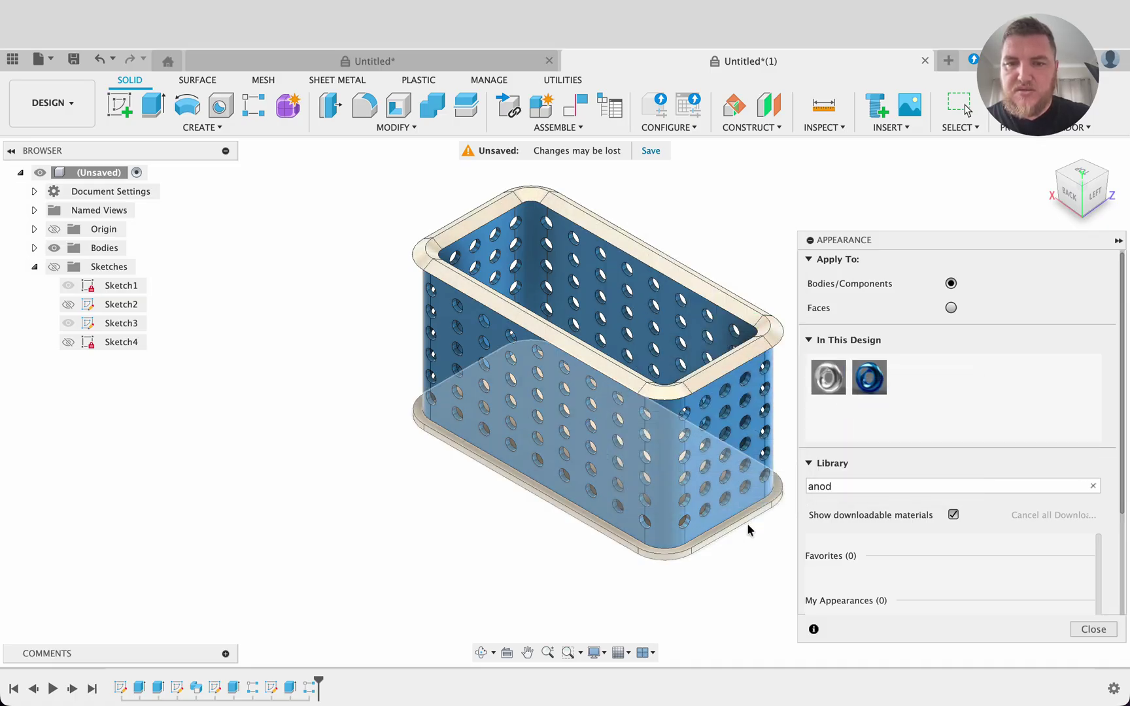
Step: Apply the white Steel - Satin appearance to the basket body and close the Appearance panel
{"action": "left_click_drag", "start_coordinate": [829, 378], "coordinate": [857, 648]}
{"action": "middle_click_drag", "start_coordinate": [764, 588], "coordinate": [570, 580], "text": "shift"}
{"action": "left_click", "coordinate": [1090, 629]}
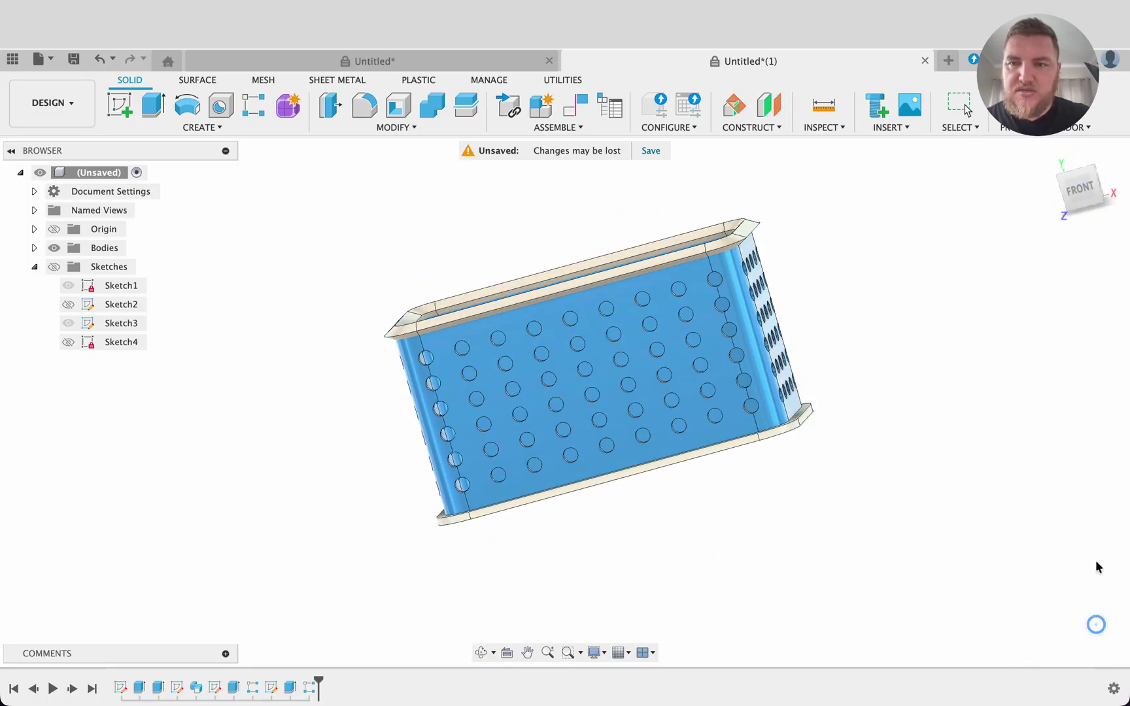
Step: Inspect the basket from above and the front, ending in the home isometric view
{"action": "left_click", "coordinate": [1093, 174]}
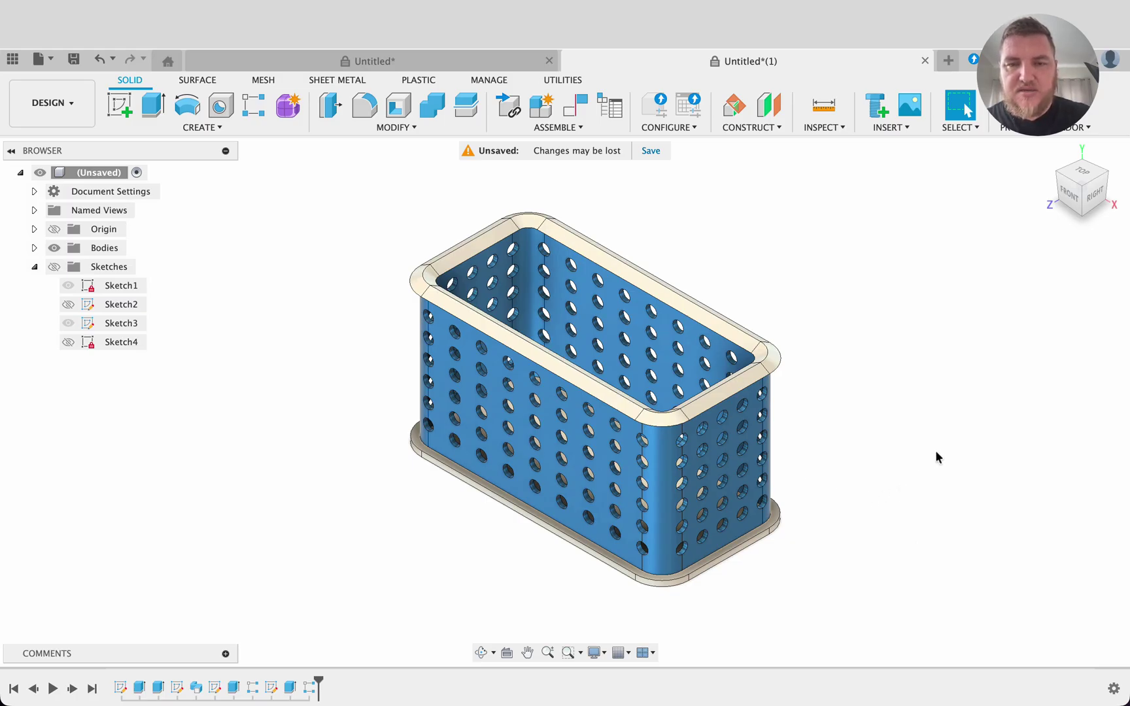
{"action": "middle_click_drag", "start_coordinate": [935, 456], "coordinate": [1077, 441], "text": "shift"}
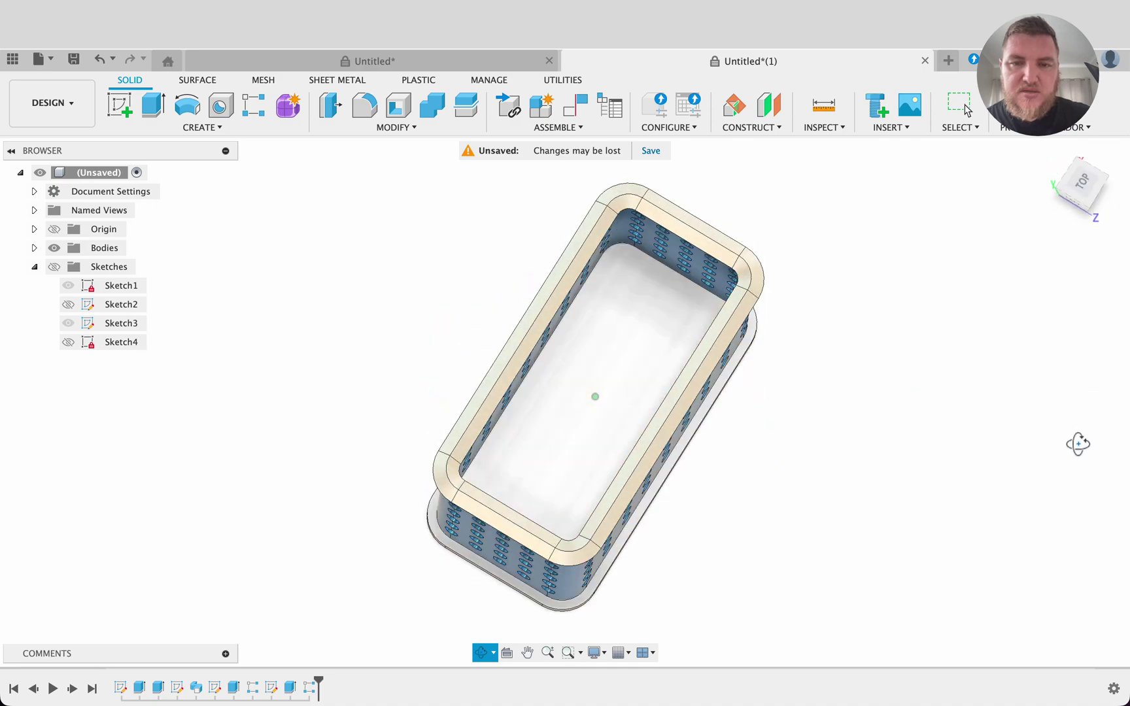
{"action": "middle_click_drag", "start_coordinate": [780, 462], "coordinate": [824, 336], "text": "shift"}
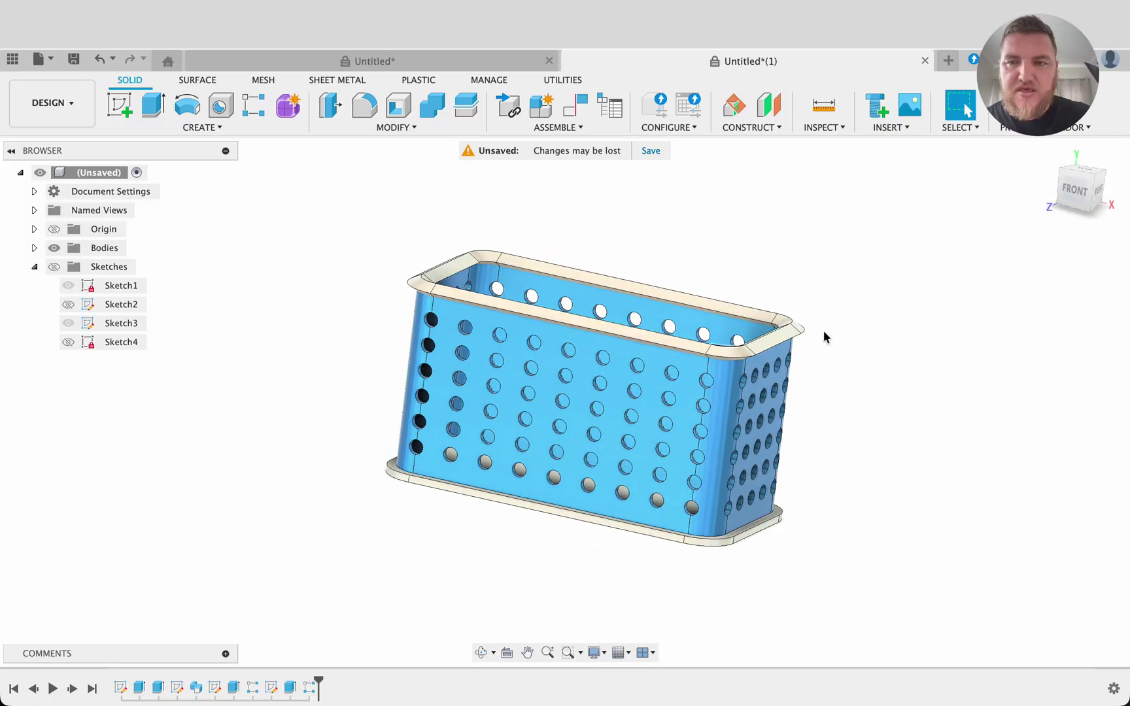
{"action": "left_click", "coordinate": [1091, 178]}
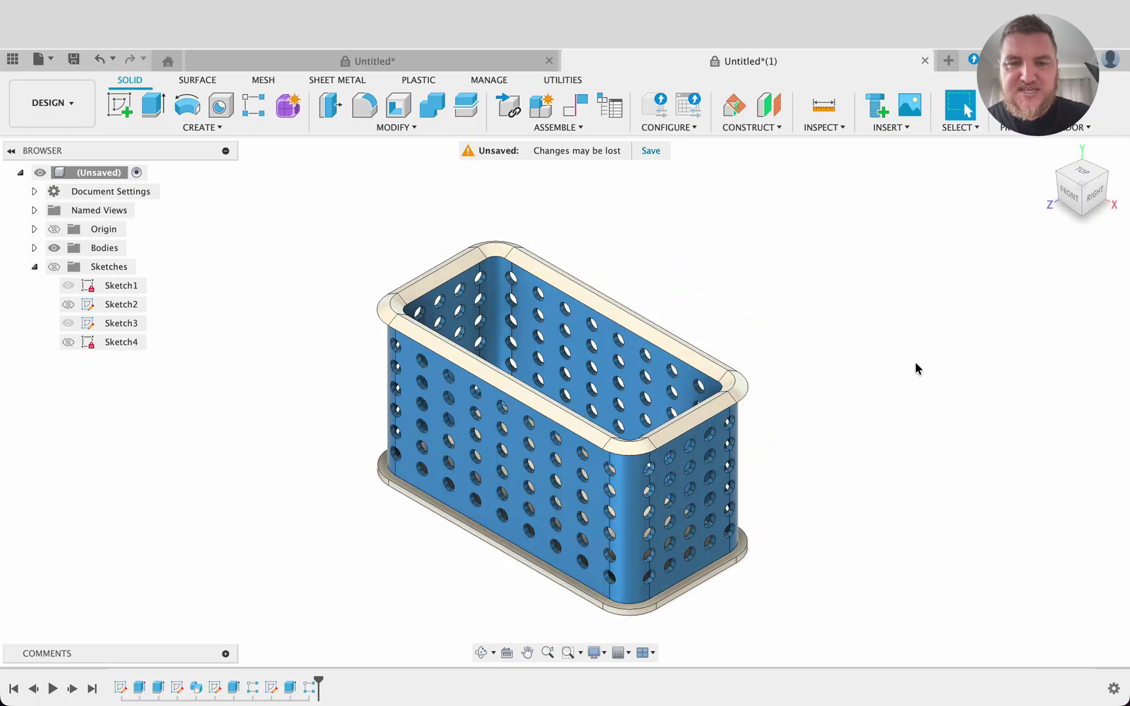